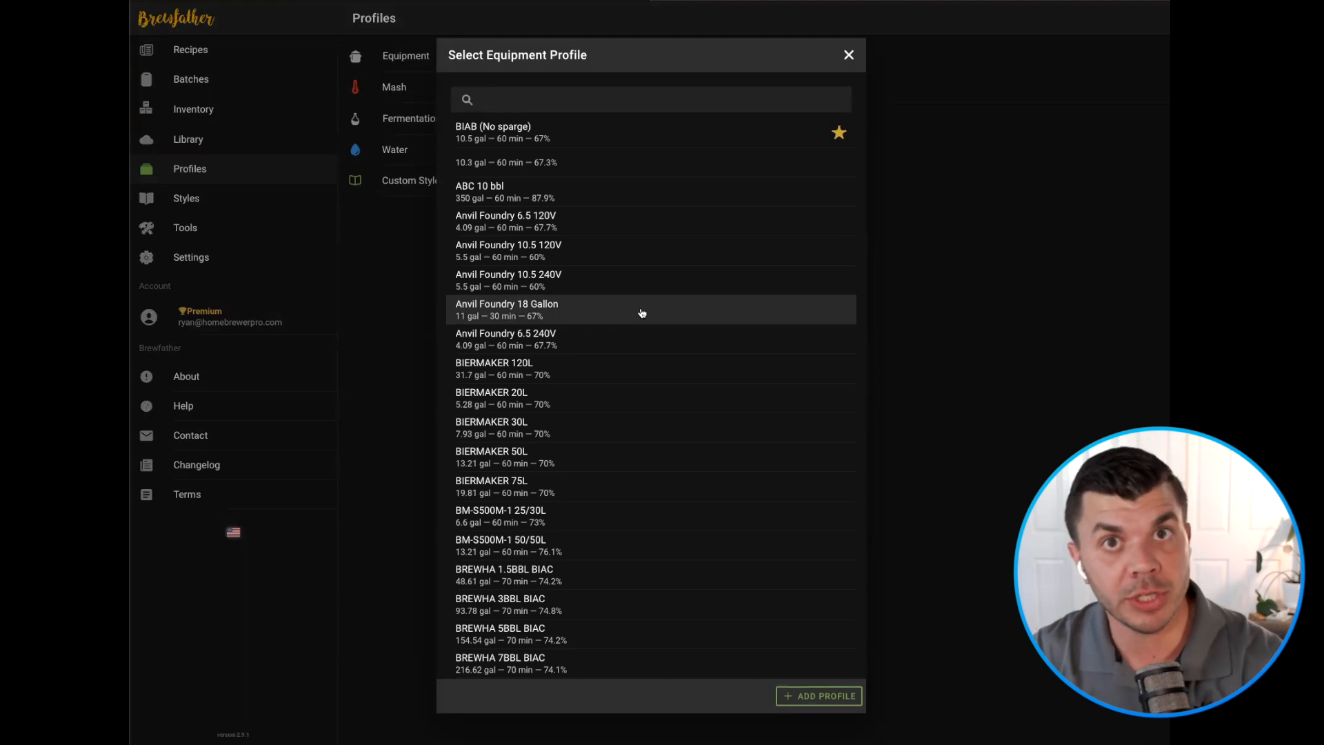
Browse the equipment profile list and open the Clawhammer 120V BIAB profile
{"action": "scroll", "coordinate": [640, 312], "scroll_direction": "down", "scroll_amount": 5}
{"action": "scroll", "coordinate": [643, 312], "scroll_direction": "up", "scroll_amount": 5}
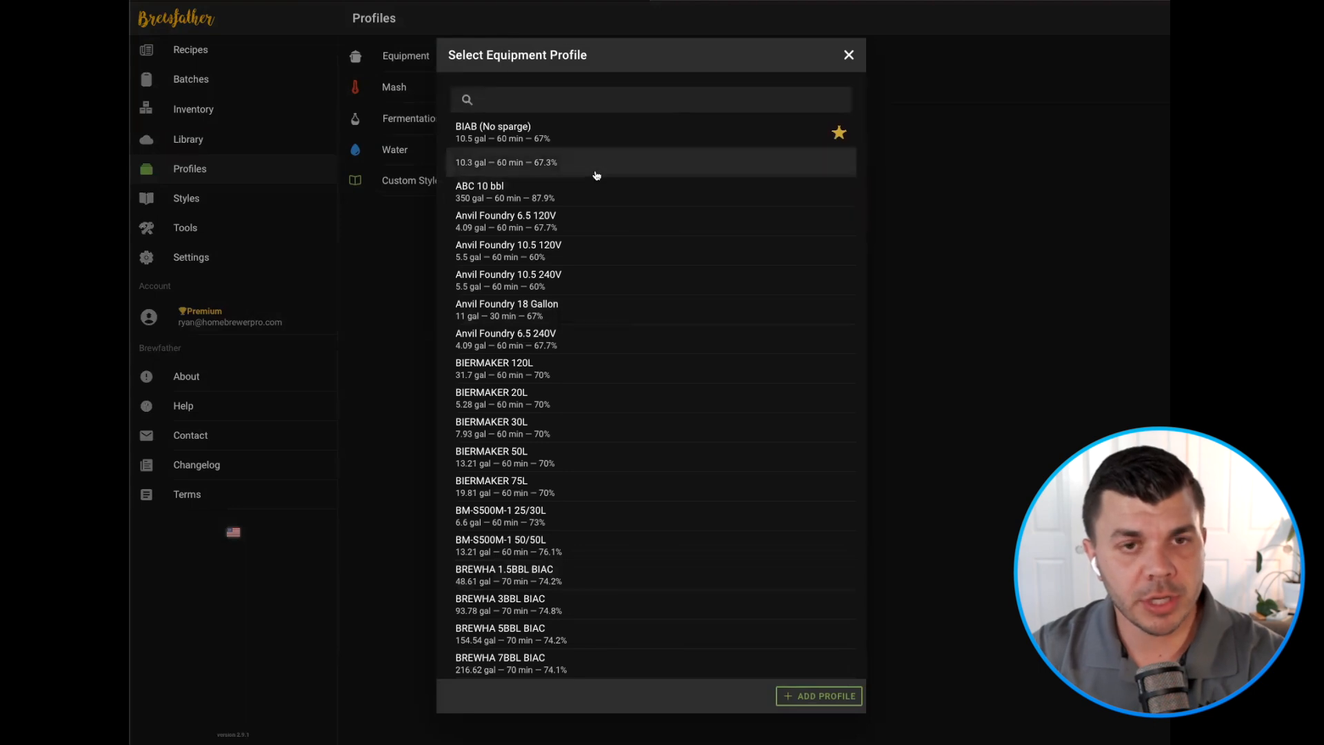
{"action": "scroll", "coordinate": [581, 203], "scroll_direction": "down", "scroll_amount": 5}
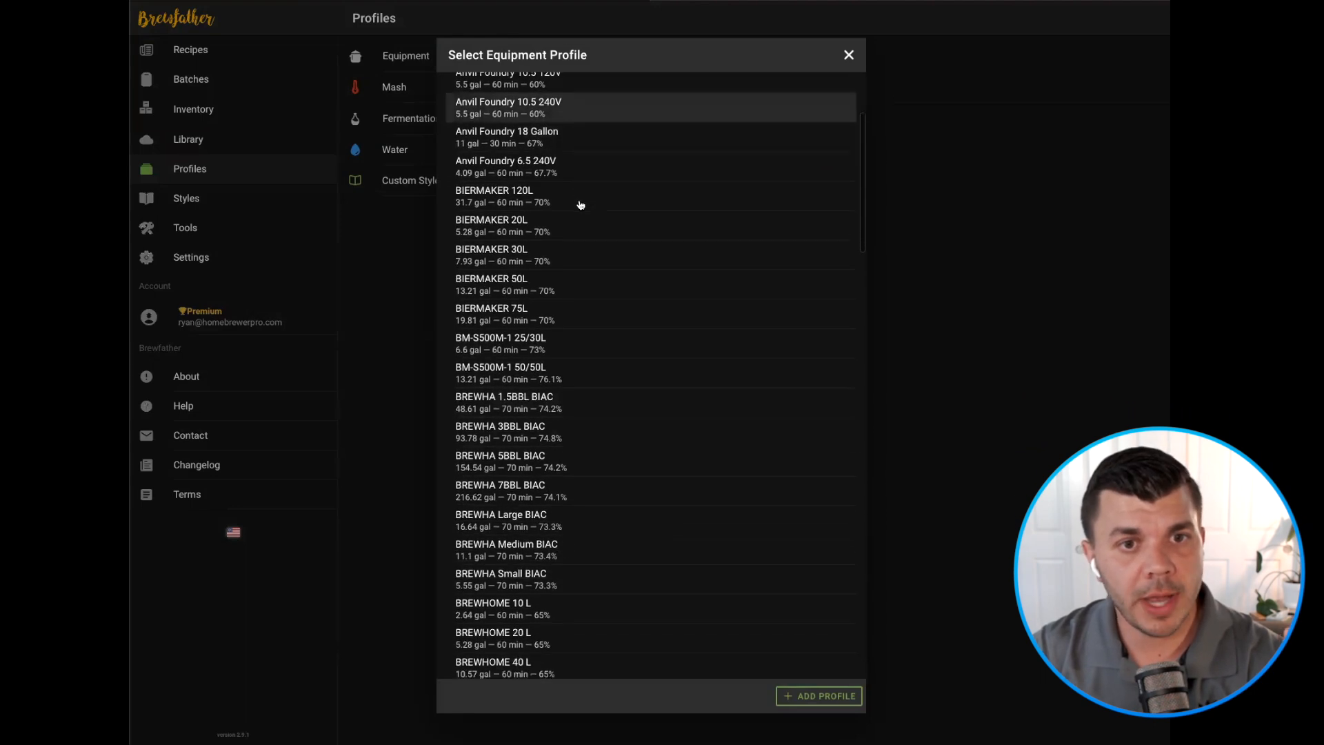
{"action": "scroll", "coordinate": [581, 205], "scroll_direction": "down", "scroll_amount": 1}
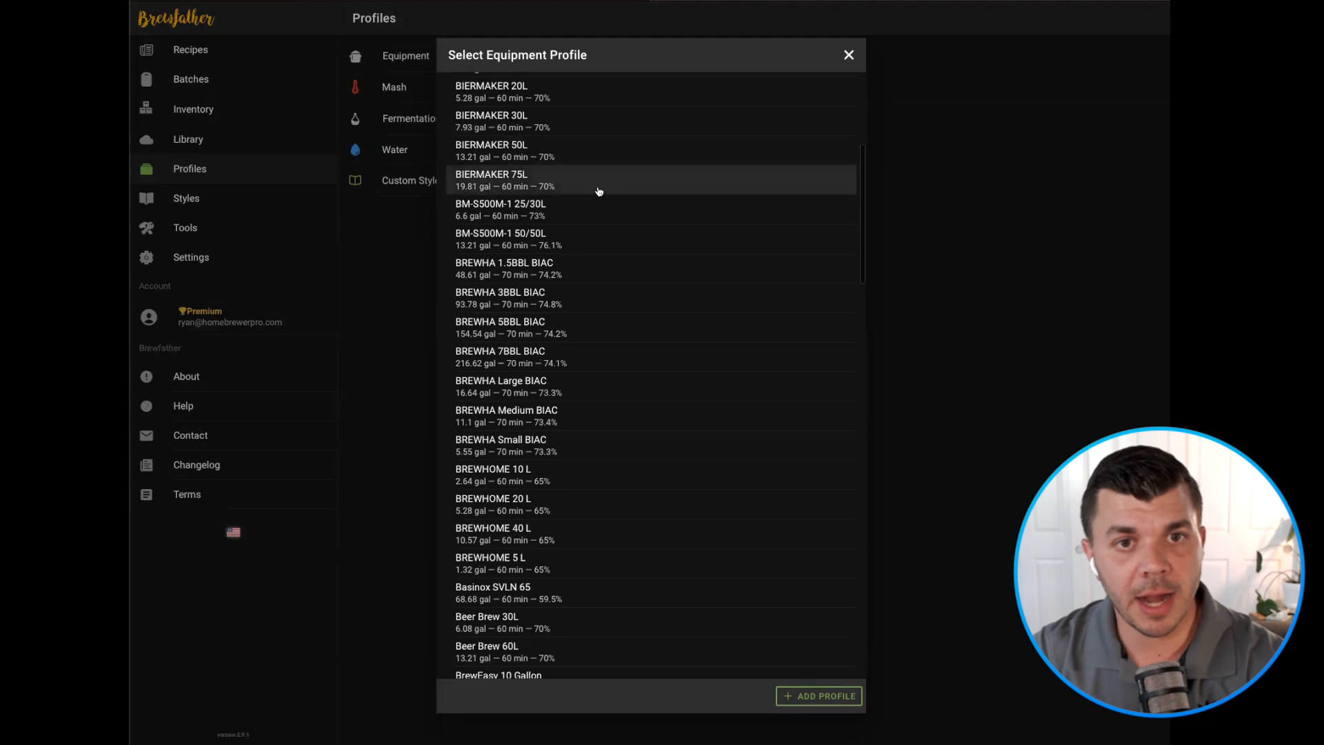
{"action": "scroll", "coordinate": [592, 191], "scroll_direction": "down", "scroll_amount": 15}
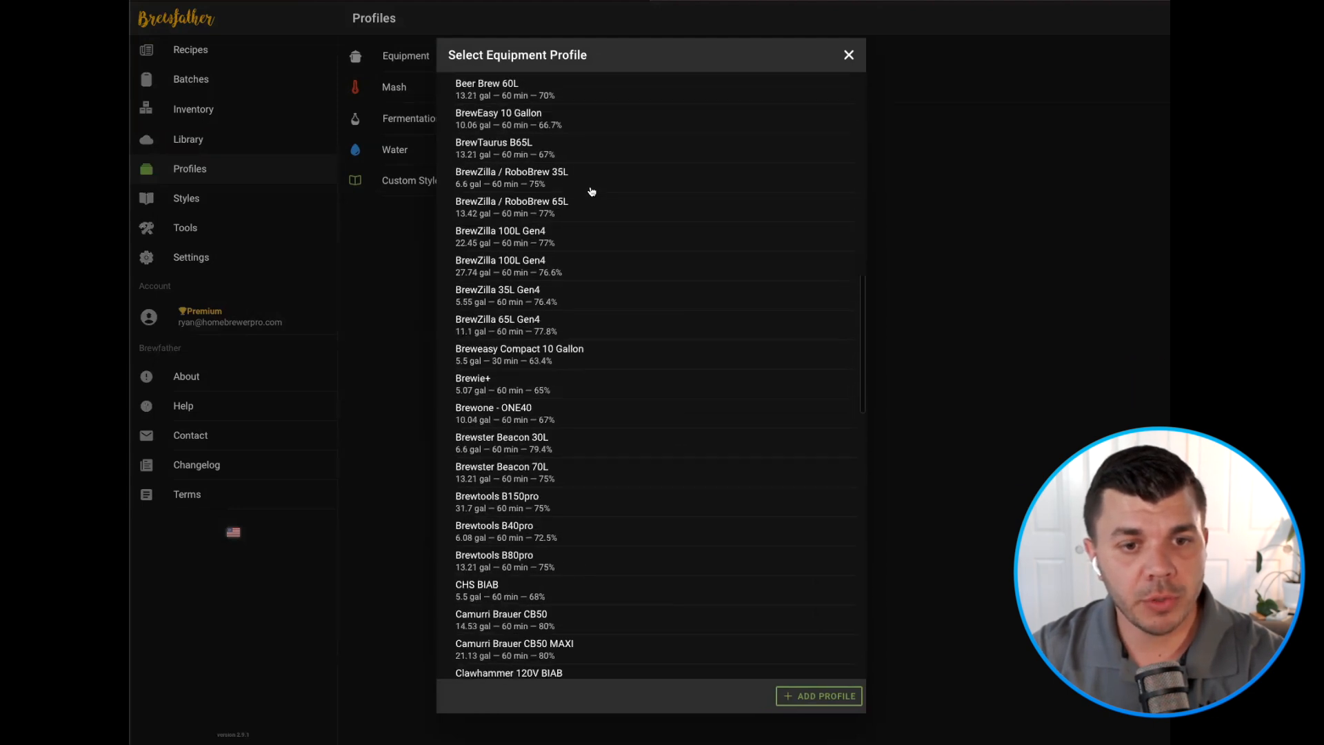
{"action": "scroll", "coordinate": [592, 191], "scroll_direction": "down", "scroll_amount": 3}
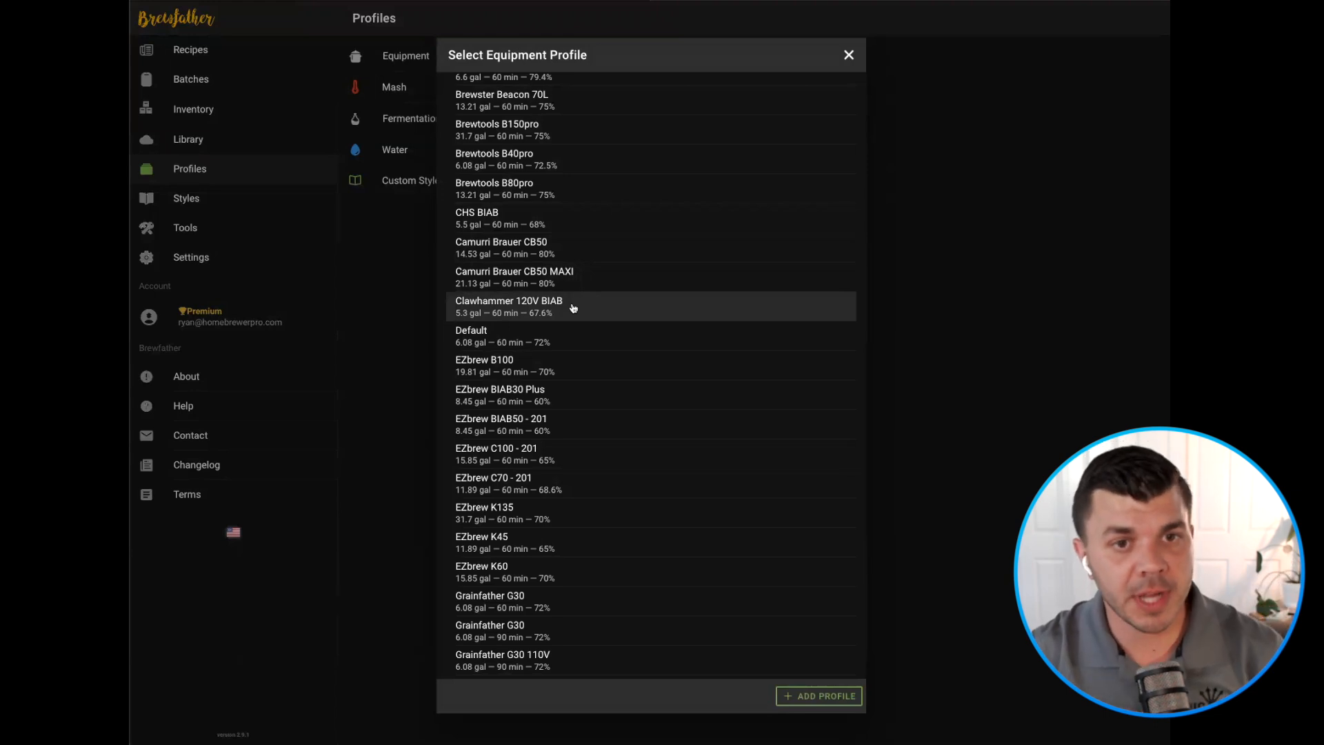
{"action": "scroll", "coordinate": [573, 309], "scroll_direction": "down", "scroll_amount": 3}
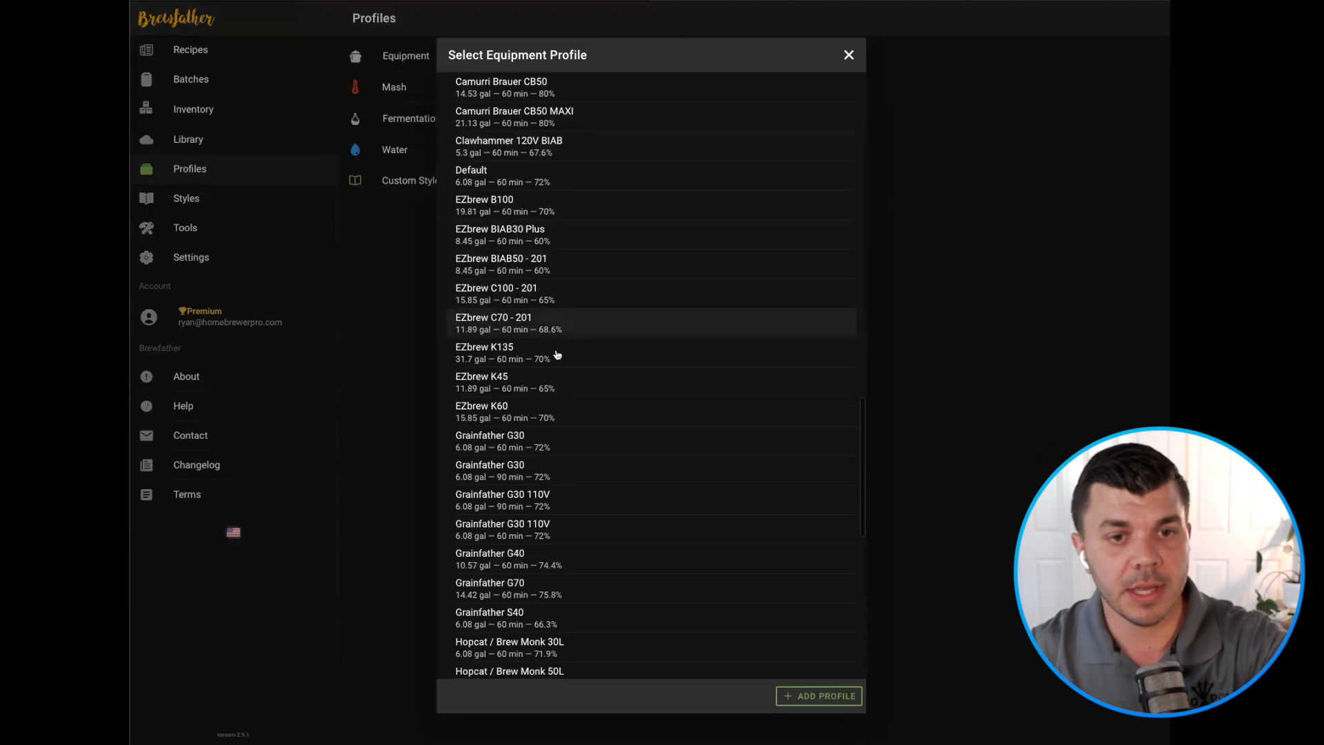
{"action": "scroll", "coordinate": [567, 428], "scroll_direction": "down", "scroll_amount": 5}
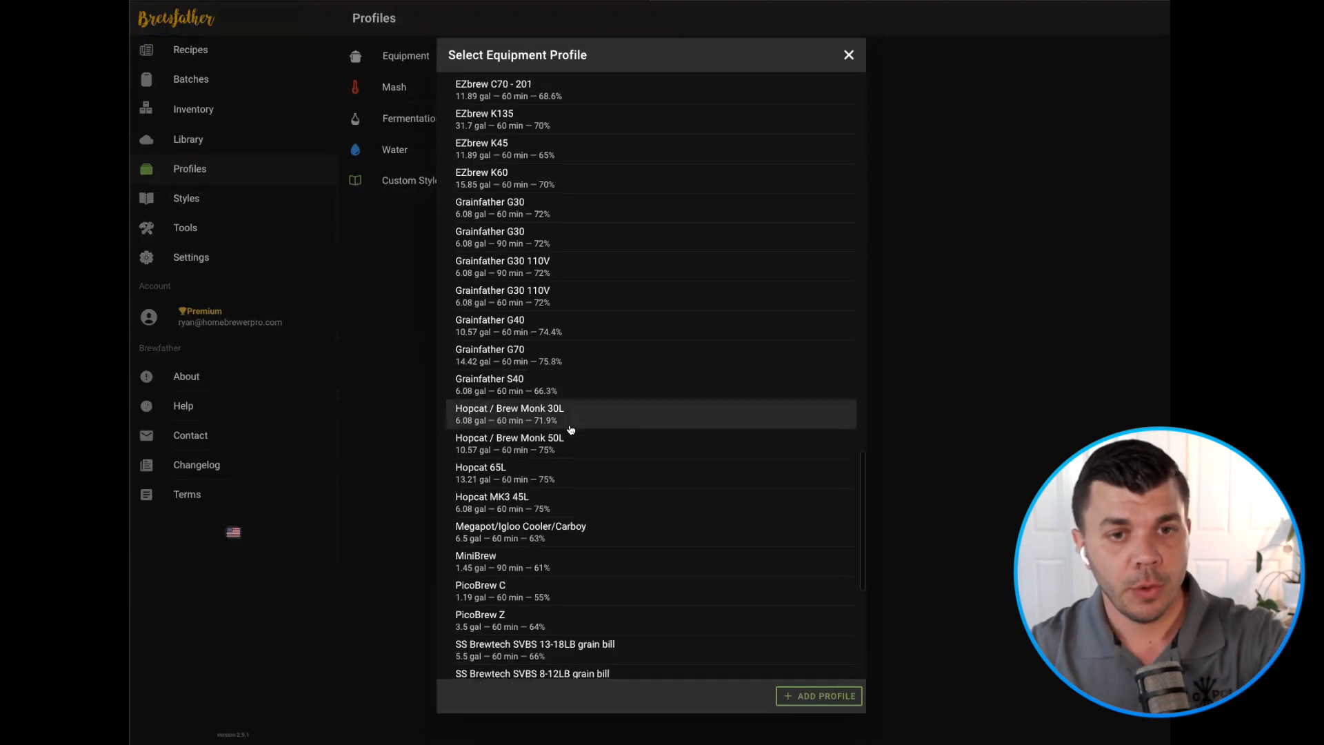
{"action": "scroll", "coordinate": [571, 429], "scroll_direction": "down", "scroll_amount": 2}
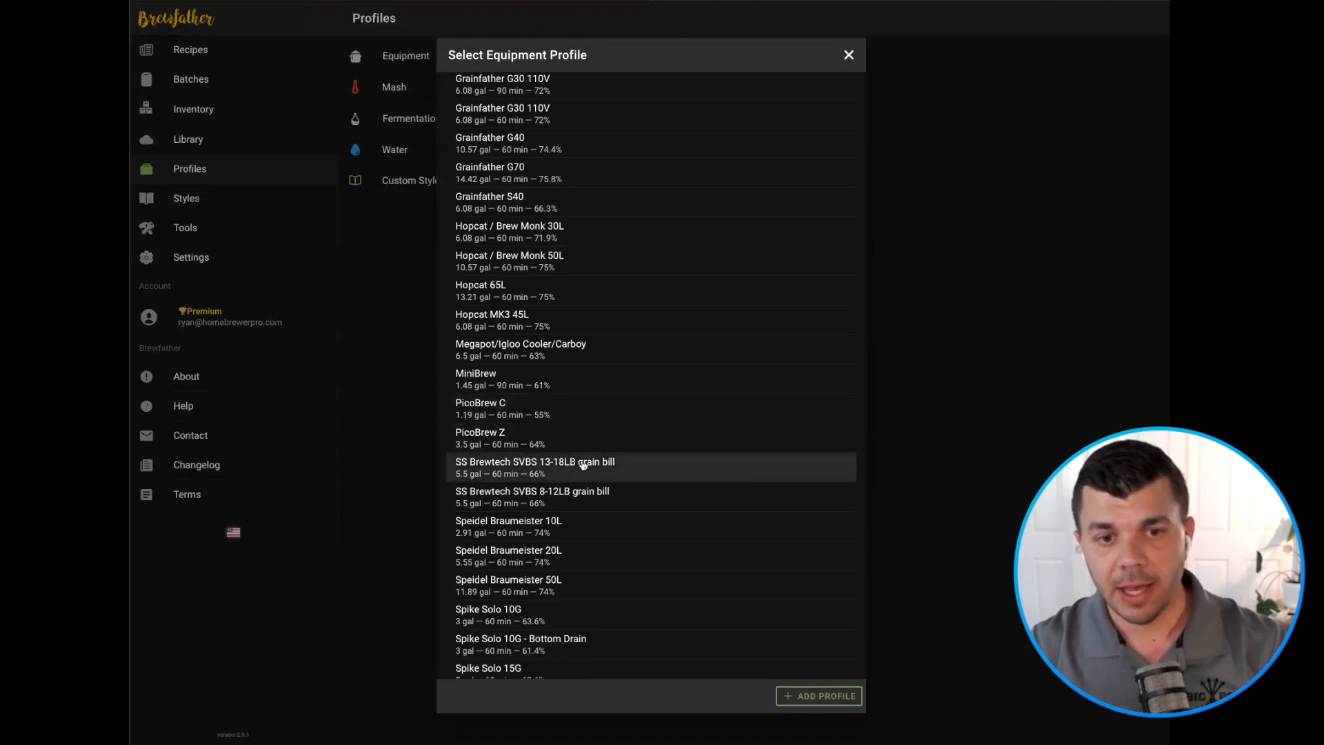
{"action": "scroll", "coordinate": [583, 465], "scroll_direction": "down", "scroll_amount": 3}
{"action": "scroll", "coordinate": [583, 465], "scroll_direction": "up", "scroll_amount": 8}
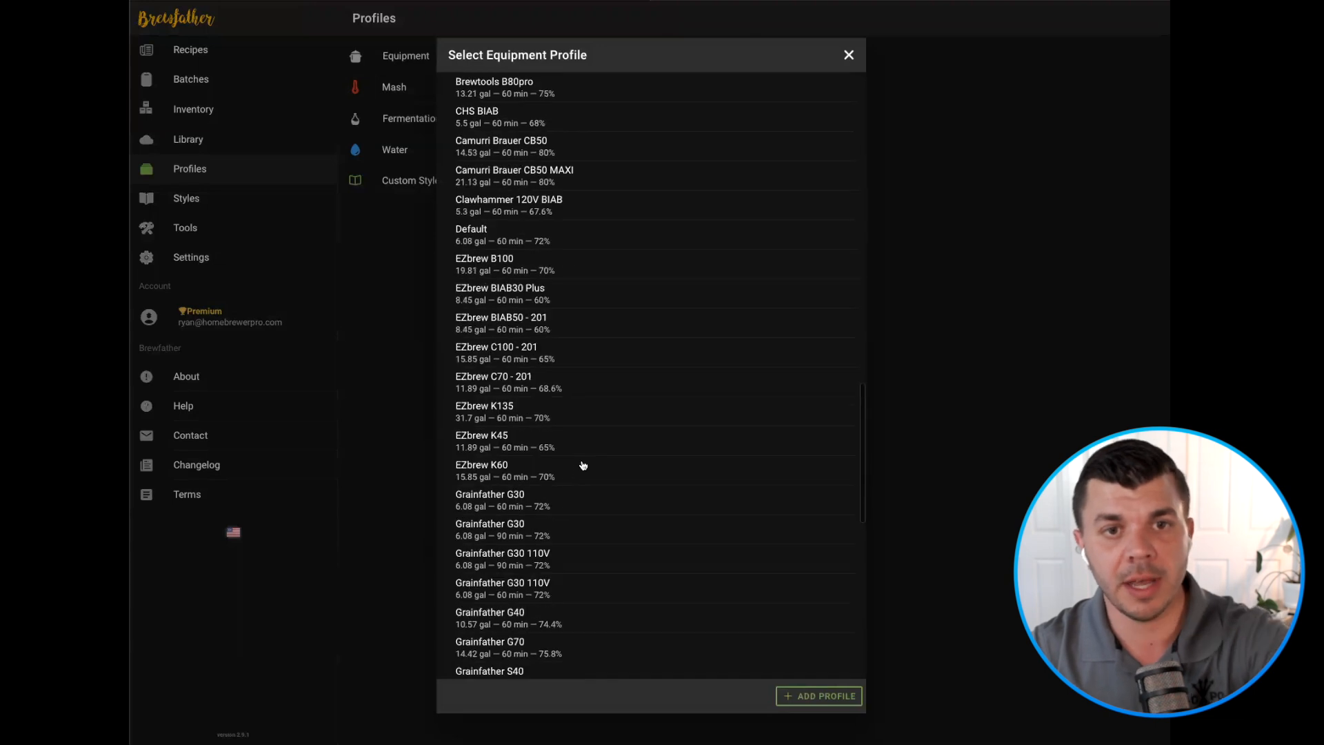
{"action": "scroll", "coordinate": [583, 465], "scroll_direction": "up", "scroll_amount": 8}
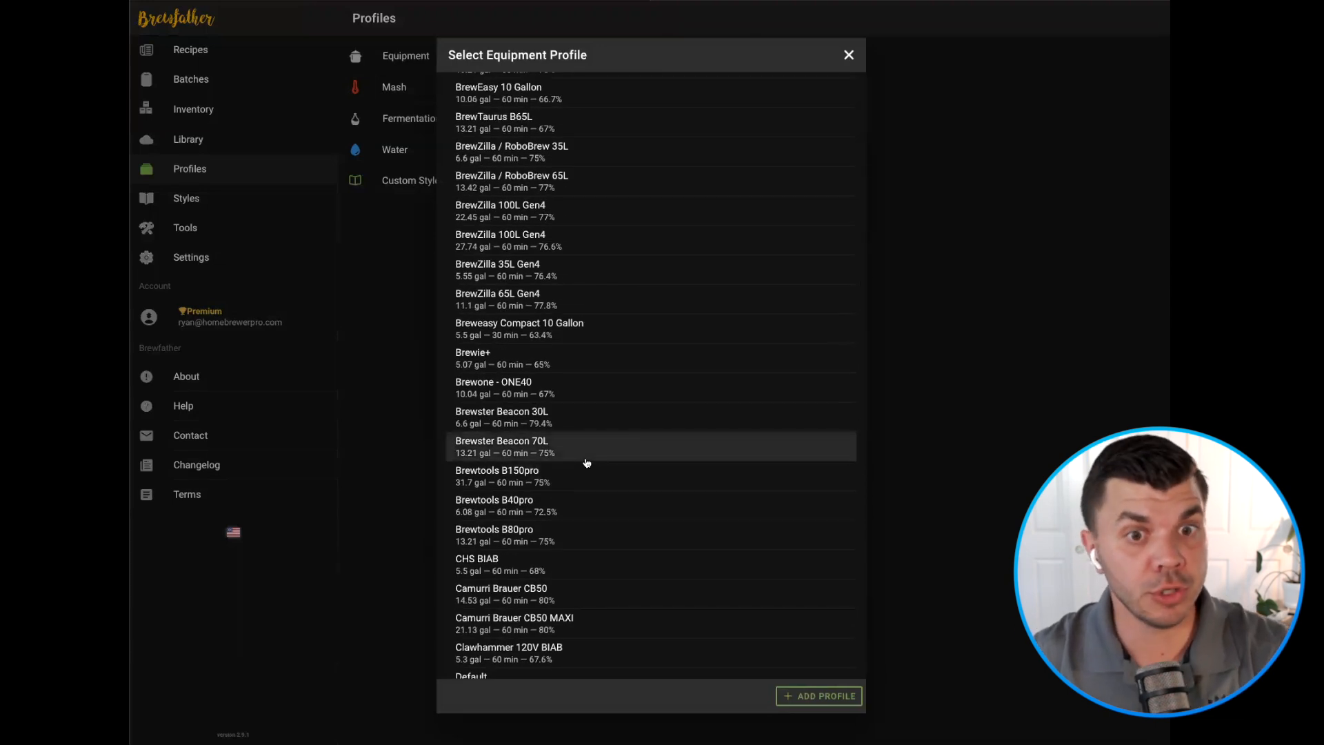
{"action": "scroll", "coordinate": [567, 380], "scroll_direction": "down", "scroll_amount": 5}
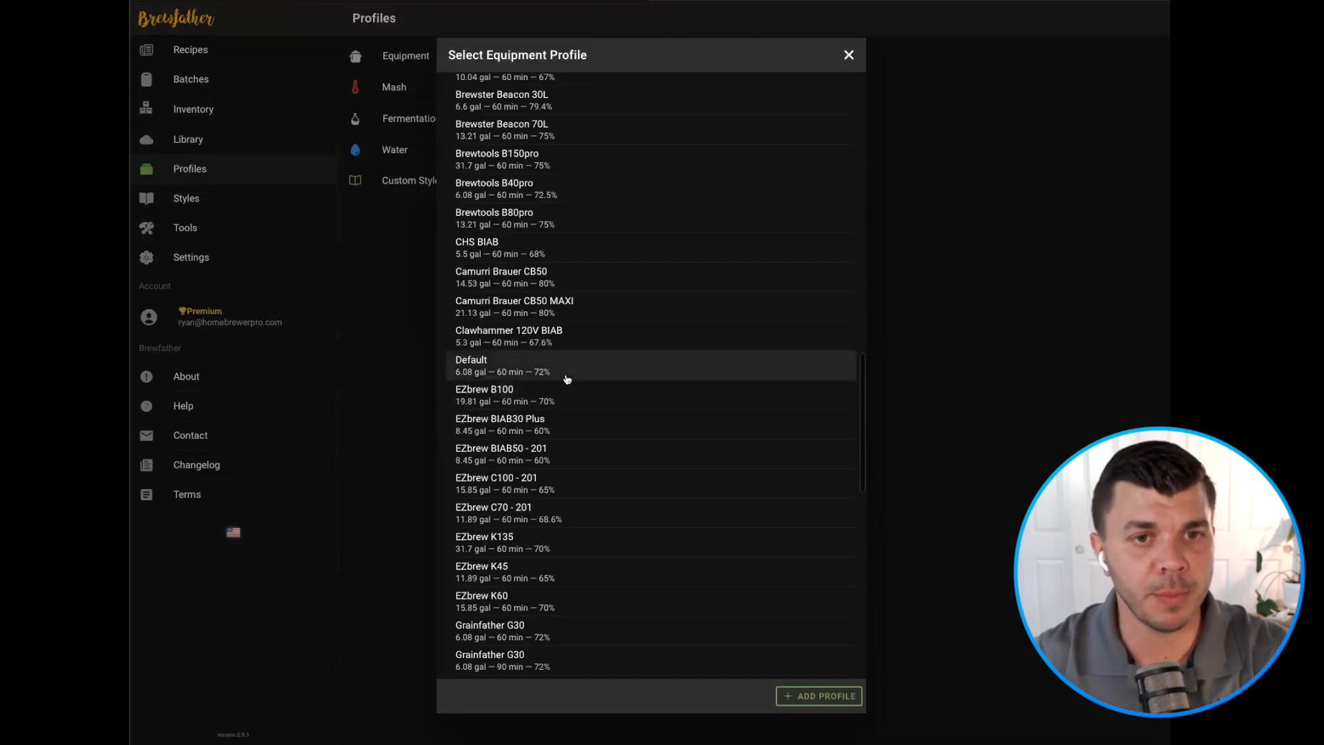
{"action": "left_click", "coordinate": [583, 337]}
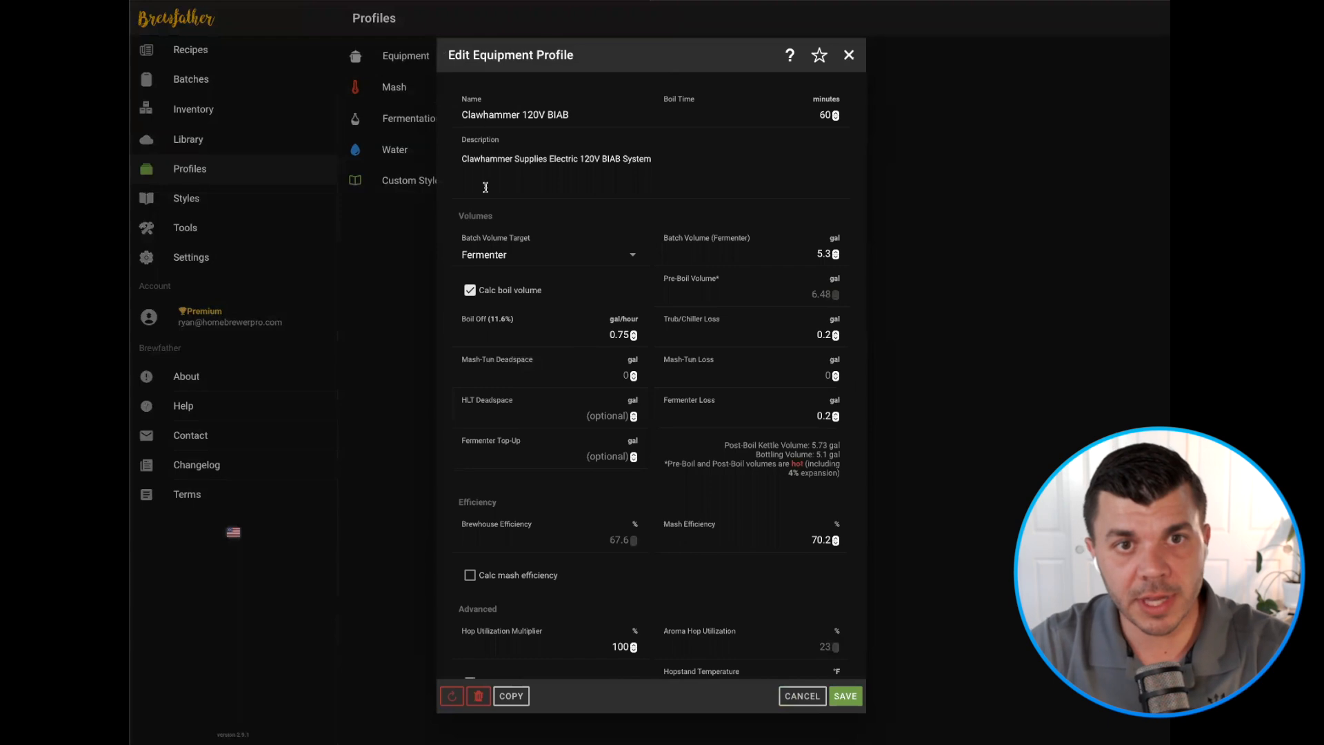
Set the profile's fermenter batch volume to 5.5 gal
{"action": "mouse_move", "coordinate": [822, 105]}
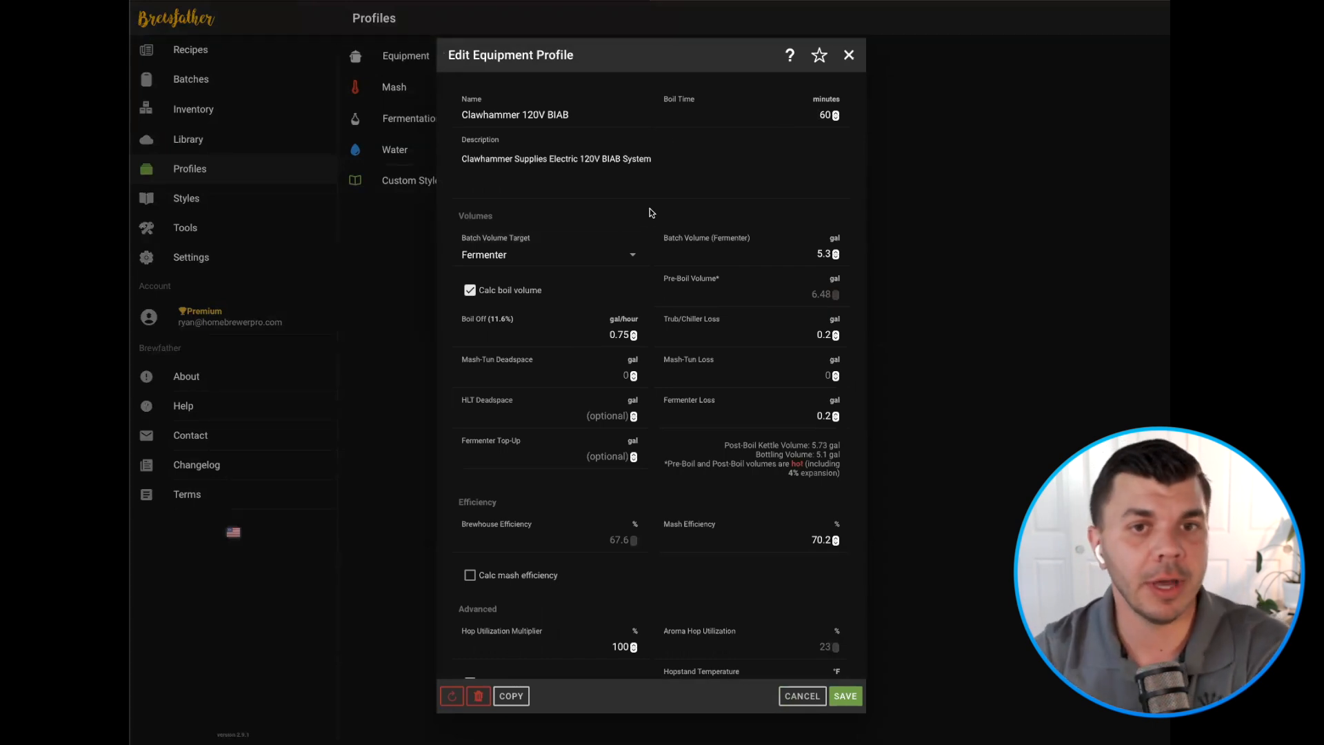
{"action": "scroll", "coordinate": [650, 212], "scroll_direction": "down", "scroll_amount": 1}
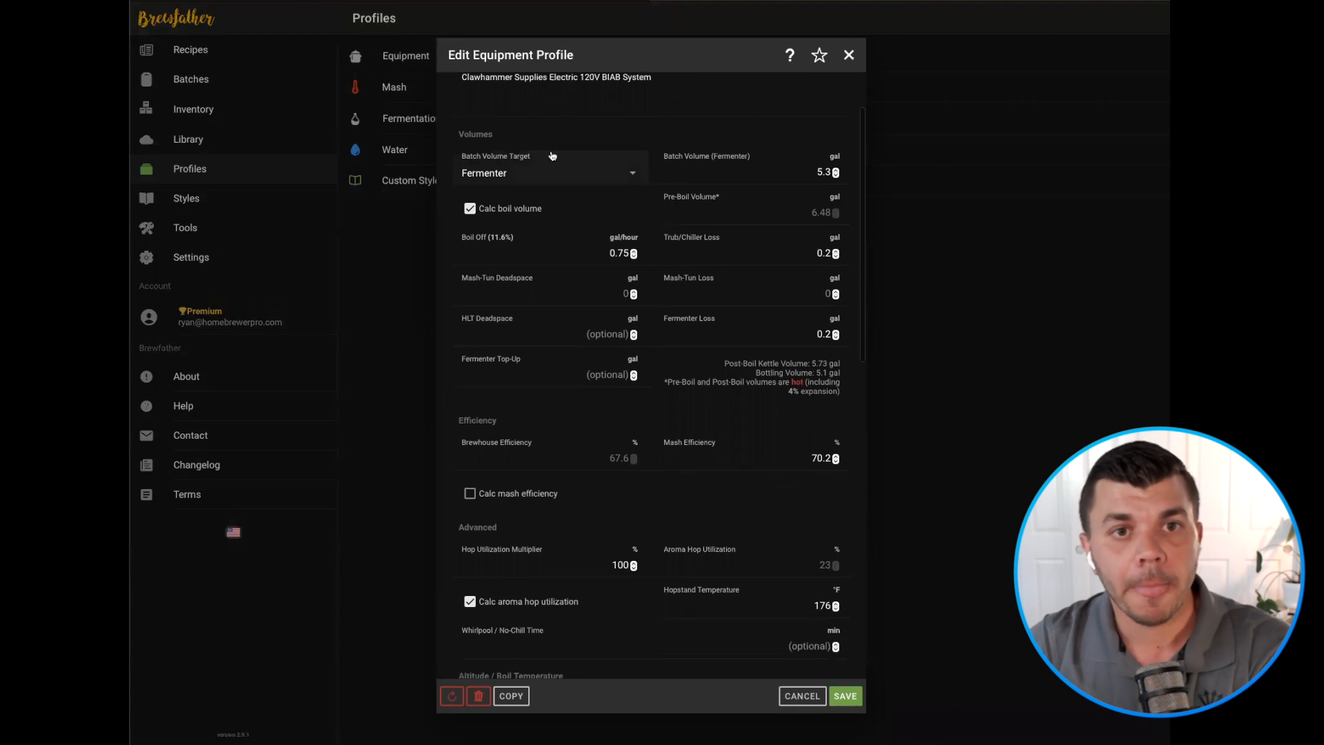
{"action": "scroll", "coordinate": [678, 153], "scroll_direction": "up", "scroll_amount": 1}
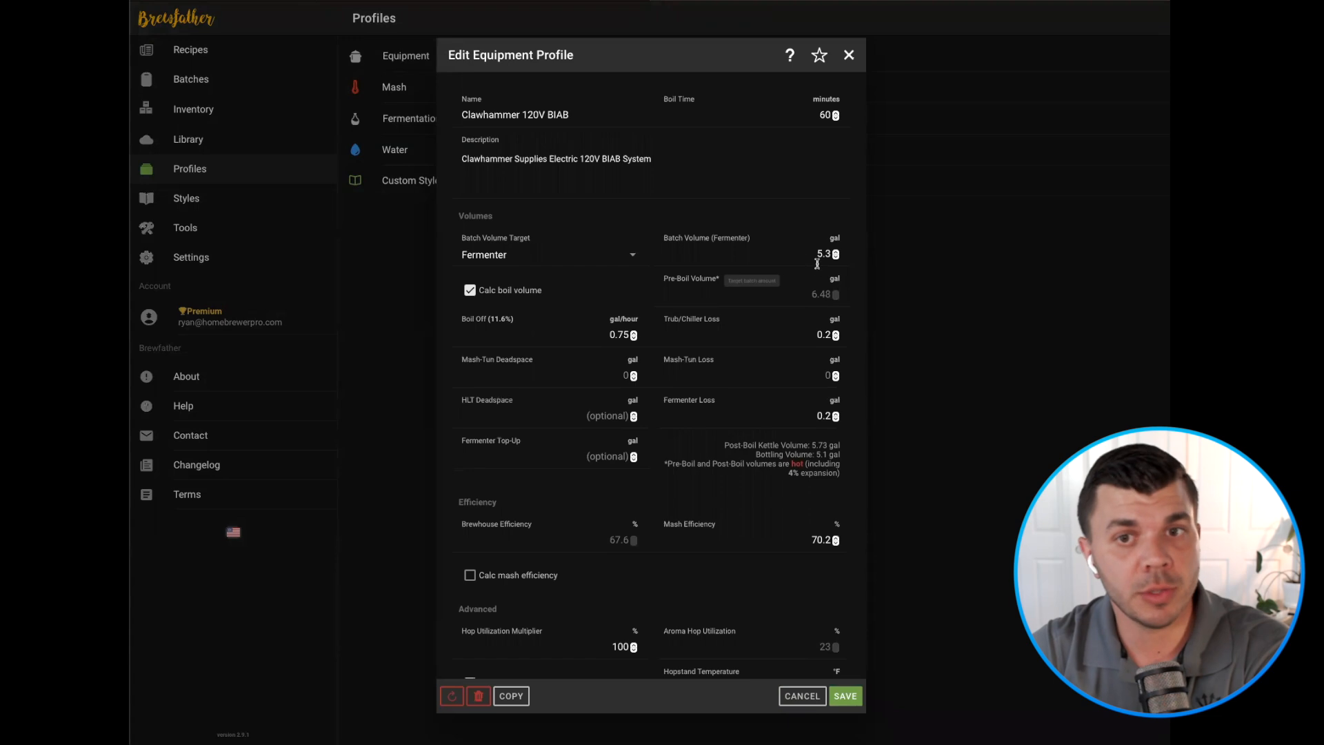
{"action": "left_click", "coordinate": [836, 253]}
{"action": "left_click", "coordinate": [836, 252]}
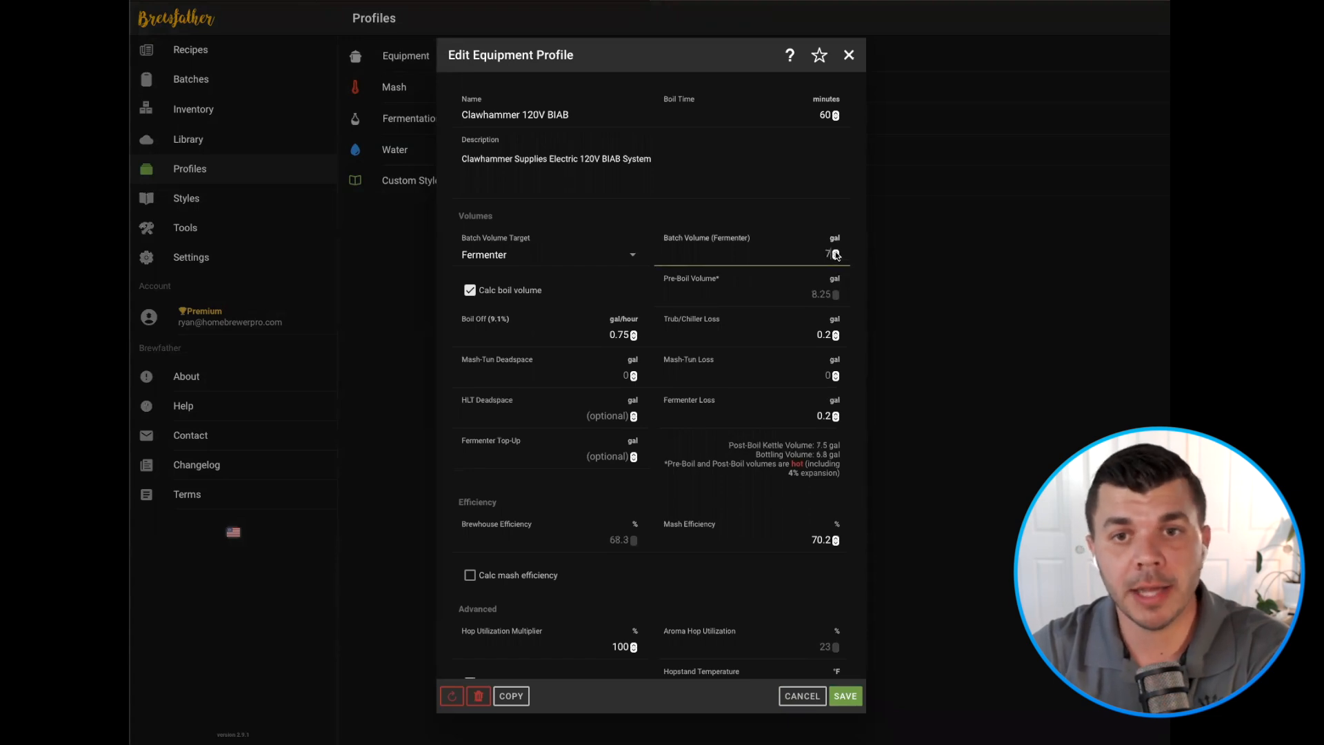
{"action": "left_click", "coordinate": [836, 258]}
{"action": "left_click", "coordinate": [836, 257]}
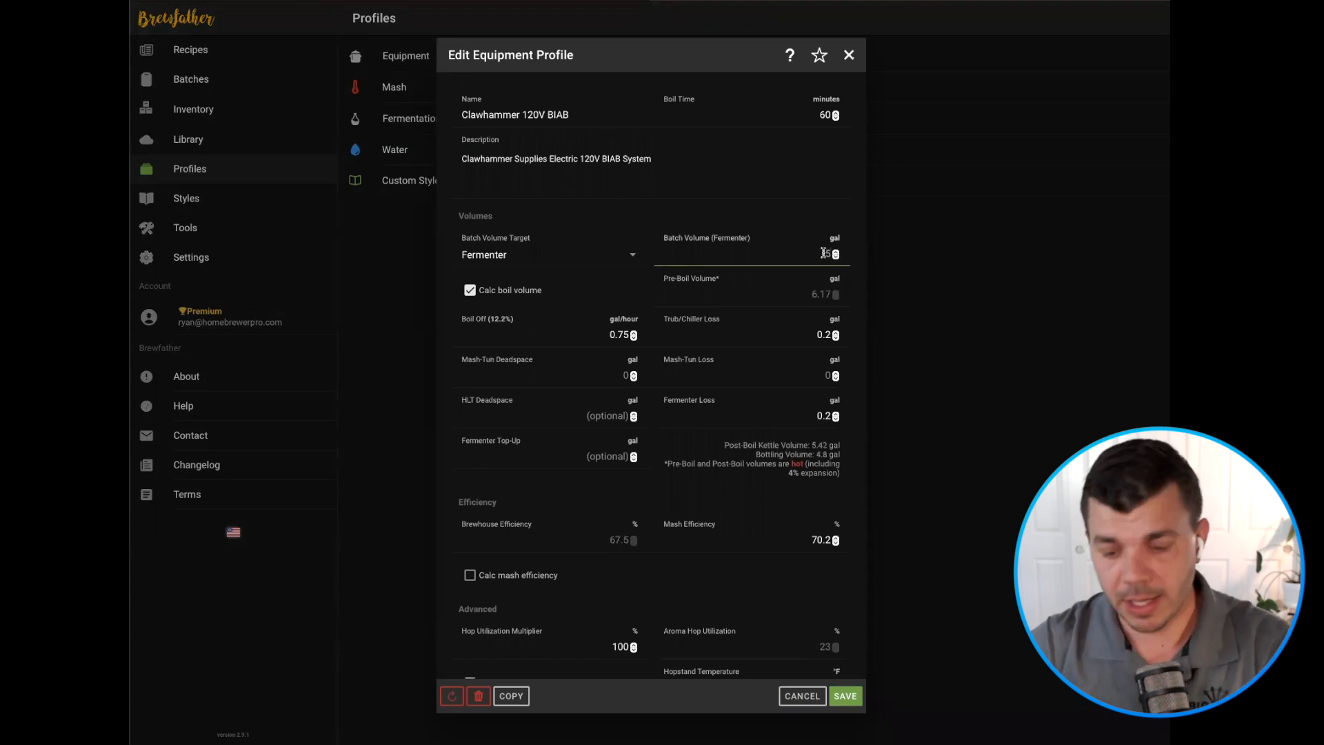
{"action": "type", "text": ".5"}
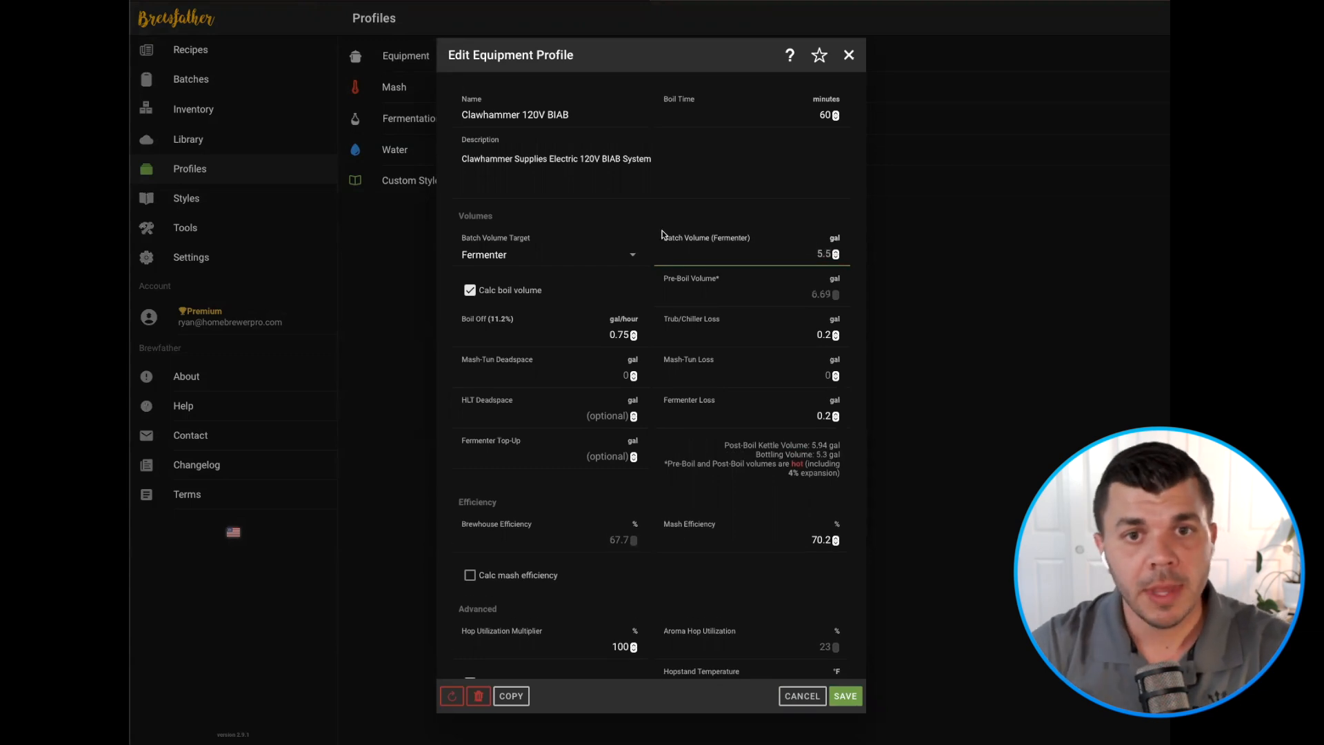
{"action": "left_click", "coordinate": [653, 240]}
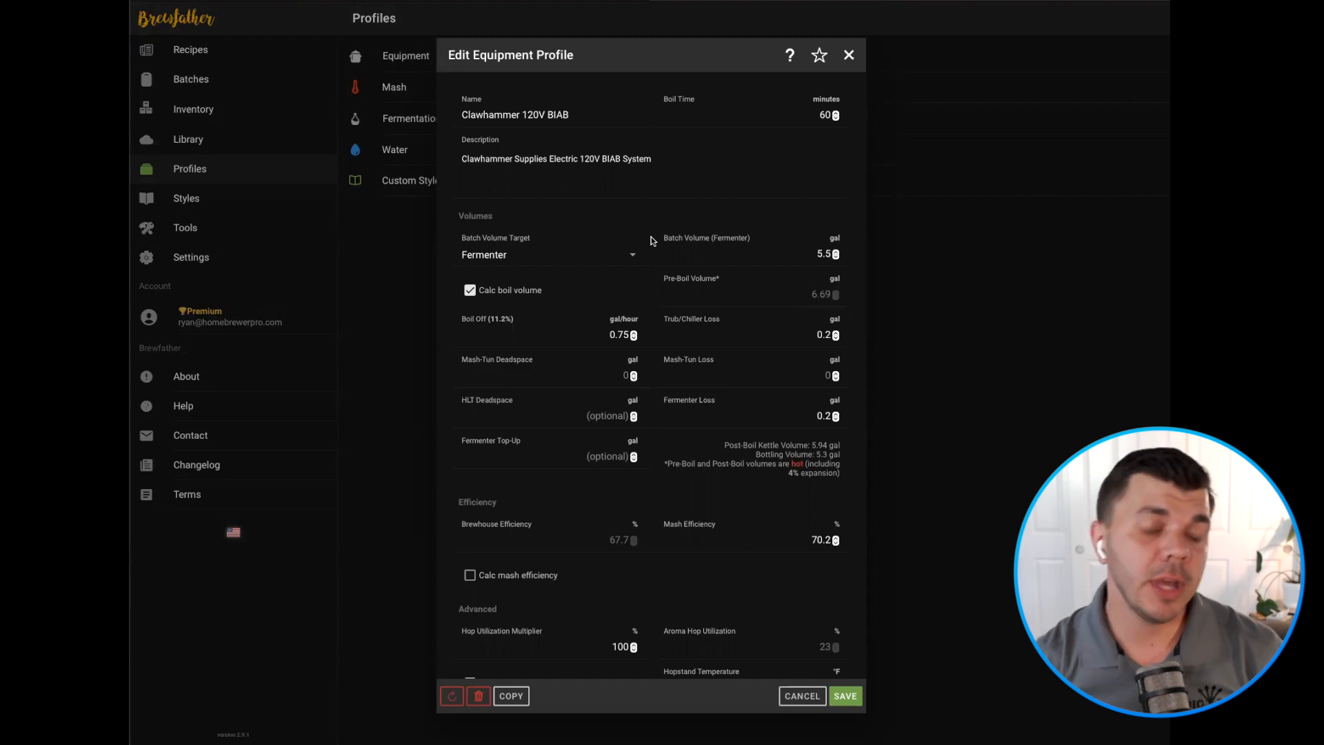
Check the Batch Volume Target options and review the profile's volume, loss and mash efficiency settings
{"action": "left_click", "coordinate": [540, 259]}
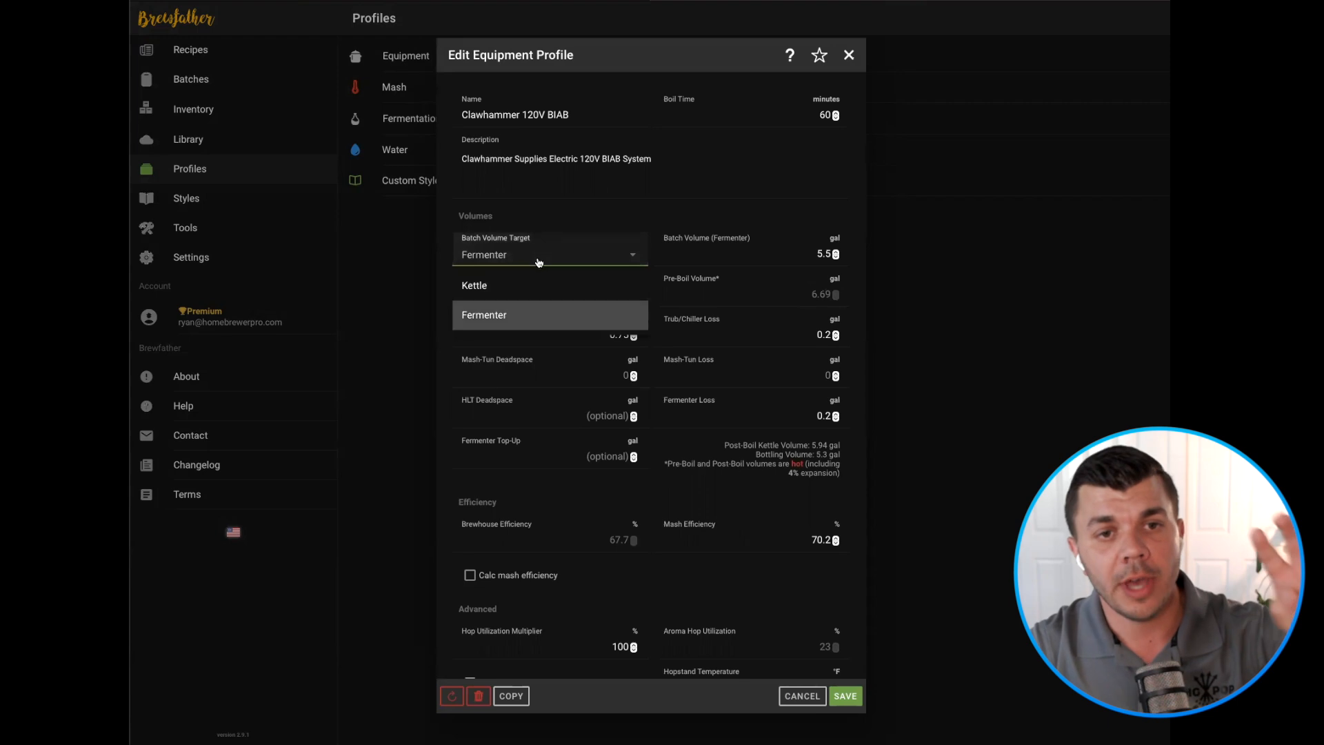
{"action": "left_click", "coordinate": [656, 223]}
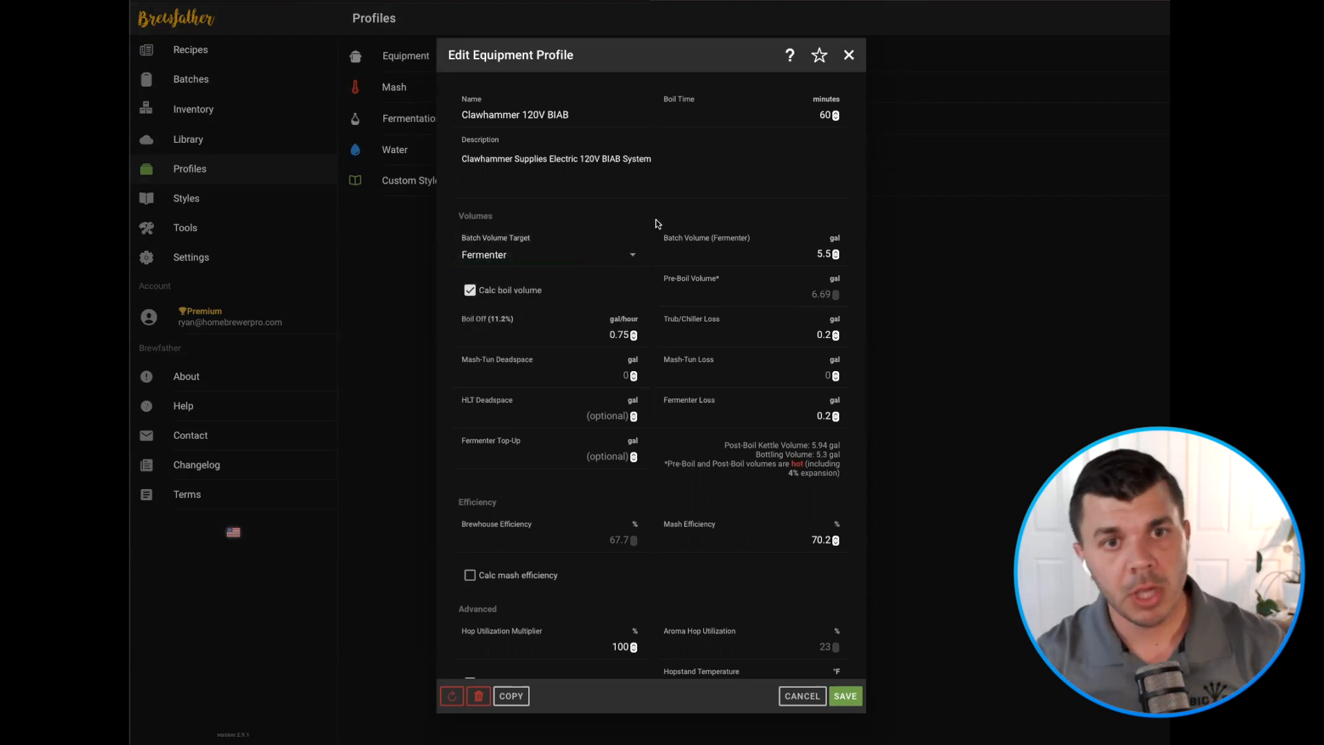
{"action": "scroll", "coordinate": [654, 228], "scroll_direction": "down", "scroll_amount": 1}
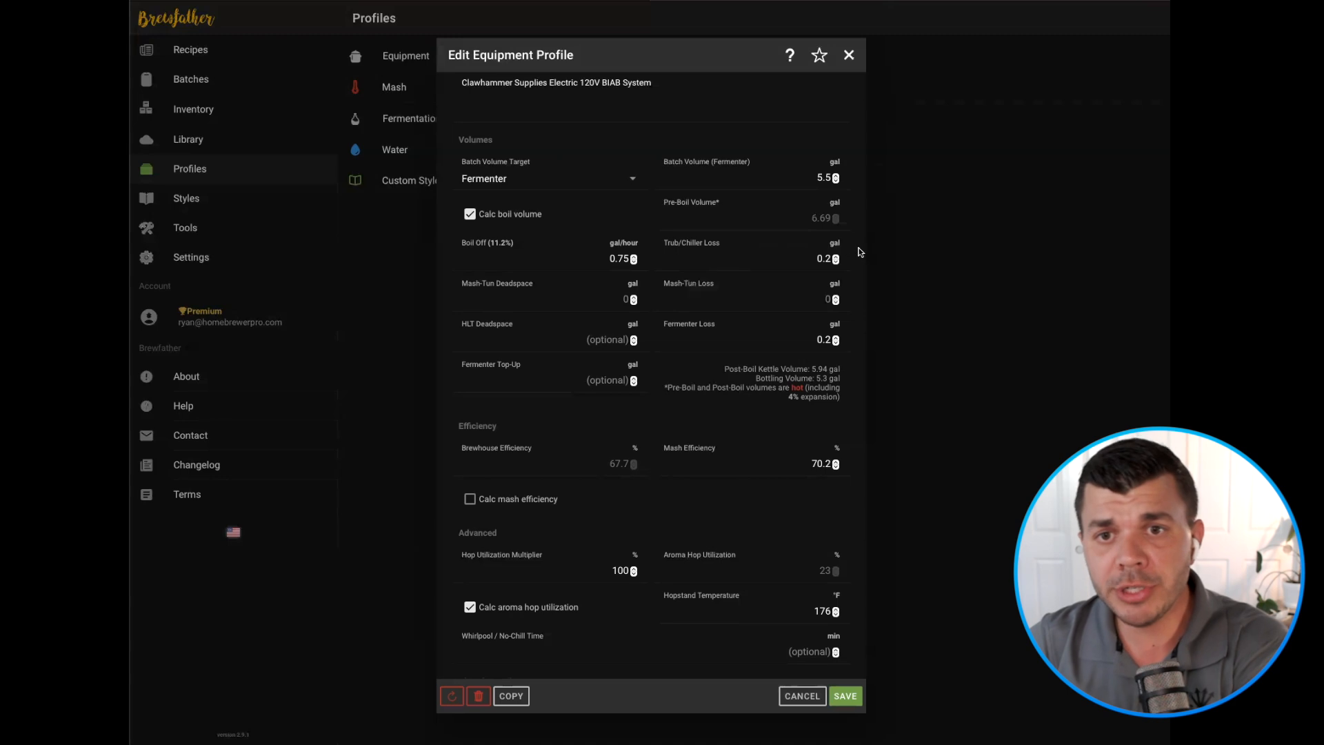
{"action": "scroll", "coordinate": [858, 252], "scroll_direction": "down", "scroll_amount": 1}
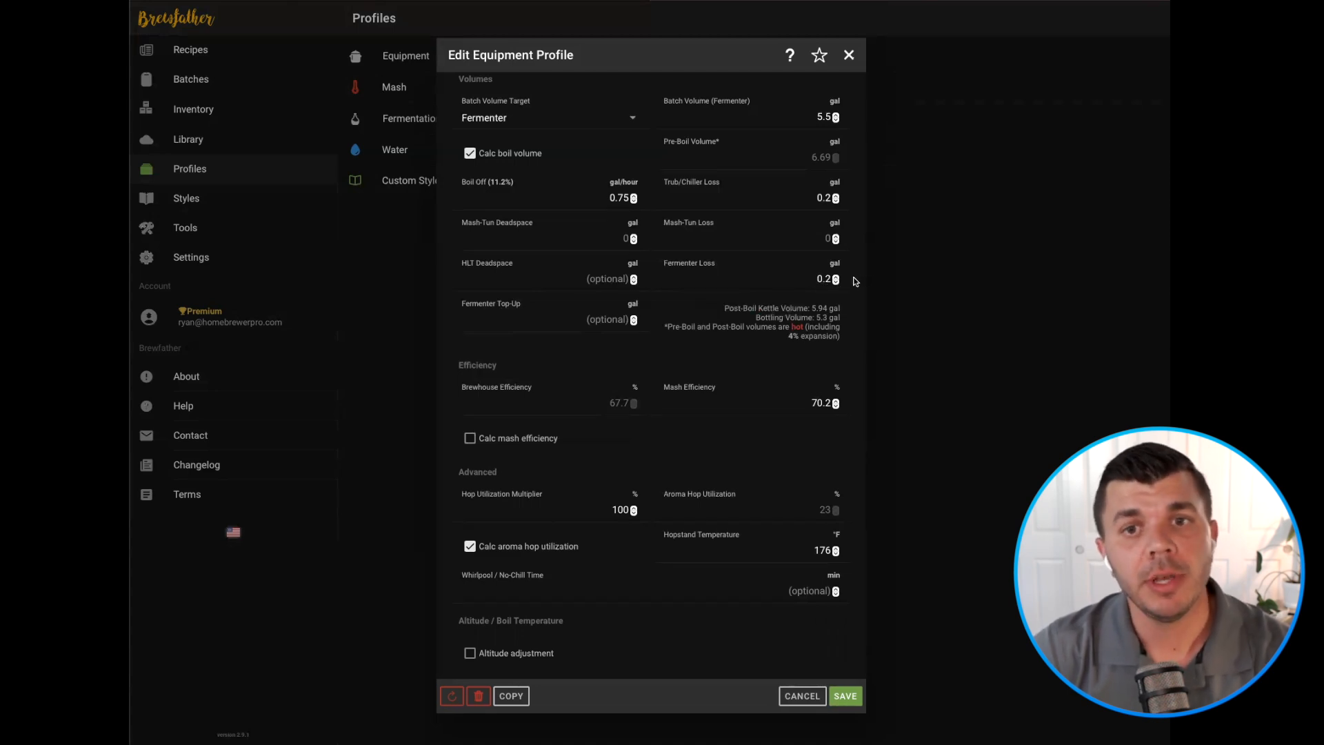
{"action": "scroll", "coordinate": [856, 283], "scroll_direction": "down", "scroll_amount": 2}
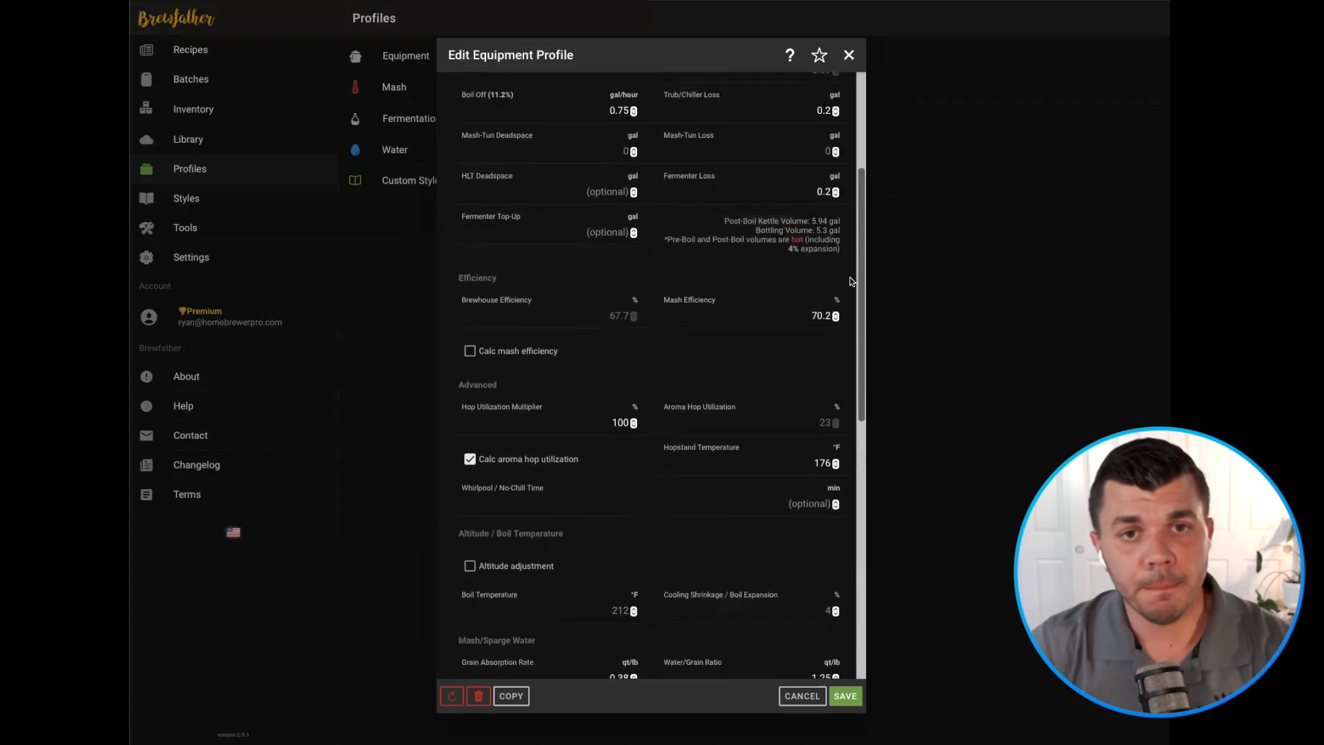
{"action": "scroll", "coordinate": [854, 274], "scroll_direction": "down", "scroll_amount": 1}
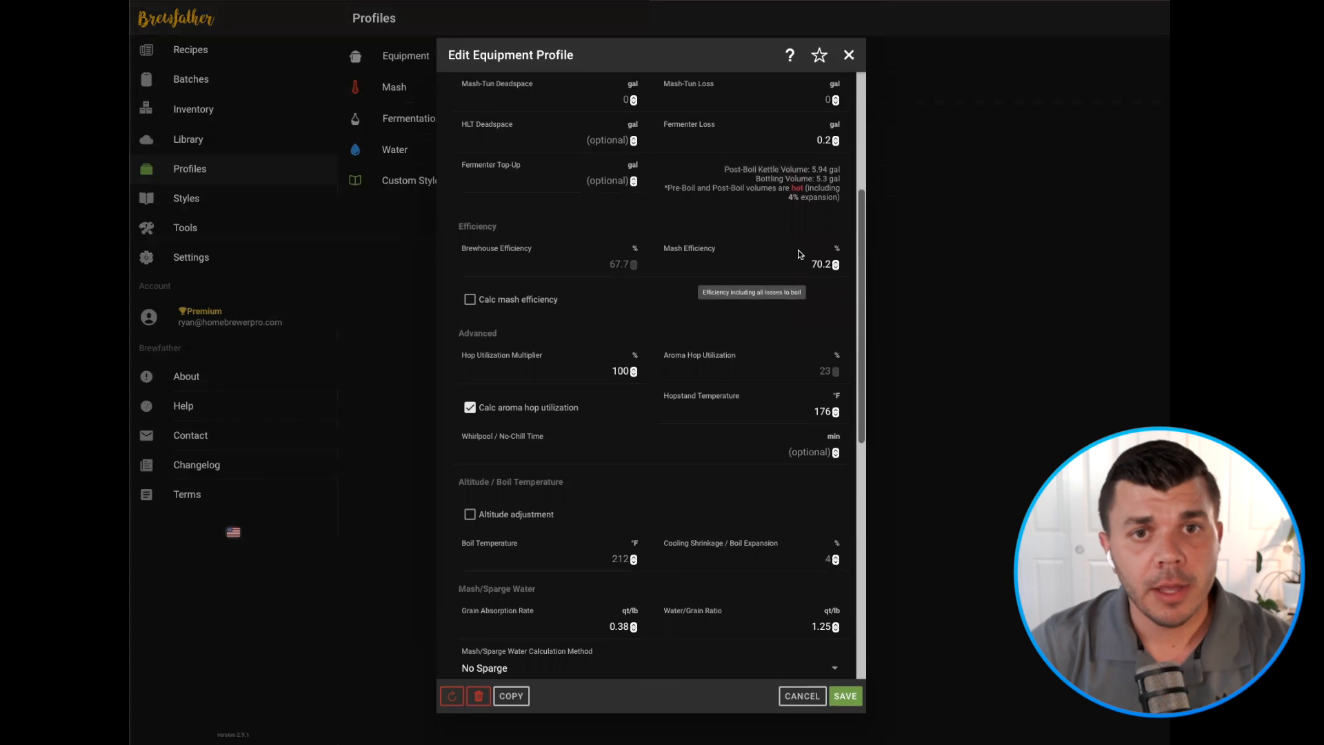
{"action": "scroll", "coordinate": [800, 255], "scroll_direction": "up", "scroll_amount": 4}
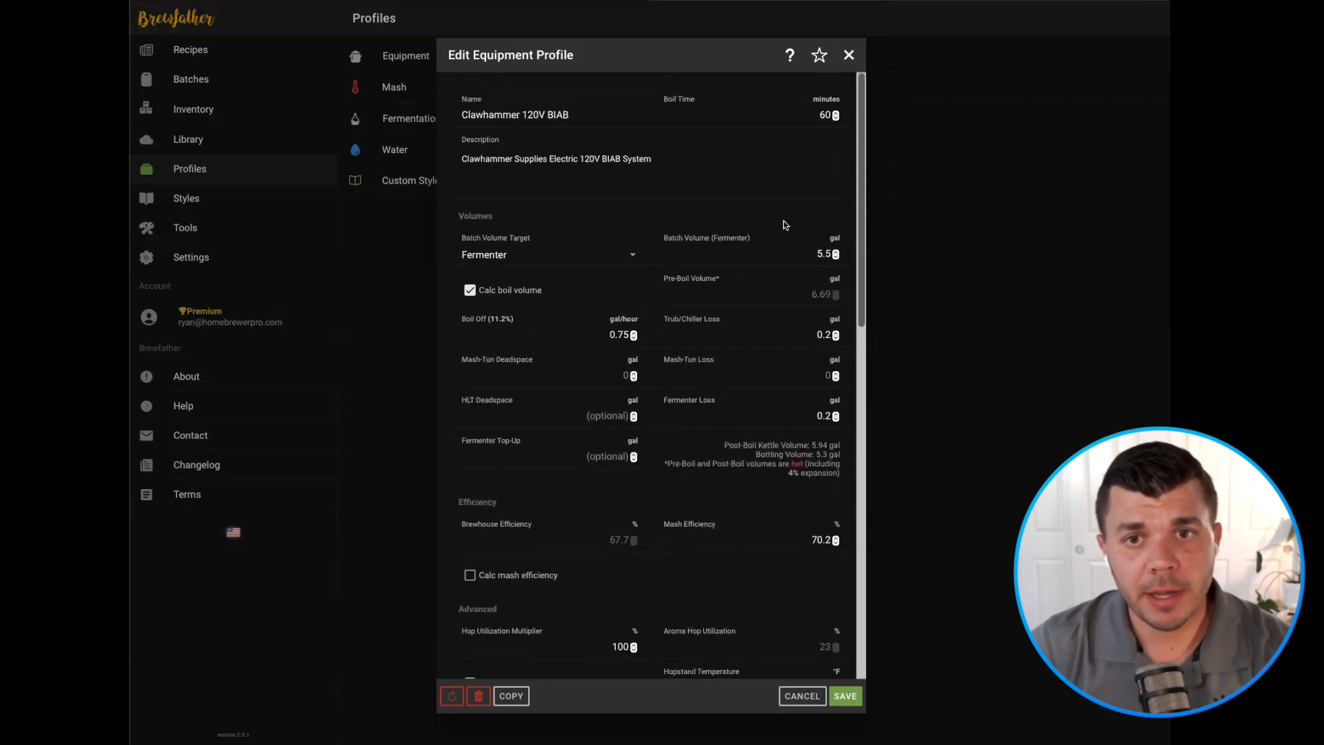
{"action": "scroll", "coordinate": [665, 334], "scroll_direction": "down", "scroll_amount": 4}
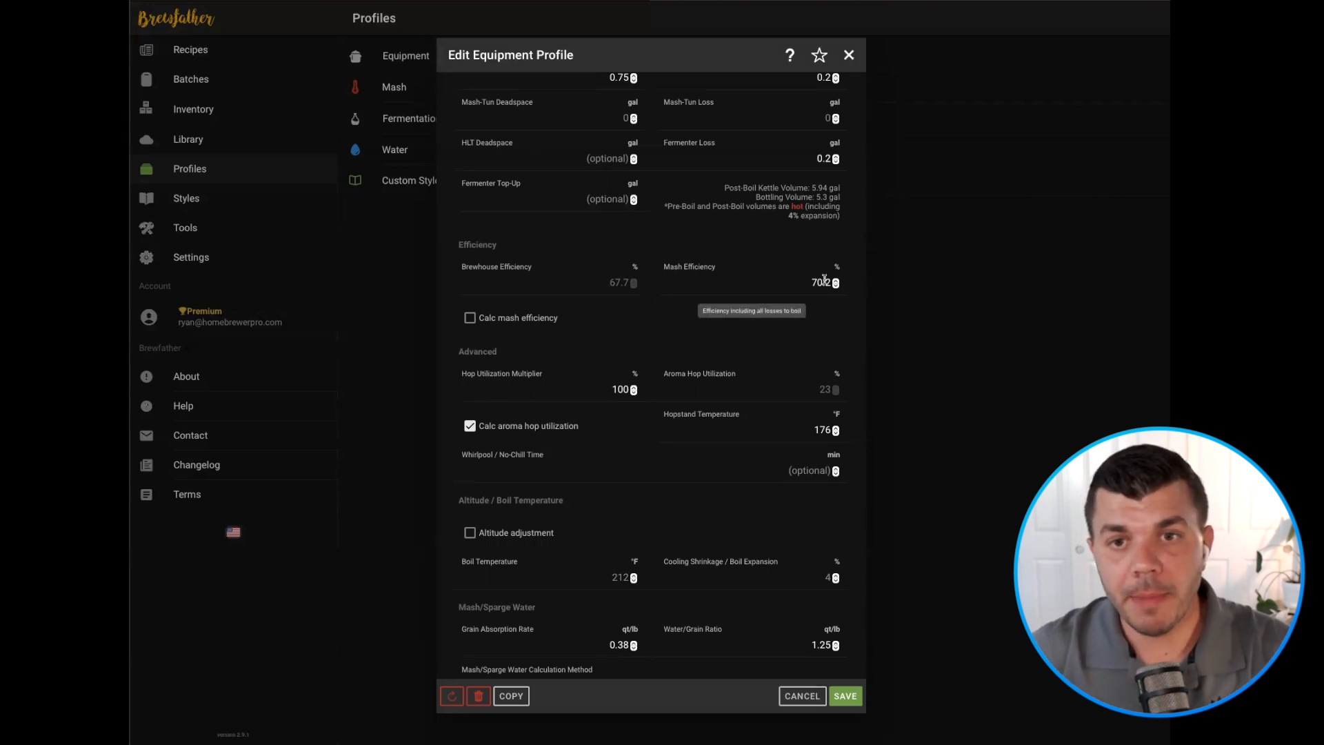
{"action": "scroll", "coordinate": [858, 279], "scroll_direction": "down", "scroll_amount": 1}
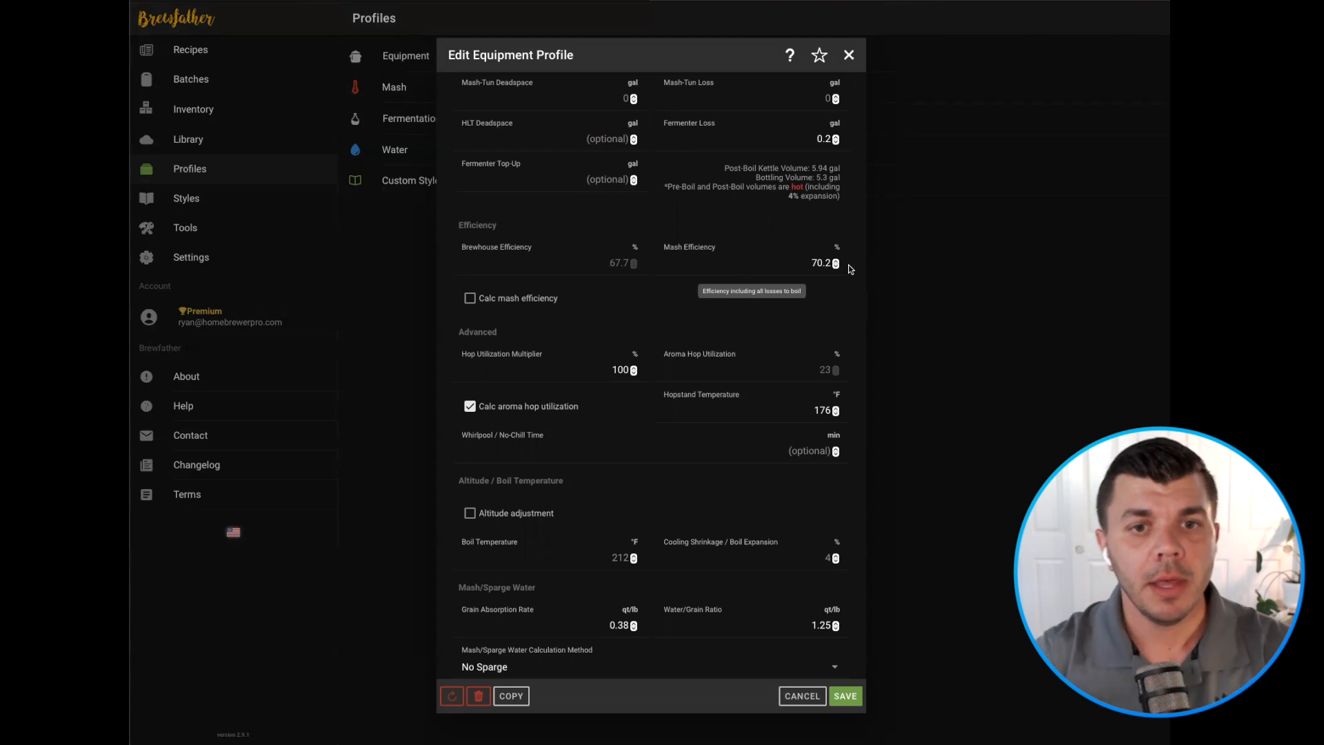
Set the hopstand temperature in the advanced settings to 180 °F
{"action": "scroll", "coordinate": [851, 269], "scroll_direction": "down", "scroll_amount": 5}
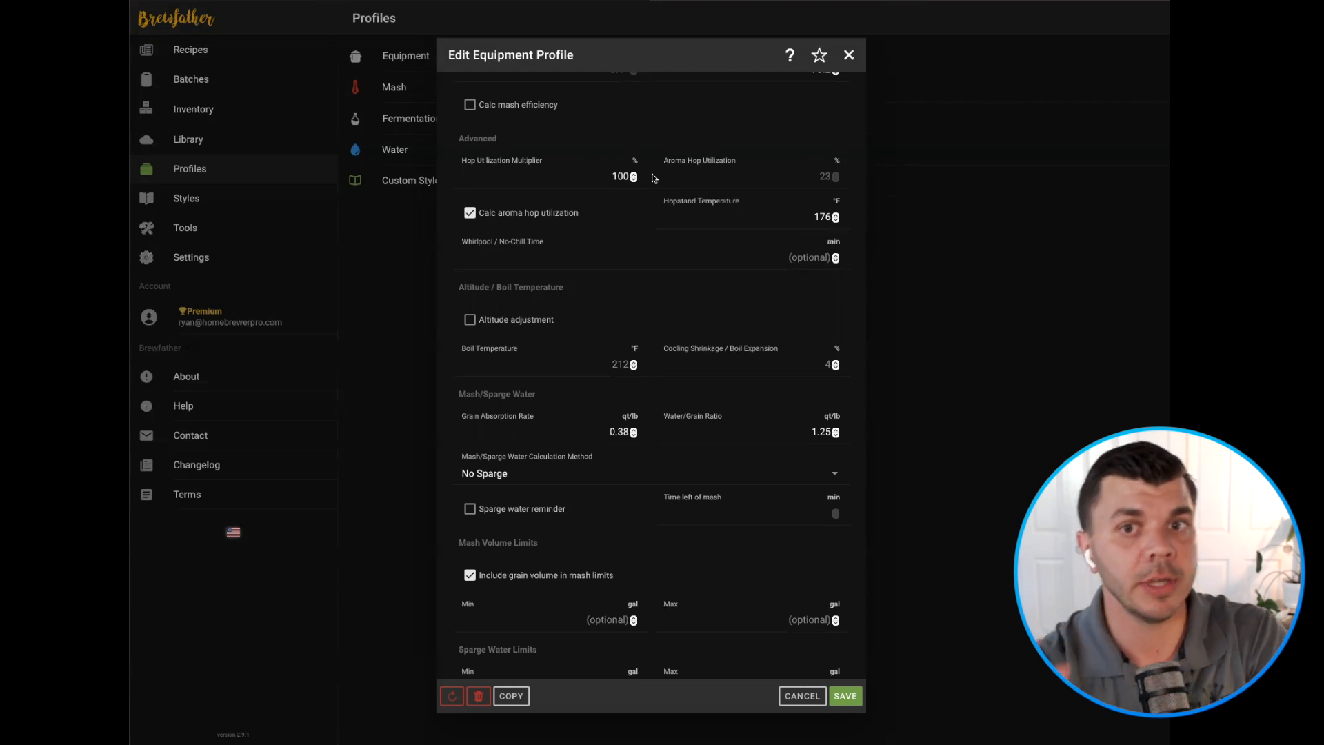
{"action": "scroll", "coordinate": [654, 177], "scroll_direction": "down", "scroll_amount": 1}
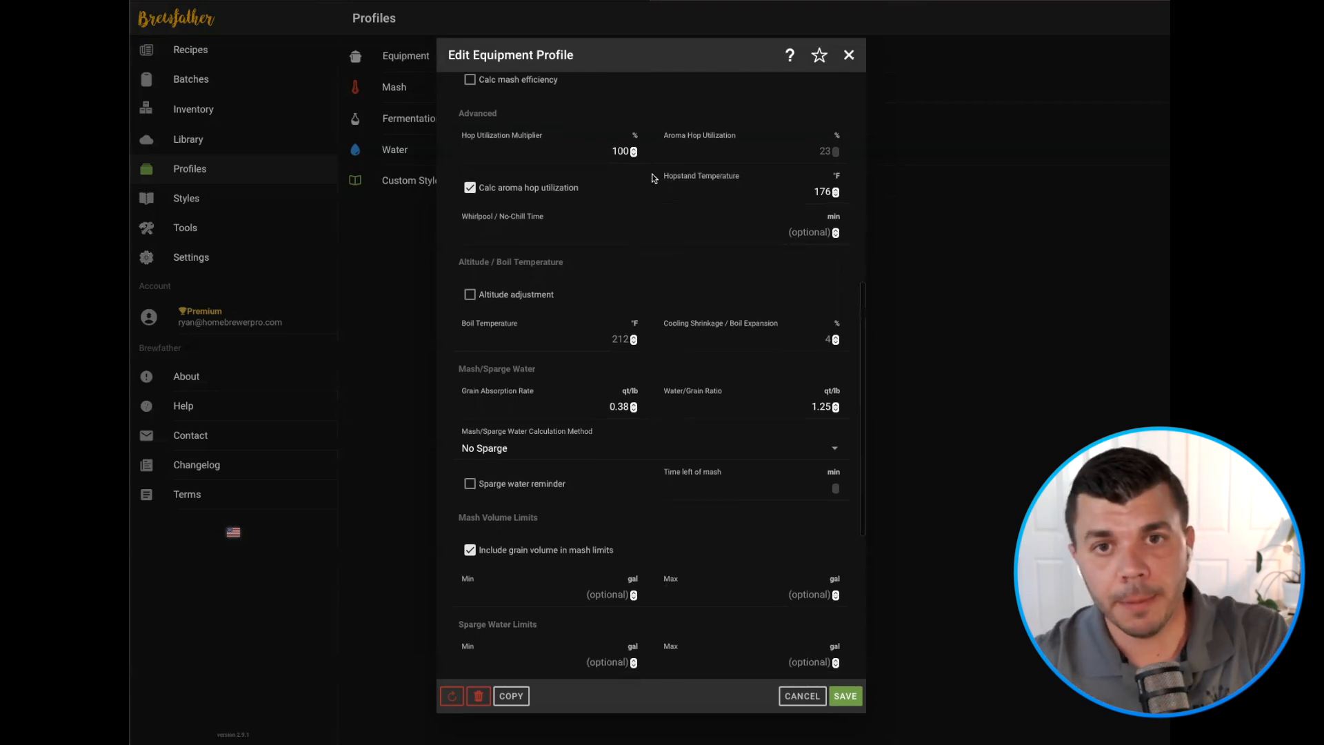
{"action": "left_click", "coordinate": [837, 195]}
{"action": "left_click", "coordinate": [836, 194]}
{"action": "left_click", "coordinate": [837, 195]}
{"action": "left_click", "coordinate": [837, 195]}
{"action": "left_click", "coordinate": [837, 195]}
{"action": "left_click", "coordinate": [837, 195]}
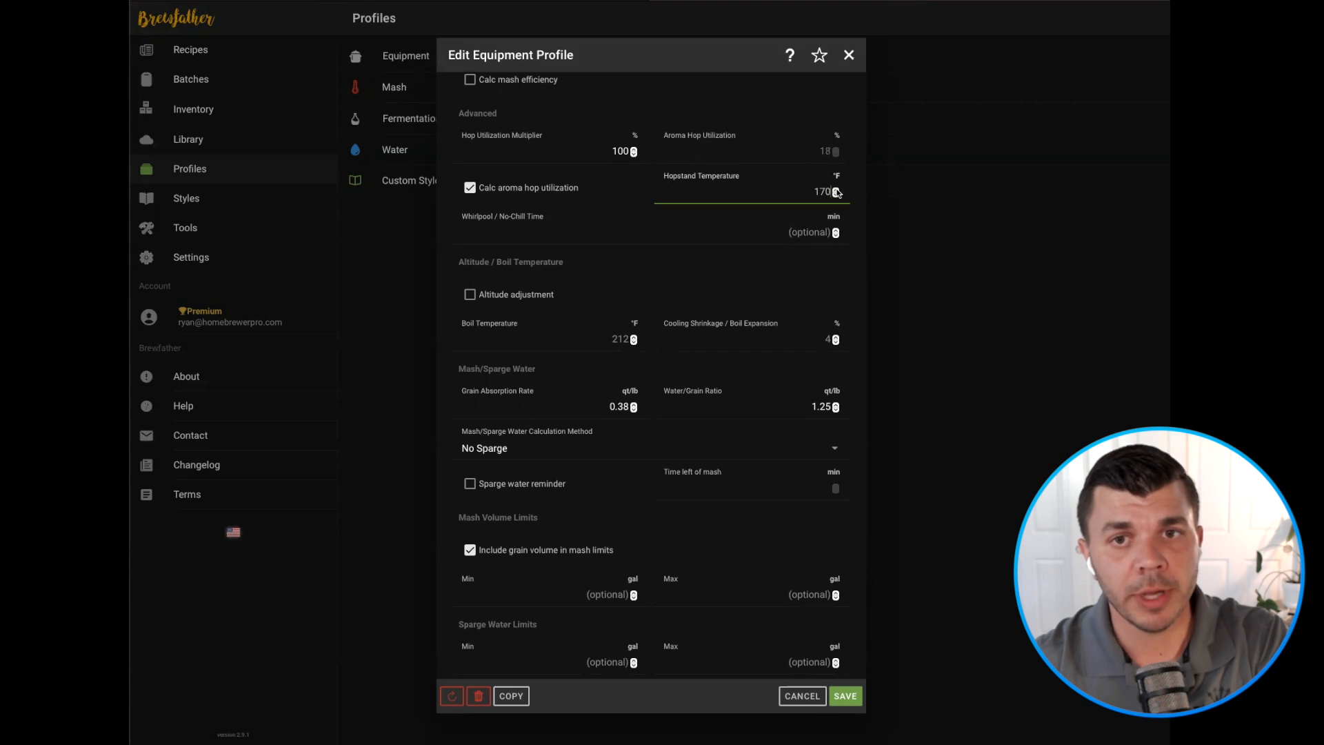
{"action": "left_click", "coordinate": [837, 190]}
{"action": "left_click", "coordinate": [837, 191]}
{"action": "left_click", "coordinate": [837, 191]}
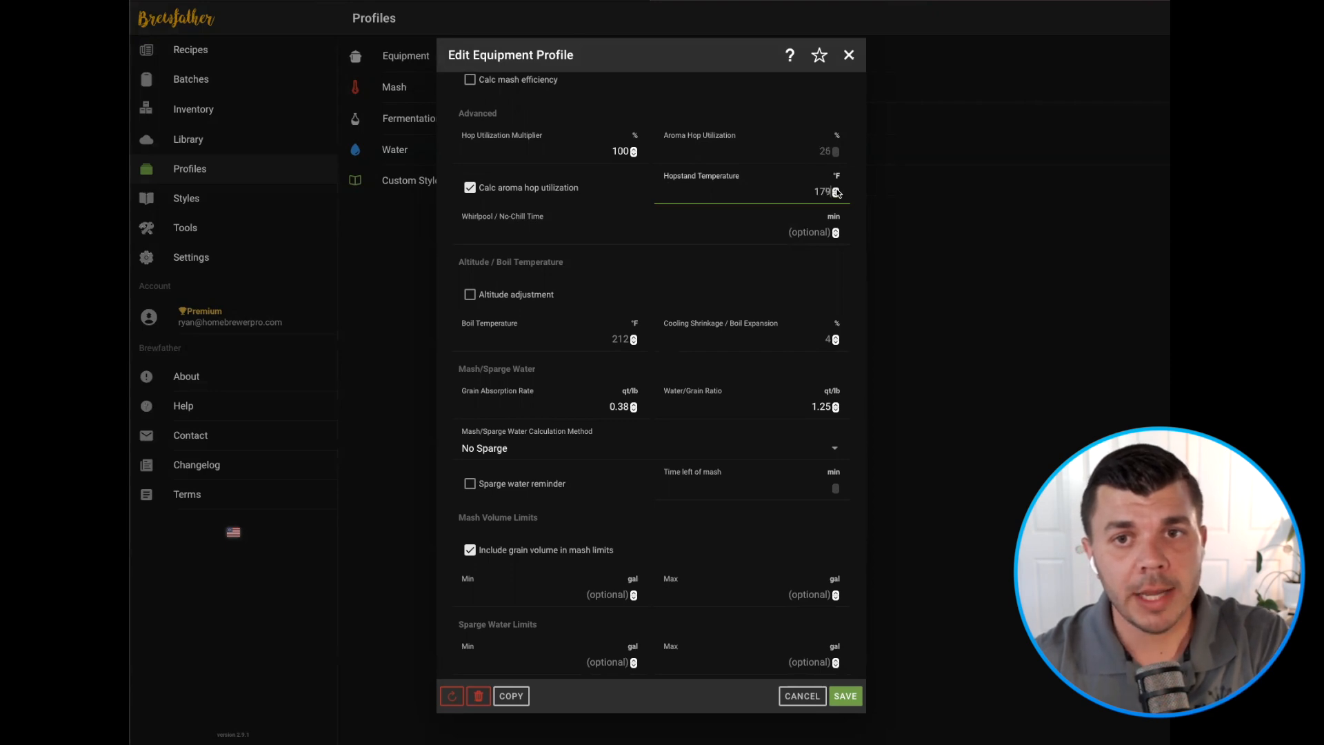
{"action": "left_click", "coordinate": [837, 190]}
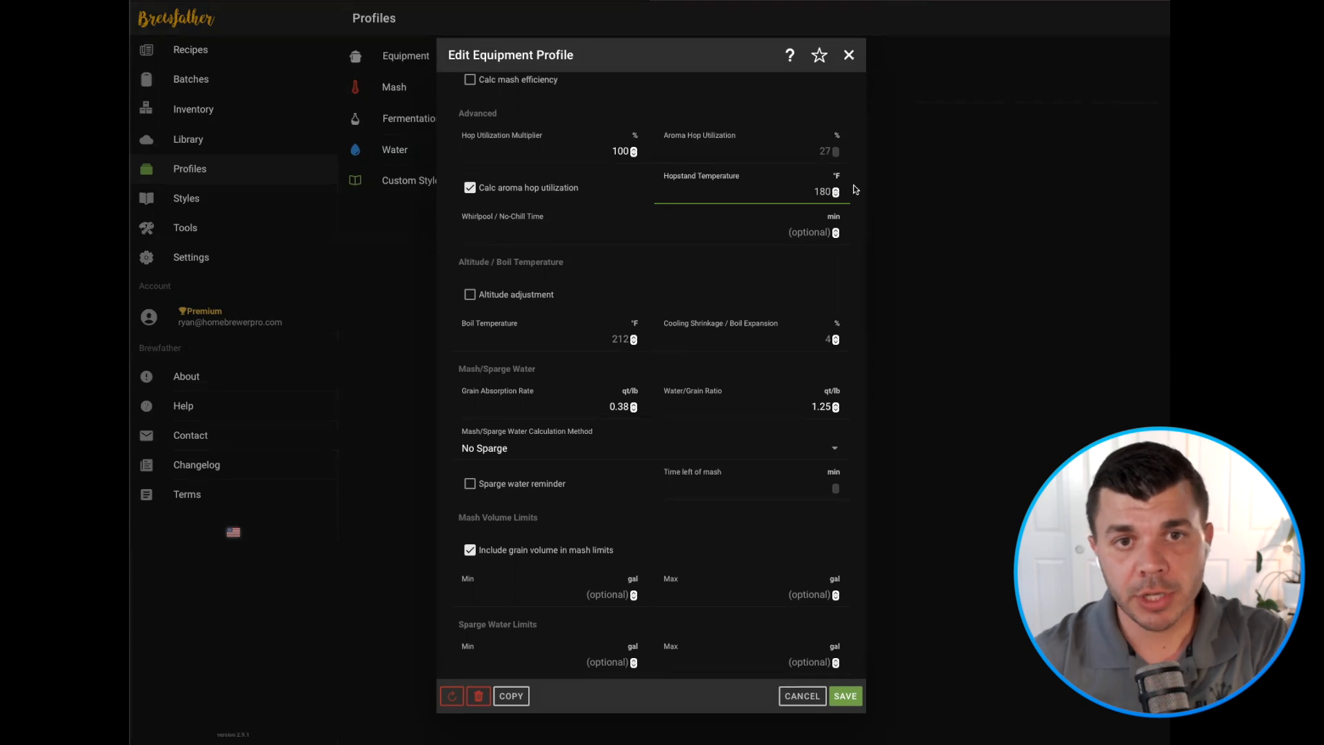
Review the profile's hop utilization, boil temperature and mash/sparge water settings, and check the Mash/Sparge Water Calculation Method options
{"action": "scroll", "coordinate": [855, 188], "scroll_direction": "down", "scroll_amount": 1}
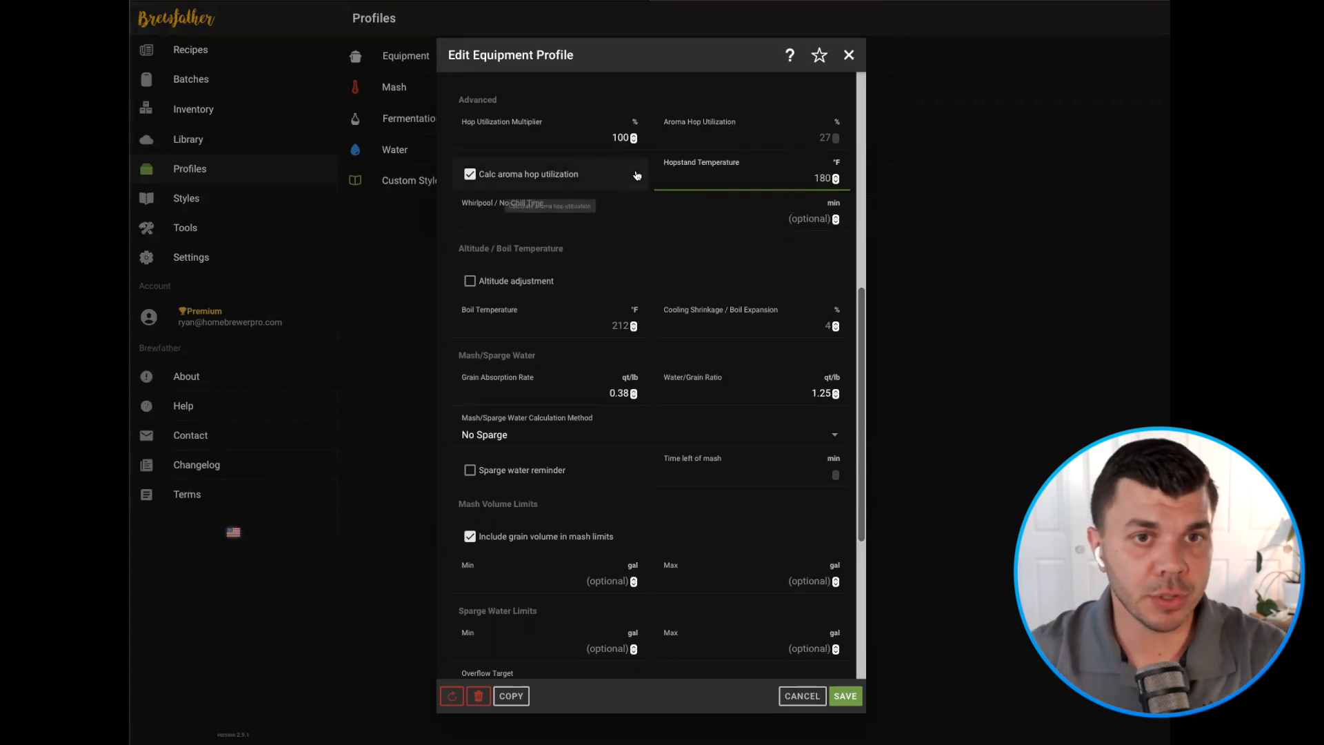
{"action": "scroll", "coordinate": [648, 181], "scroll_direction": "down", "scroll_amount": 1}
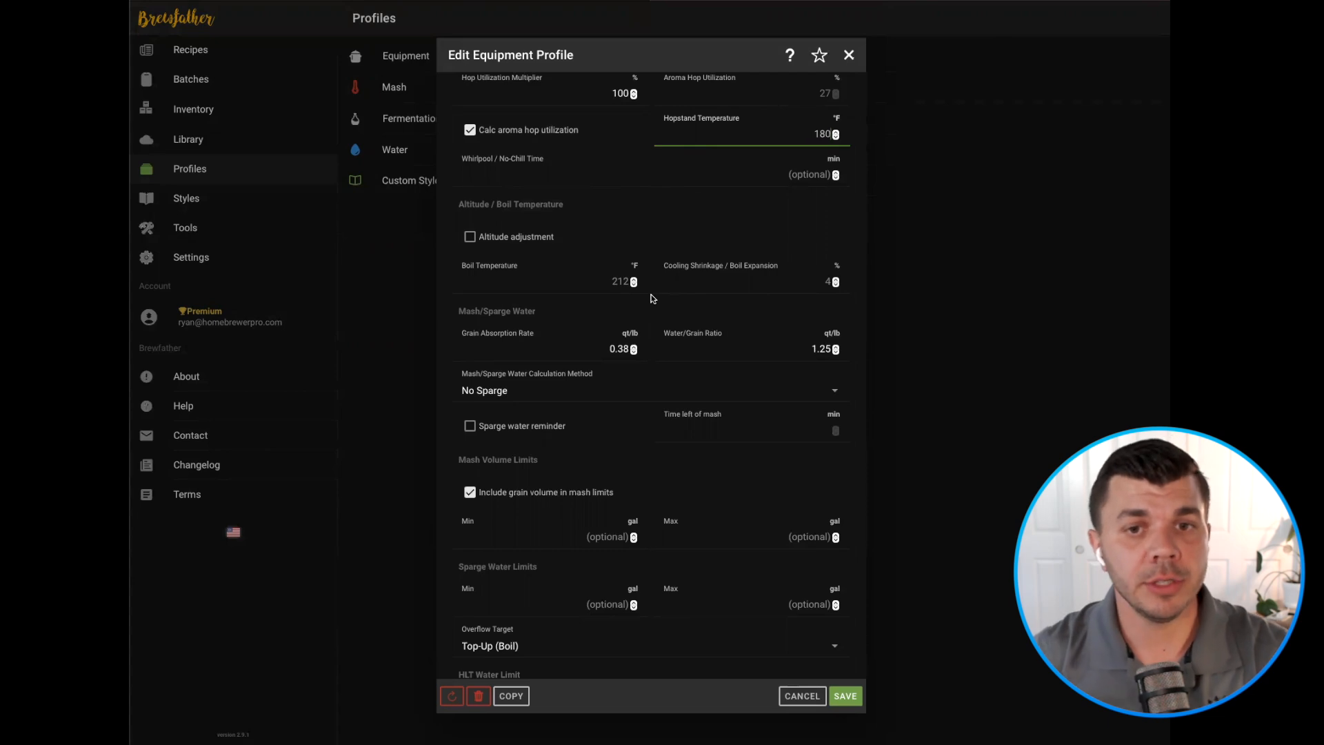
{"action": "scroll", "coordinate": [653, 298], "scroll_direction": "down", "scroll_amount": 1}
{"action": "scroll", "coordinate": [652, 307], "scroll_direction": "down", "scroll_amount": 1}
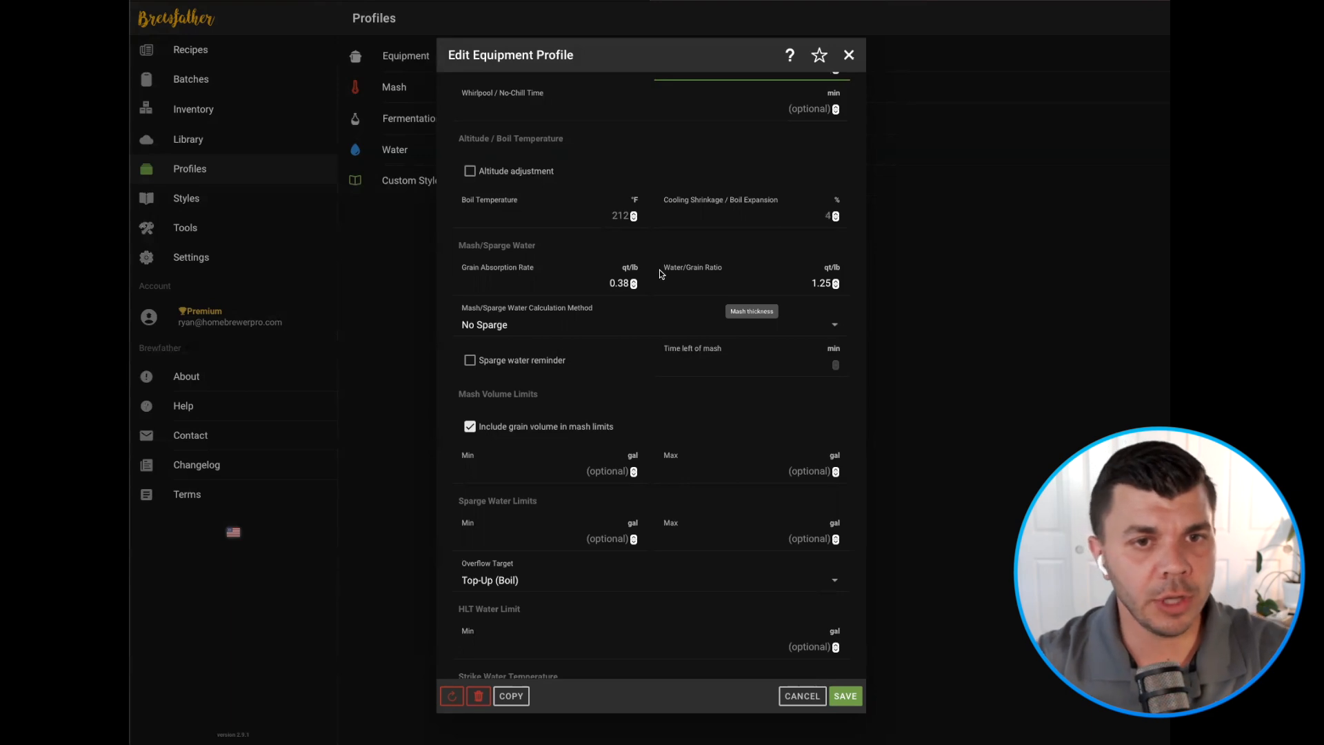
{"action": "scroll", "coordinate": [660, 276], "scroll_direction": "down", "scroll_amount": 1}
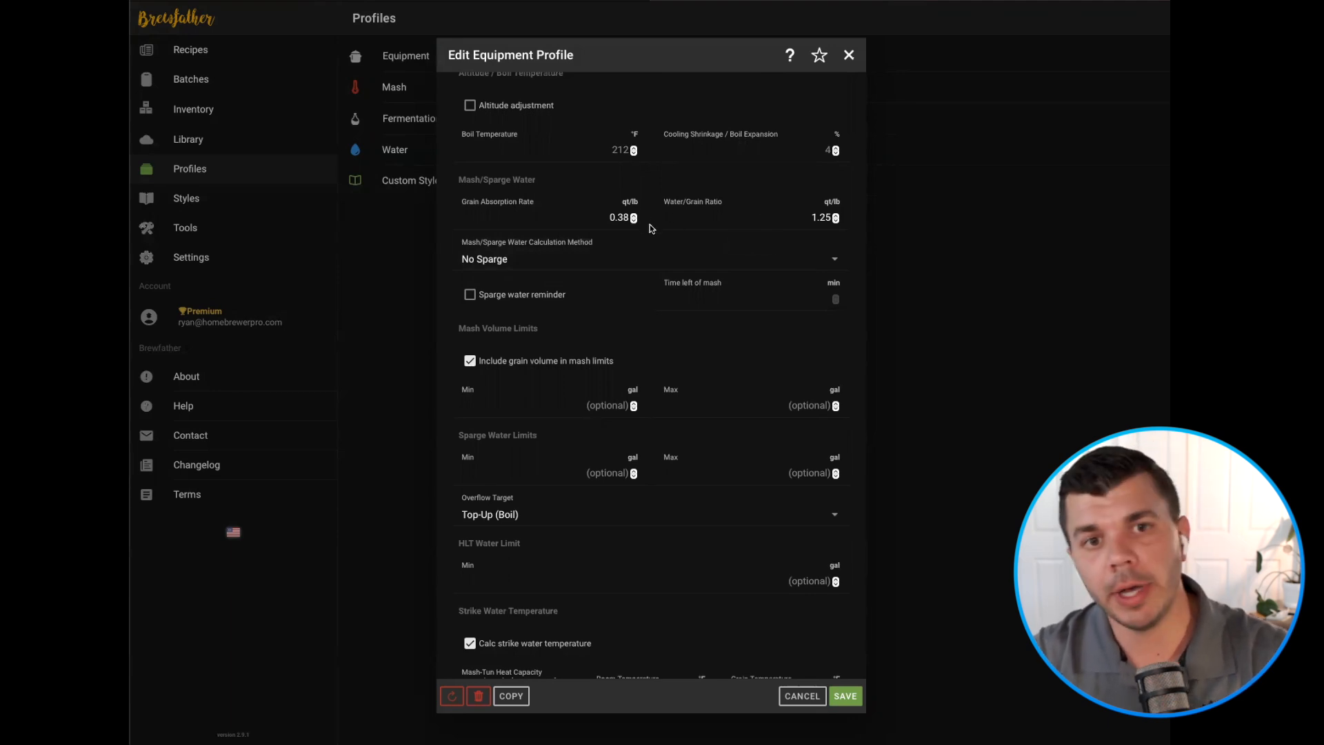
{"action": "scroll", "coordinate": [650, 225], "scroll_direction": "down", "scroll_amount": 1}
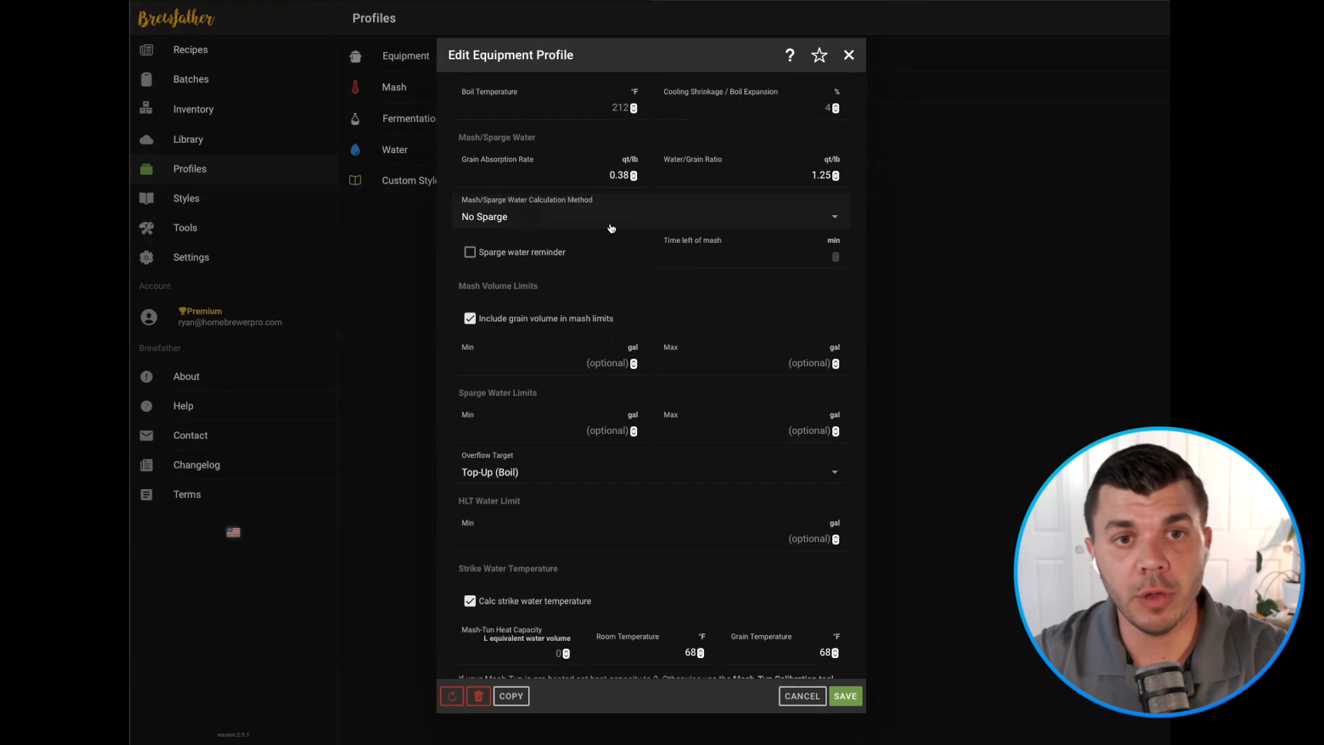
{"action": "scroll", "coordinate": [650, 238], "scroll_direction": "down", "scroll_amount": 1}
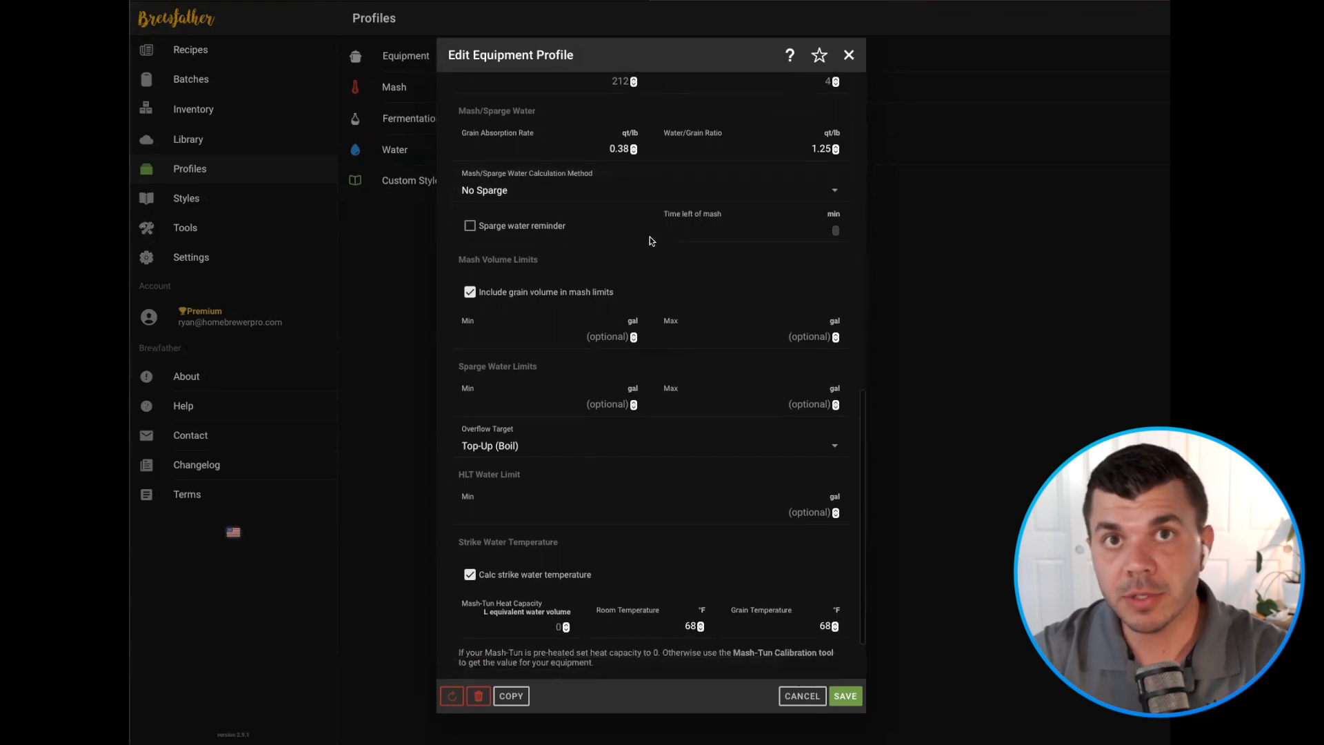
{"action": "left_click", "coordinate": [643, 190]}
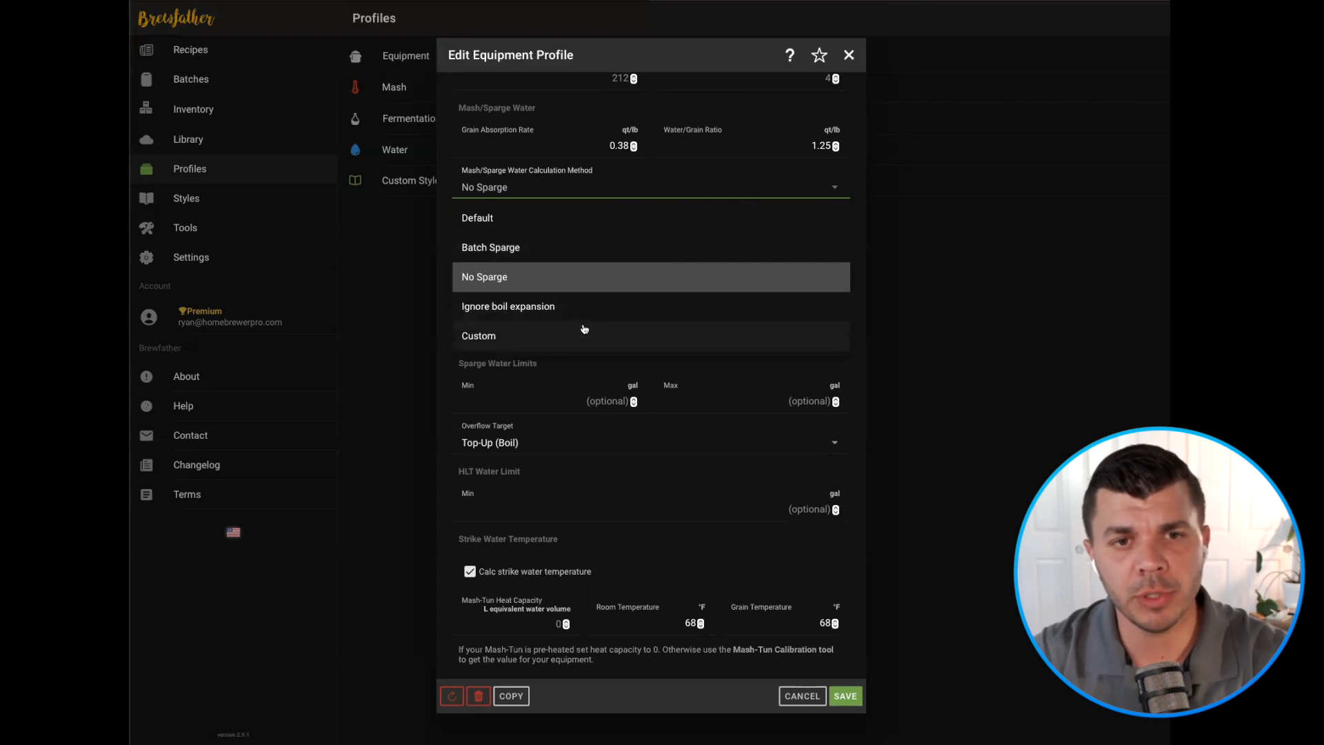
{"action": "left_click", "coordinate": [636, 187]}
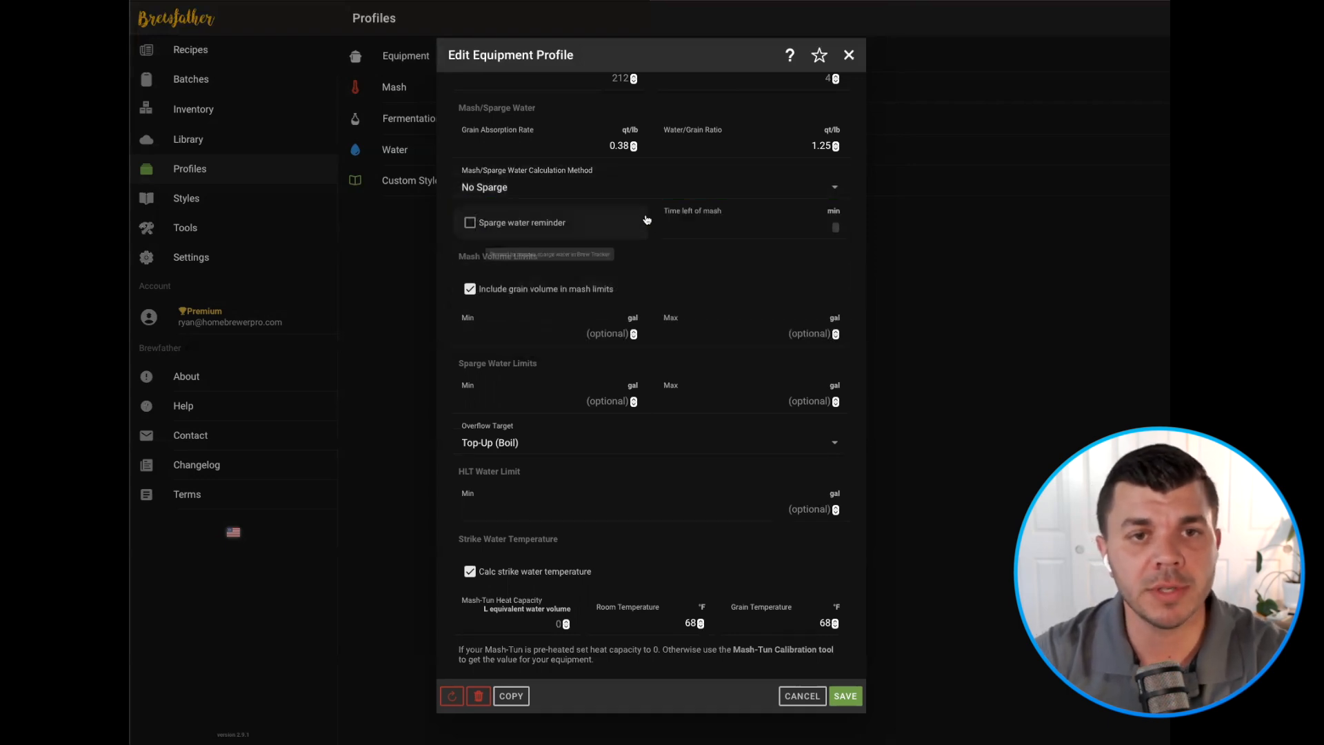
Review the mash volume, sparge water and strike water temperature settings, and check the Overflow Target options
{"action": "scroll", "coordinate": [653, 220], "scroll_direction": "down", "scroll_amount": 1}
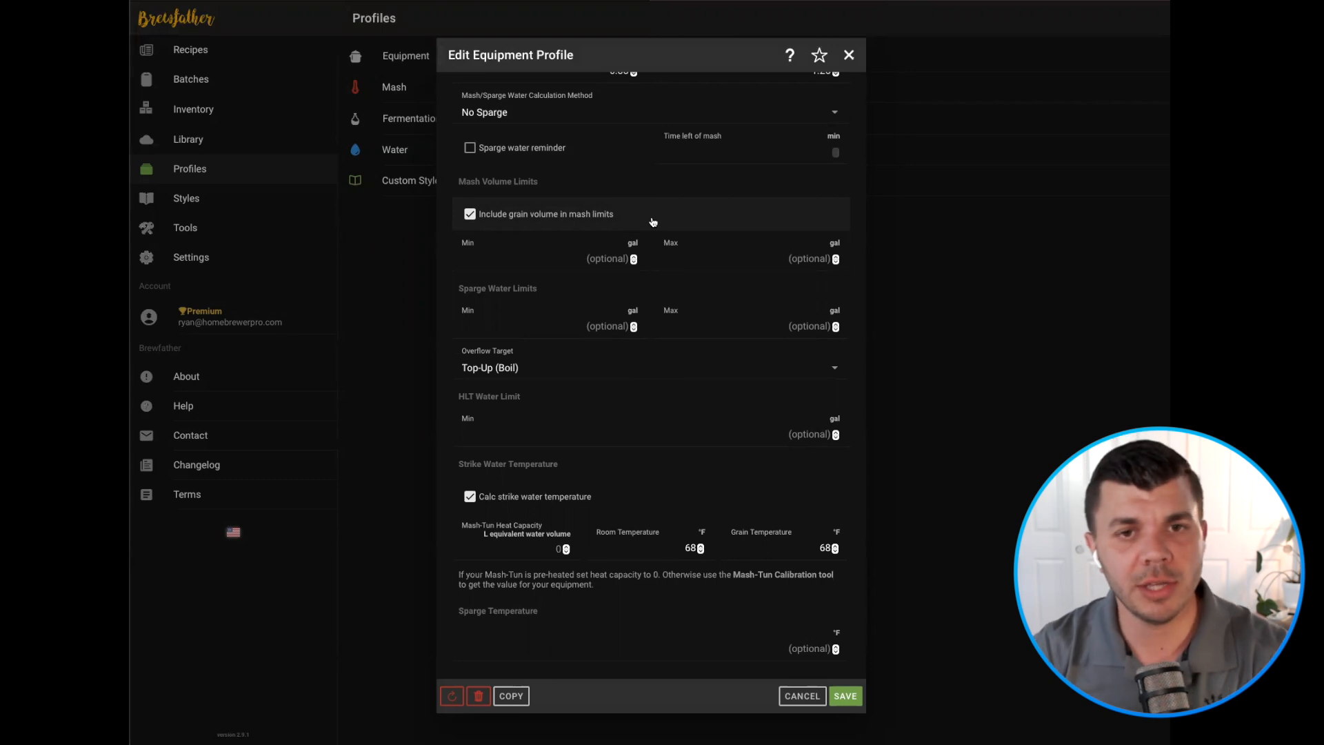
{"action": "scroll", "coordinate": [649, 256], "scroll_direction": "down", "scroll_amount": 1}
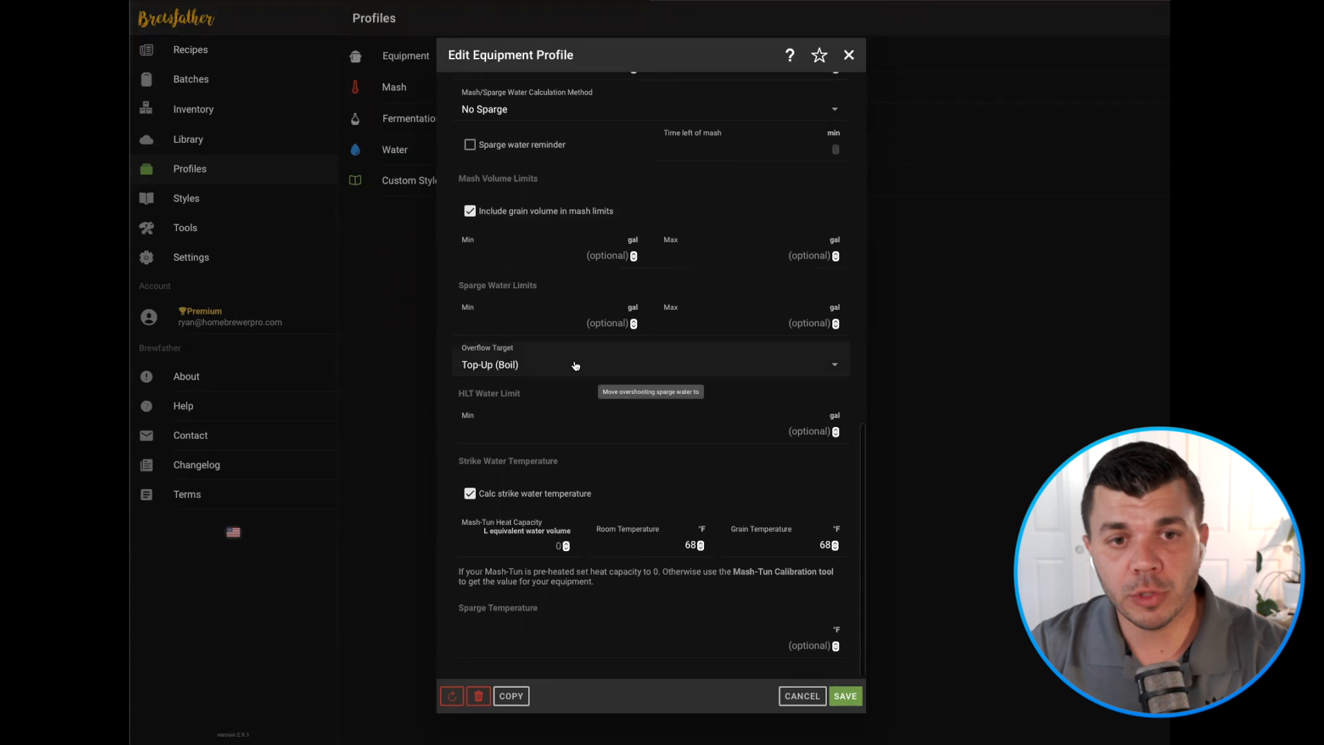
{"action": "left_click", "coordinate": [607, 370]}
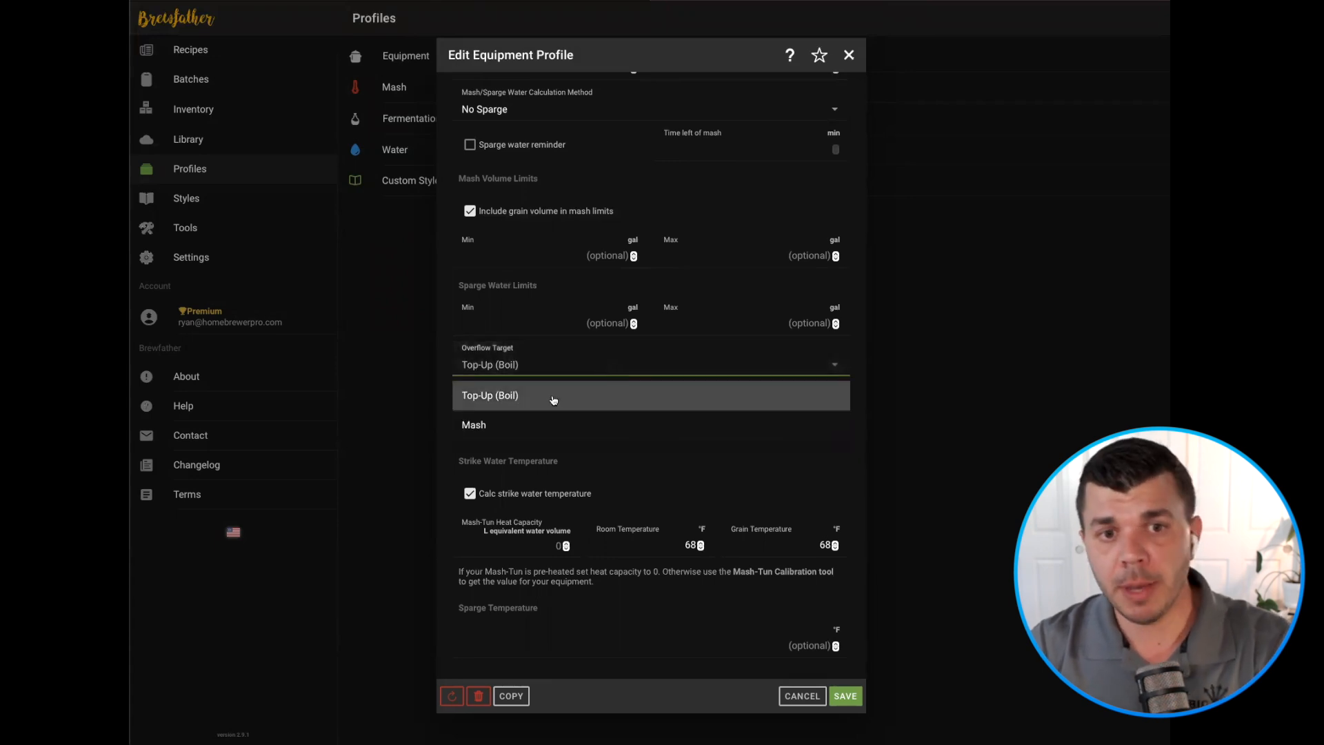
{"action": "left_click", "coordinate": [450, 353]}
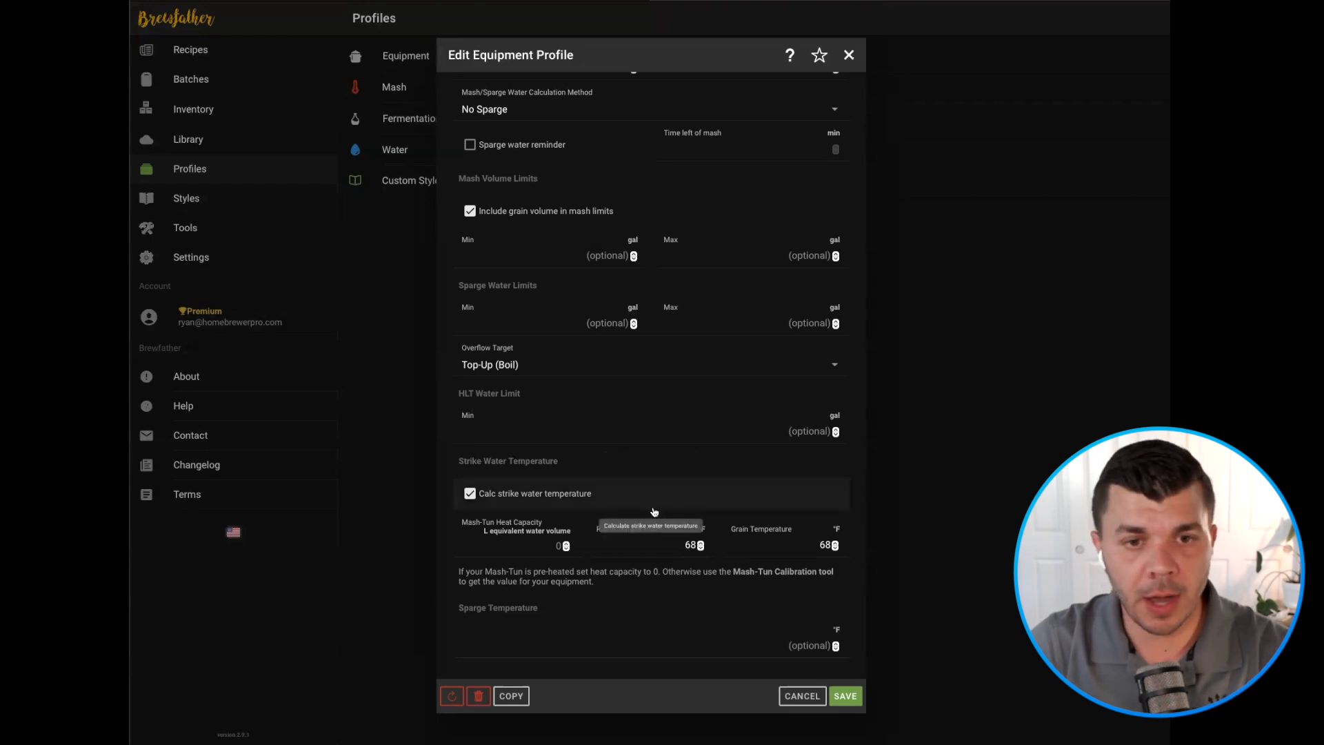
{"action": "scroll", "coordinate": [448, 497], "scroll_direction": "down", "scroll_amount": 1}
{"action": "scroll", "coordinate": [448, 496], "scroll_direction": "up", "scroll_amount": 1}
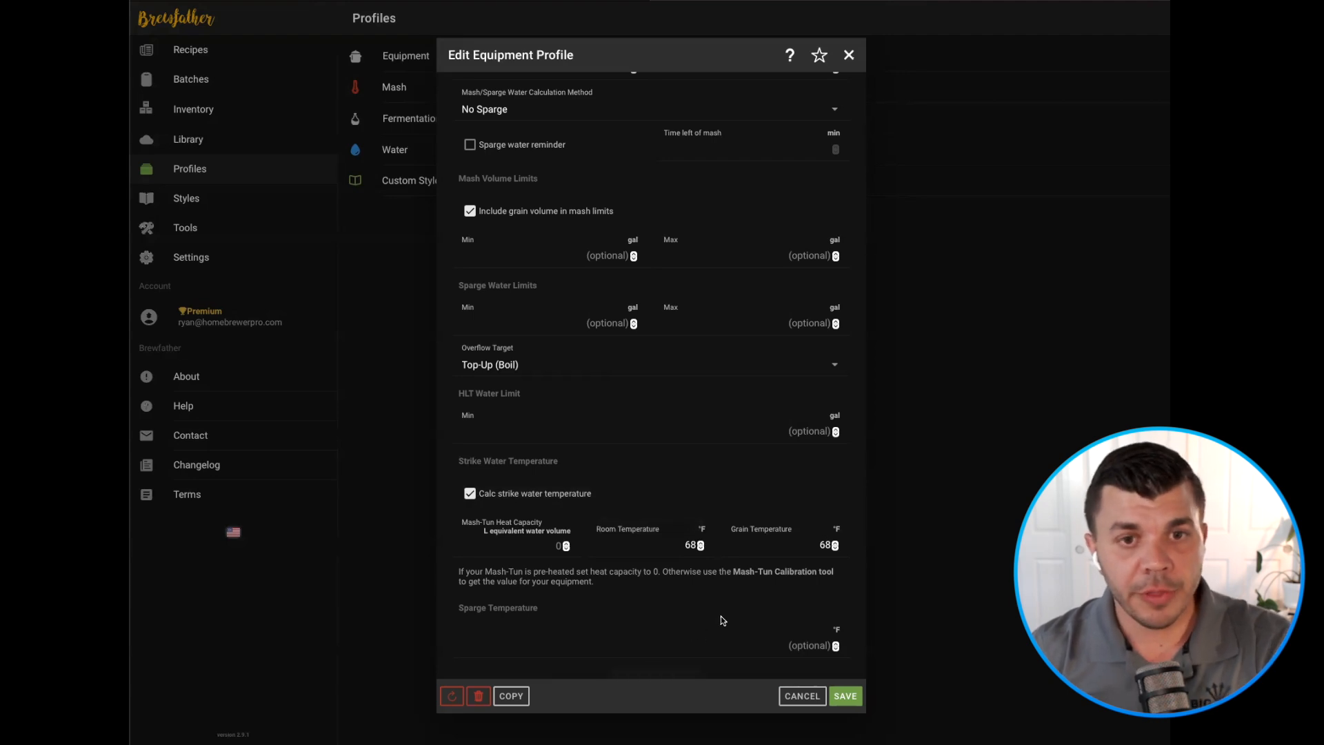
{"action": "scroll", "coordinate": [720, 621], "scroll_direction": "up", "scroll_amount": 10}
{"action": "scroll", "coordinate": [720, 621], "scroll_direction": "up", "scroll_amount": 2}
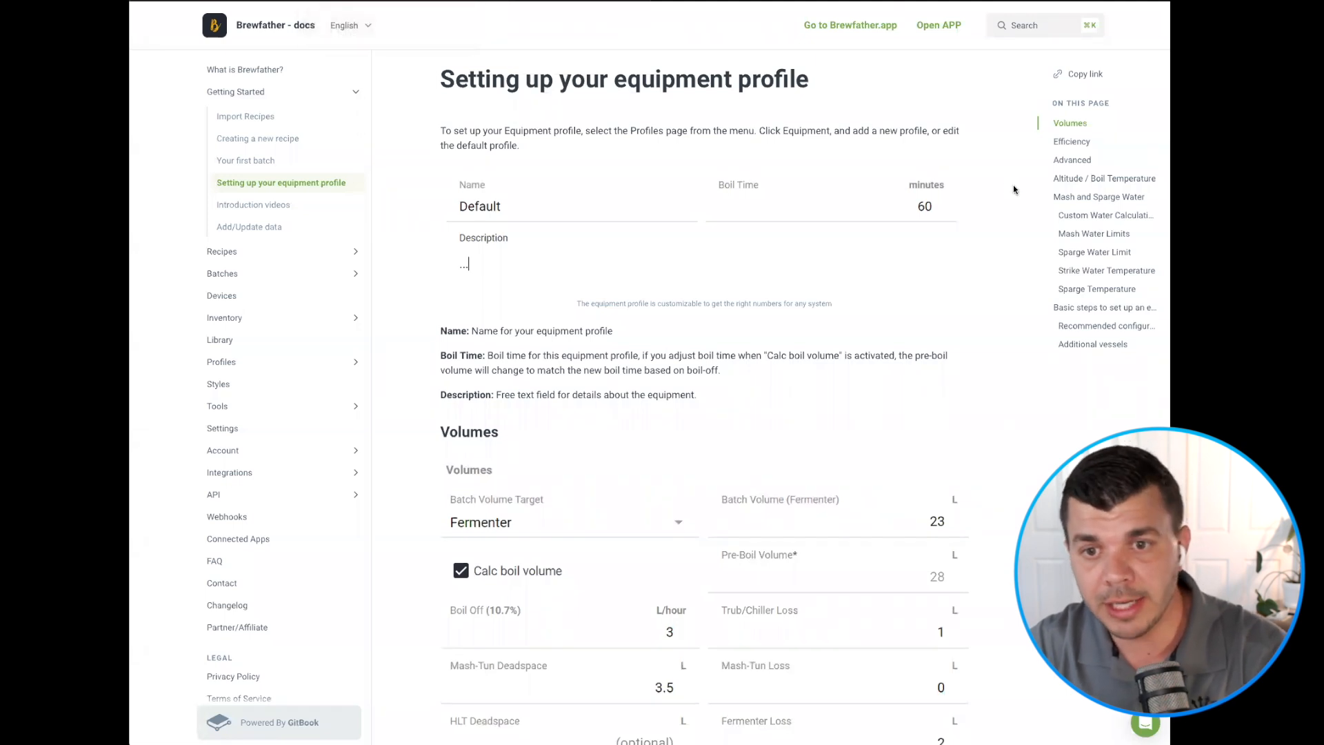
Switch to the Brewfather docs page on setting up an equipment profile and read the volume definitions, highlighting the Mash-Tun Deadspace description
{"action": "scroll", "coordinate": [1021, 181], "scroll_direction": "down", "scroll_amount": 6}
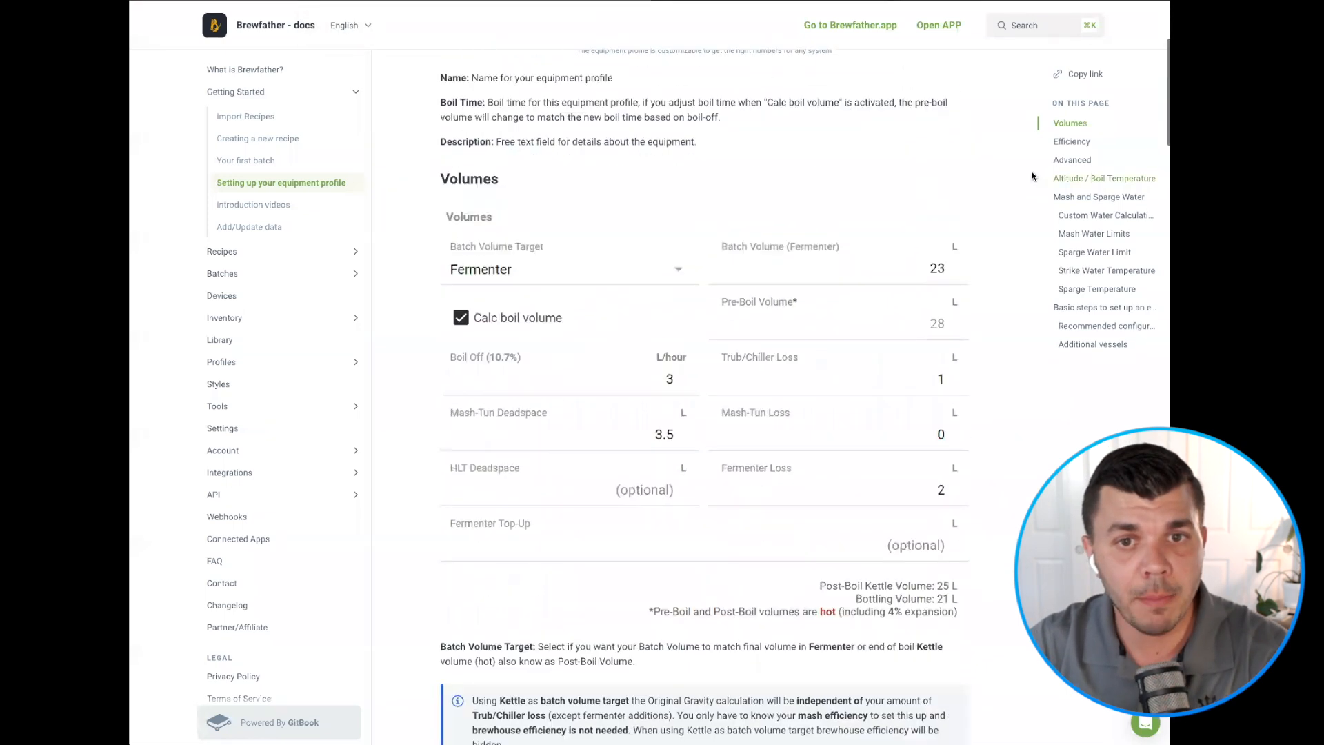
{"action": "scroll", "coordinate": [1027, 178], "scroll_direction": "down", "scroll_amount": 5}
{"action": "scroll", "coordinate": [445, 287], "scroll_direction": "down", "scroll_amount": 2}
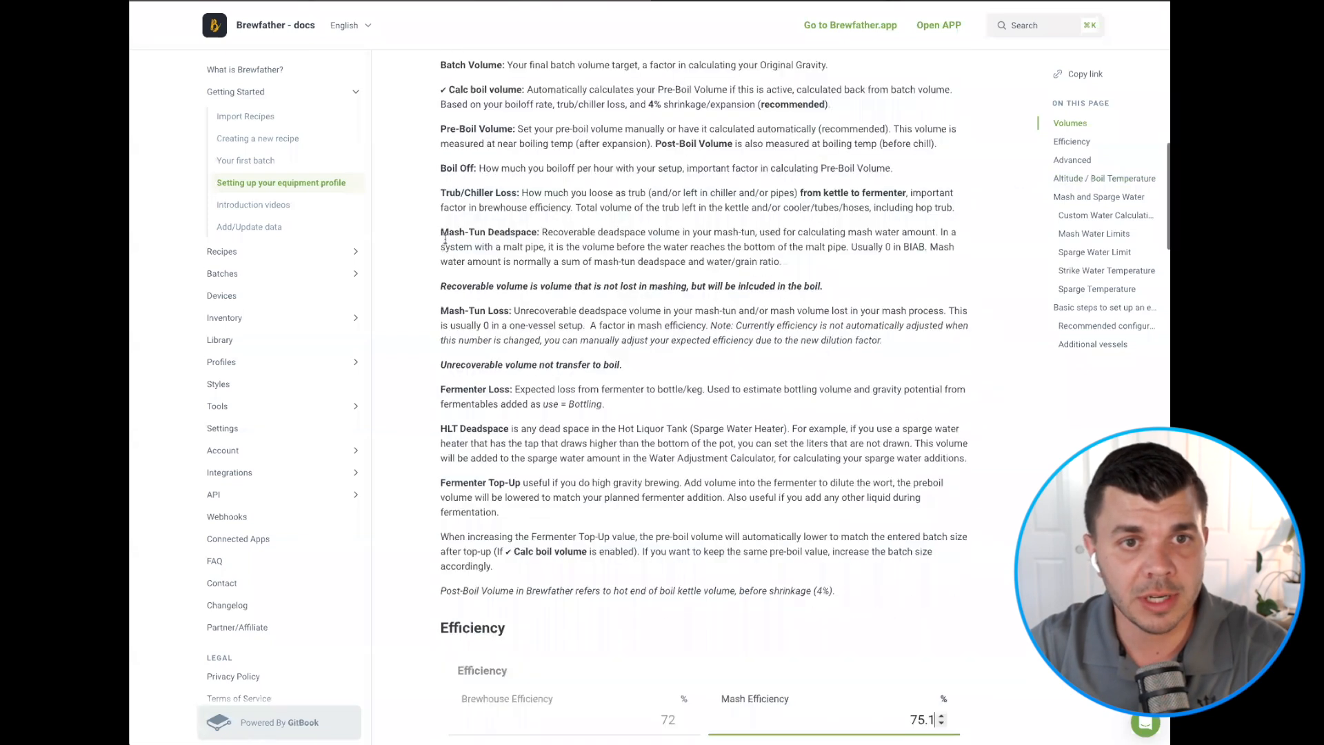
{"action": "left_click_drag", "start_coordinate": [441, 232], "coordinate": [838, 271]}
{"action": "left_click", "coordinate": [855, 271]}
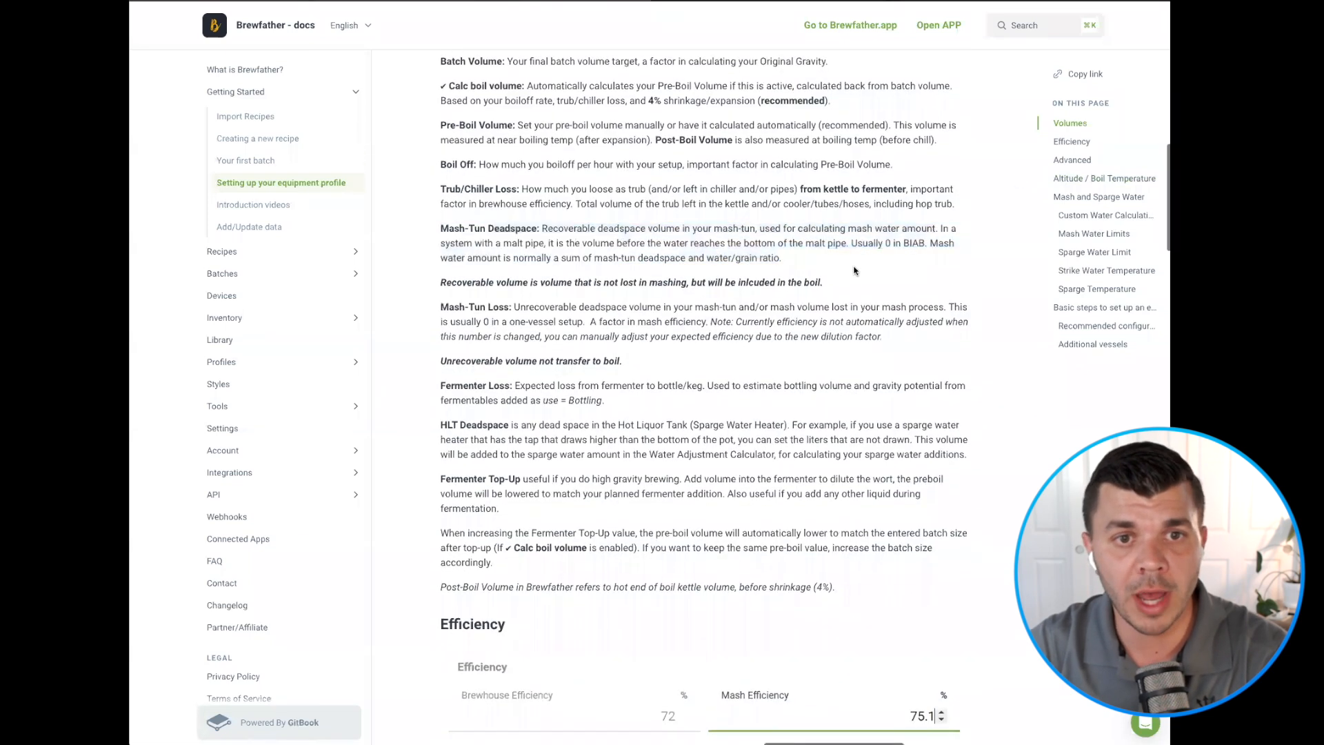
{"action": "scroll", "coordinate": [907, 274], "scroll_direction": "down", "scroll_amount": 1}
Skim the rest of the docs page, from hop utilization and boil temperature through the mash, sparge and strike water sections
{"action": "scroll", "coordinate": [906, 273], "scroll_direction": "down", "scroll_amount": 12}
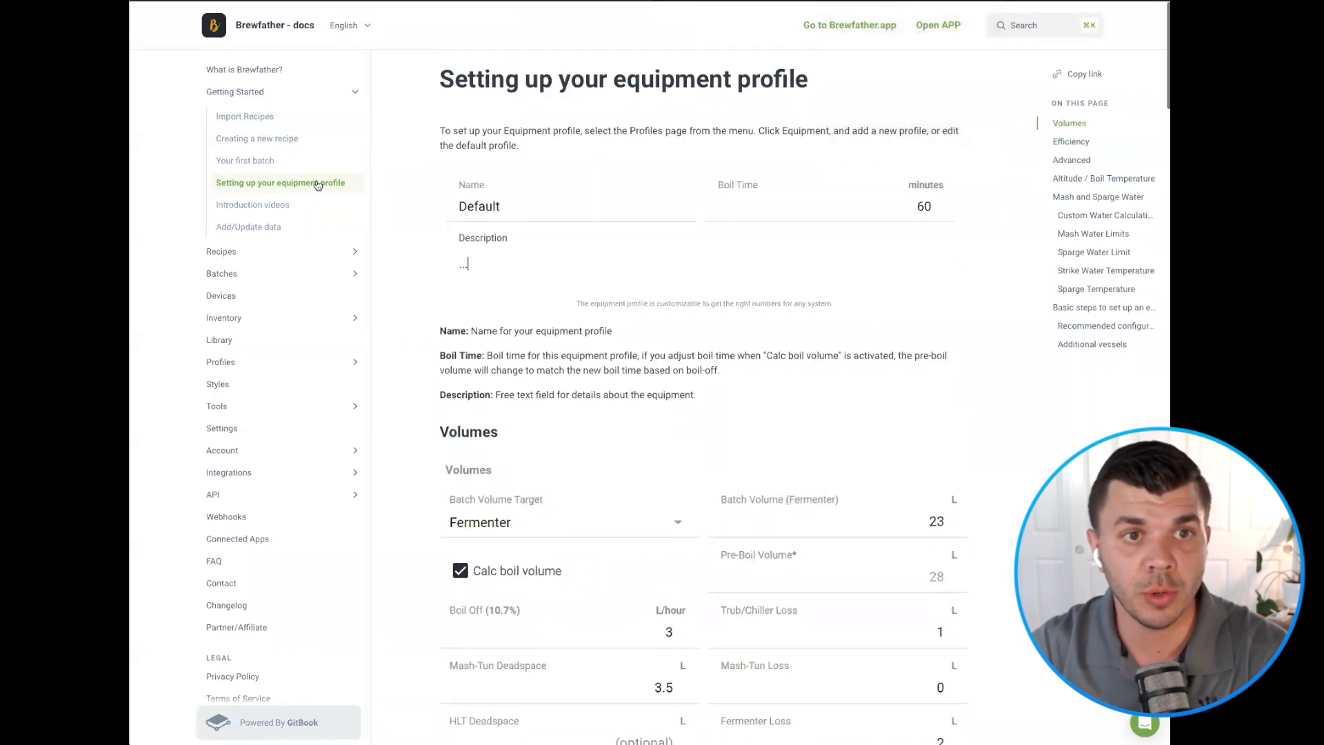
{"action": "scroll", "coordinate": [717, 217], "scroll_direction": "down", "scroll_amount": 15}
{"action": "scroll", "coordinate": [713, 221], "scroll_direction": "down", "scroll_amount": 15}
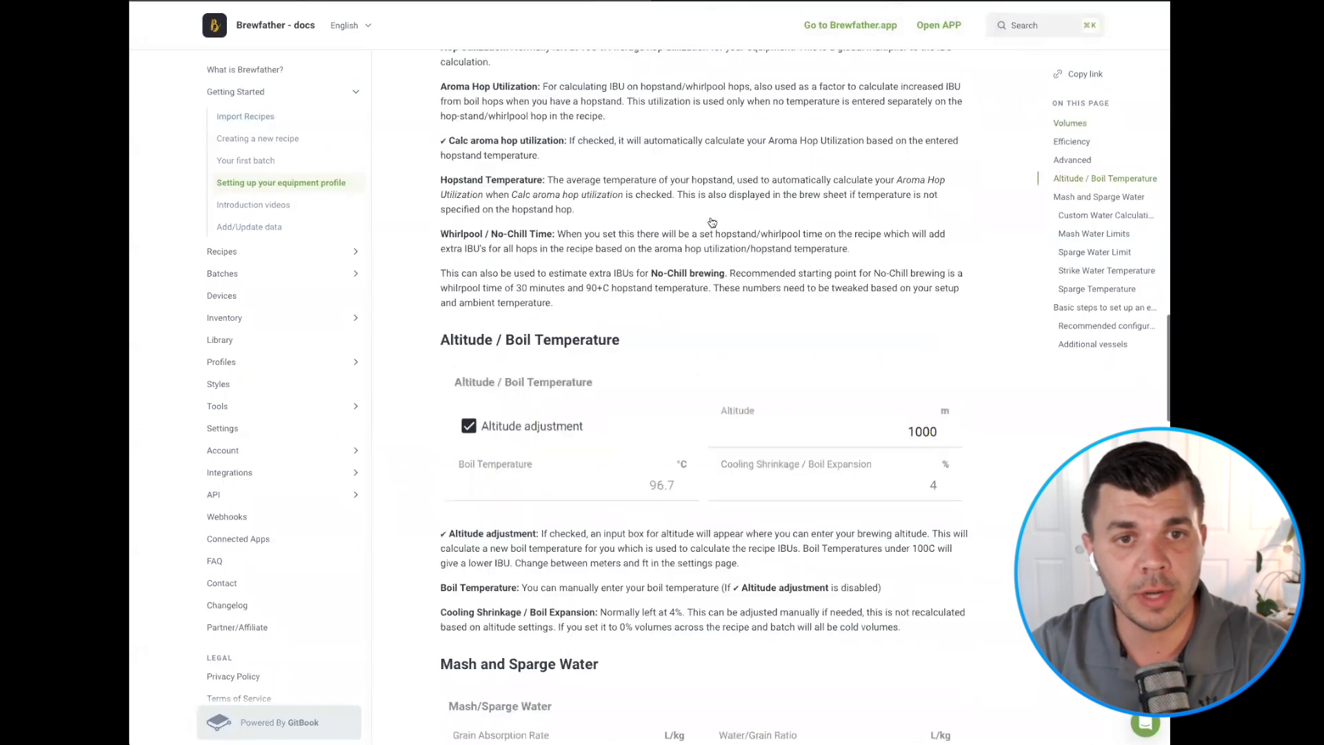
{"action": "scroll", "coordinate": [712, 221], "scroll_direction": "up", "scroll_amount": 3}
{"action": "scroll", "coordinate": [712, 222], "scroll_direction": "down", "scroll_amount": 20}
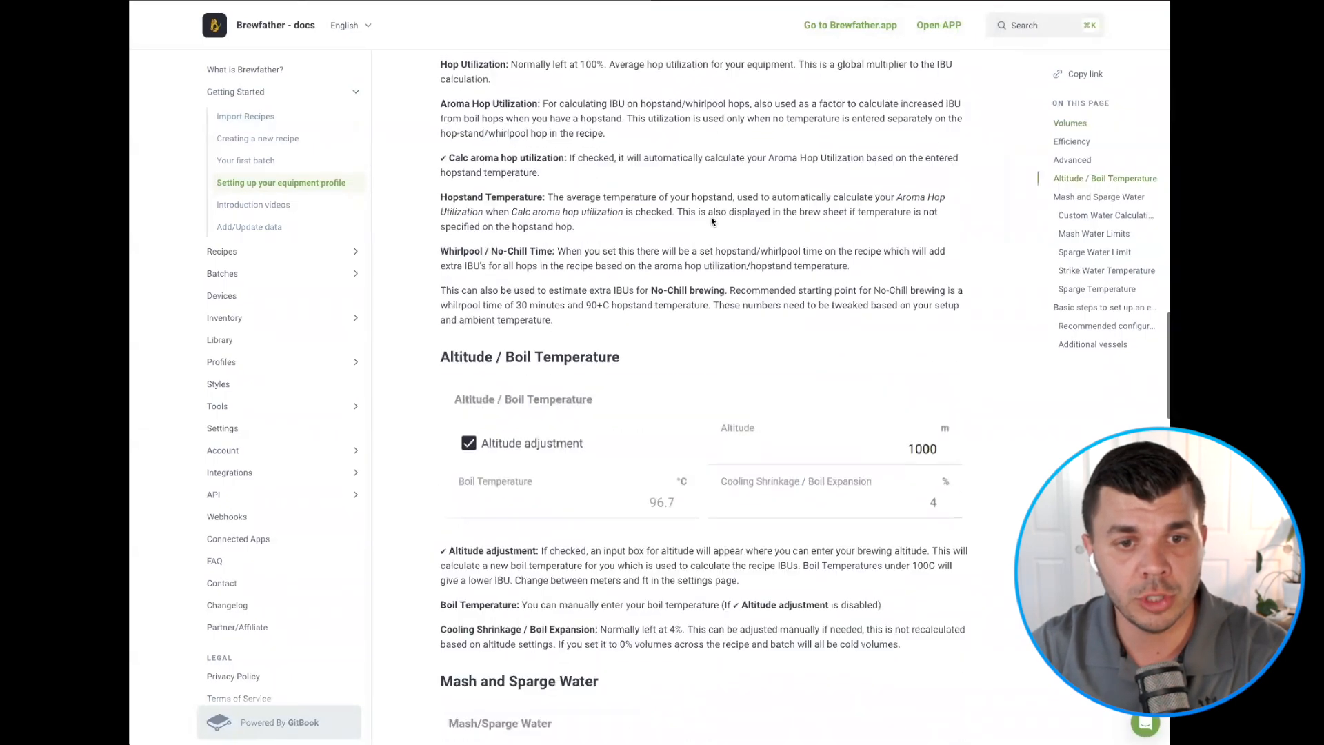
{"action": "scroll", "coordinate": [711, 218], "scroll_direction": "down", "scroll_amount": 2}
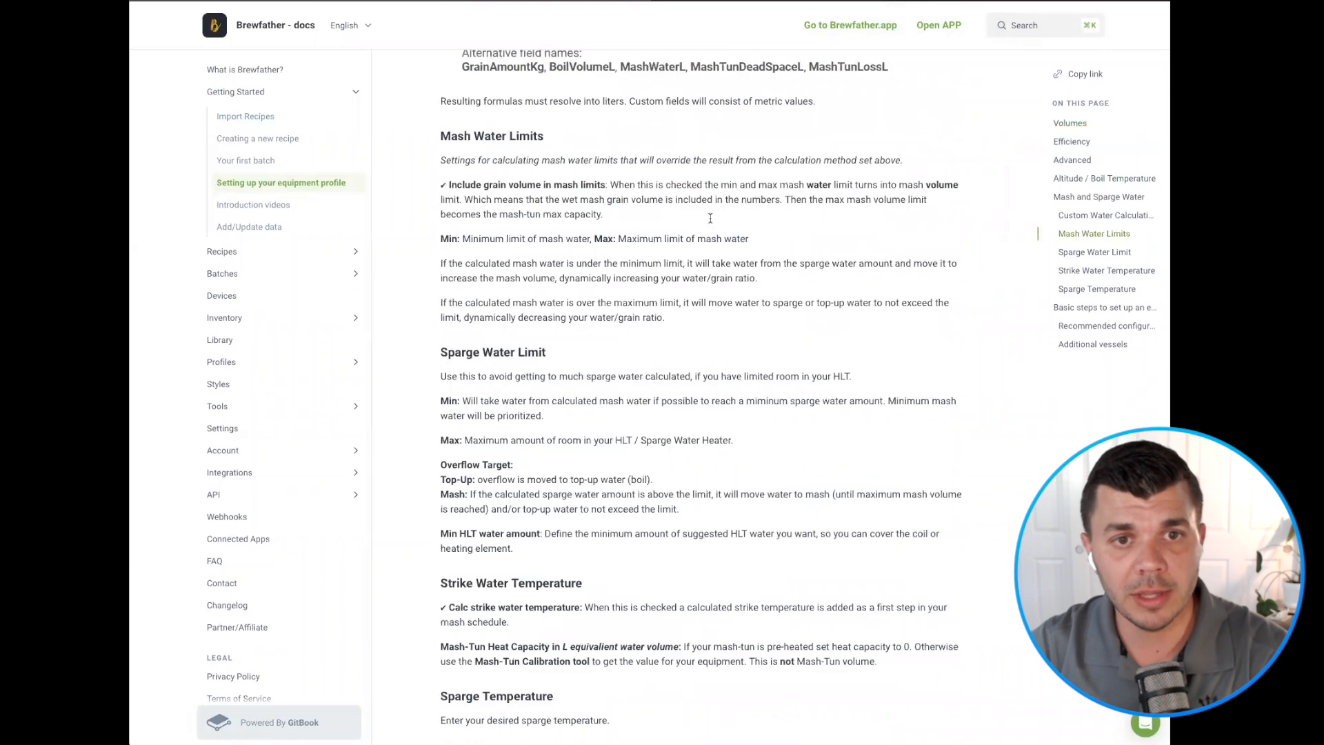
{"action": "scroll", "coordinate": [710, 219], "scroll_direction": "down", "scroll_amount": 10}
{"action": "scroll", "coordinate": [711, 223], "scroll_direction": "up", "scroll_amount": 2}
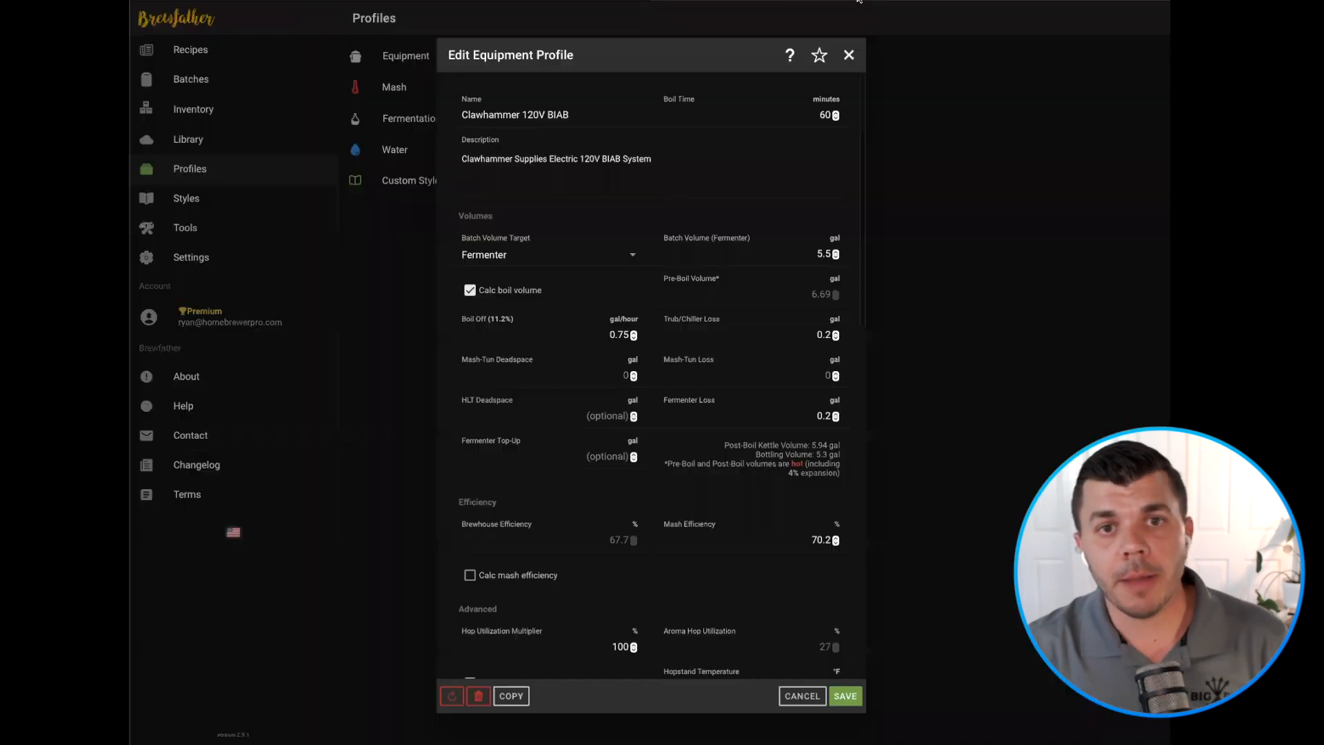
Return to Brewfather, save the Clawhammer 120V BIAB profile, and view the CHS BIAB profile before closing it
{"action": "left_click", "coordinate": [847, 696]}
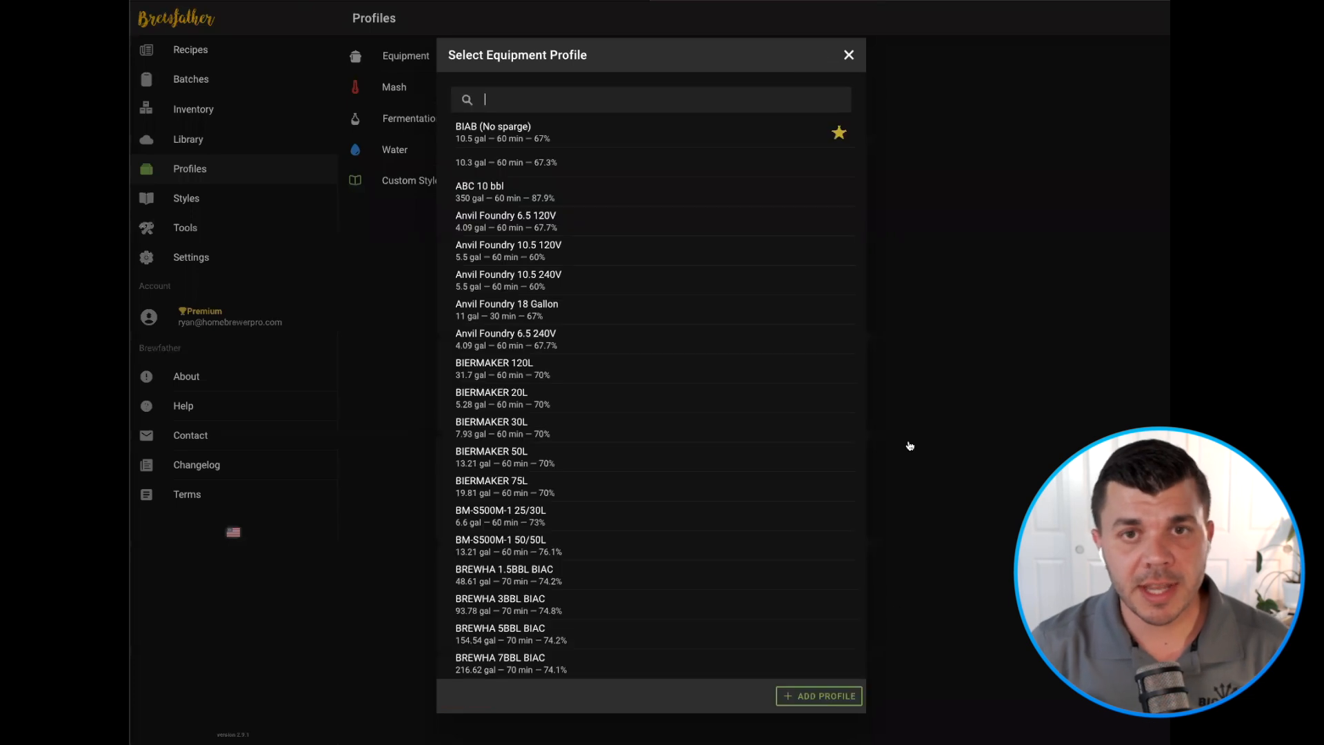
{"action": "scroll", "coordinate": [596, 466], "scroll_direction": "down", "scroll_amount": 15}
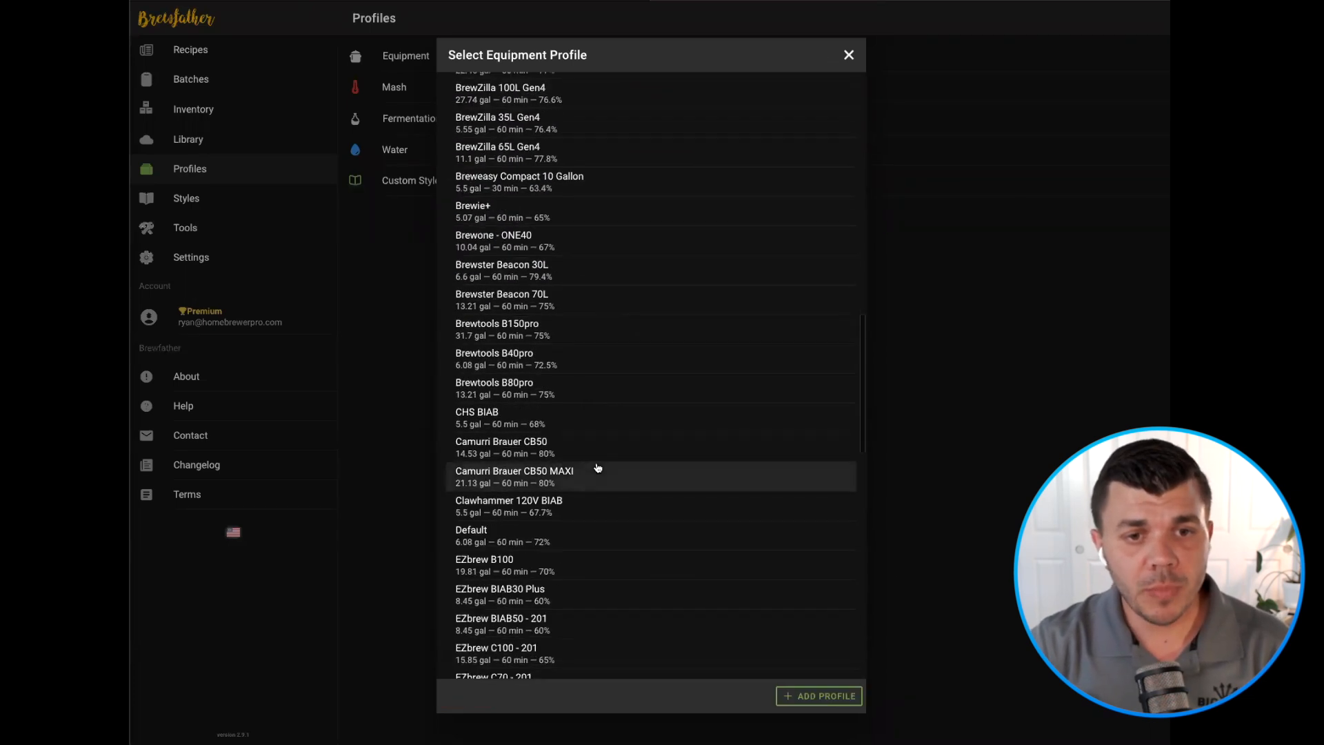
{"action": "left_click", "coordinate": [540, 417]}
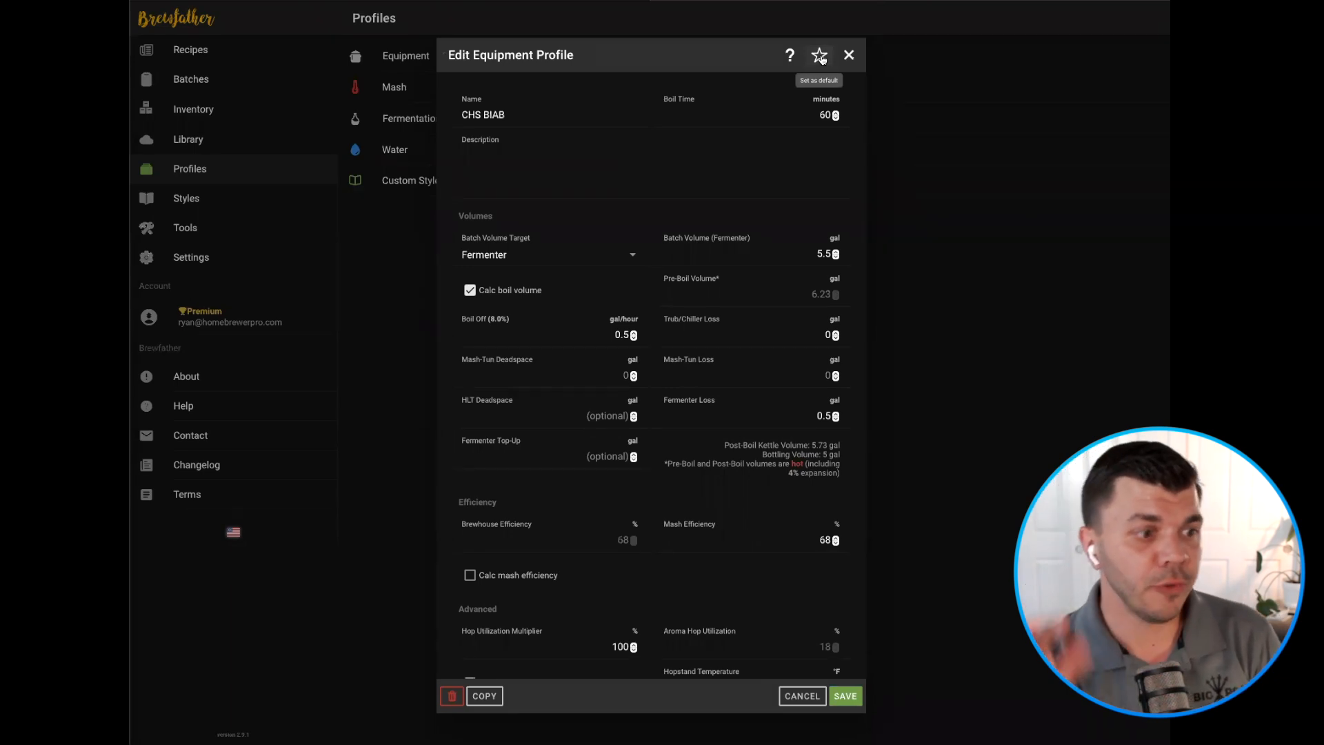
{"action": "left_click", "coordinate": [849, 54]}
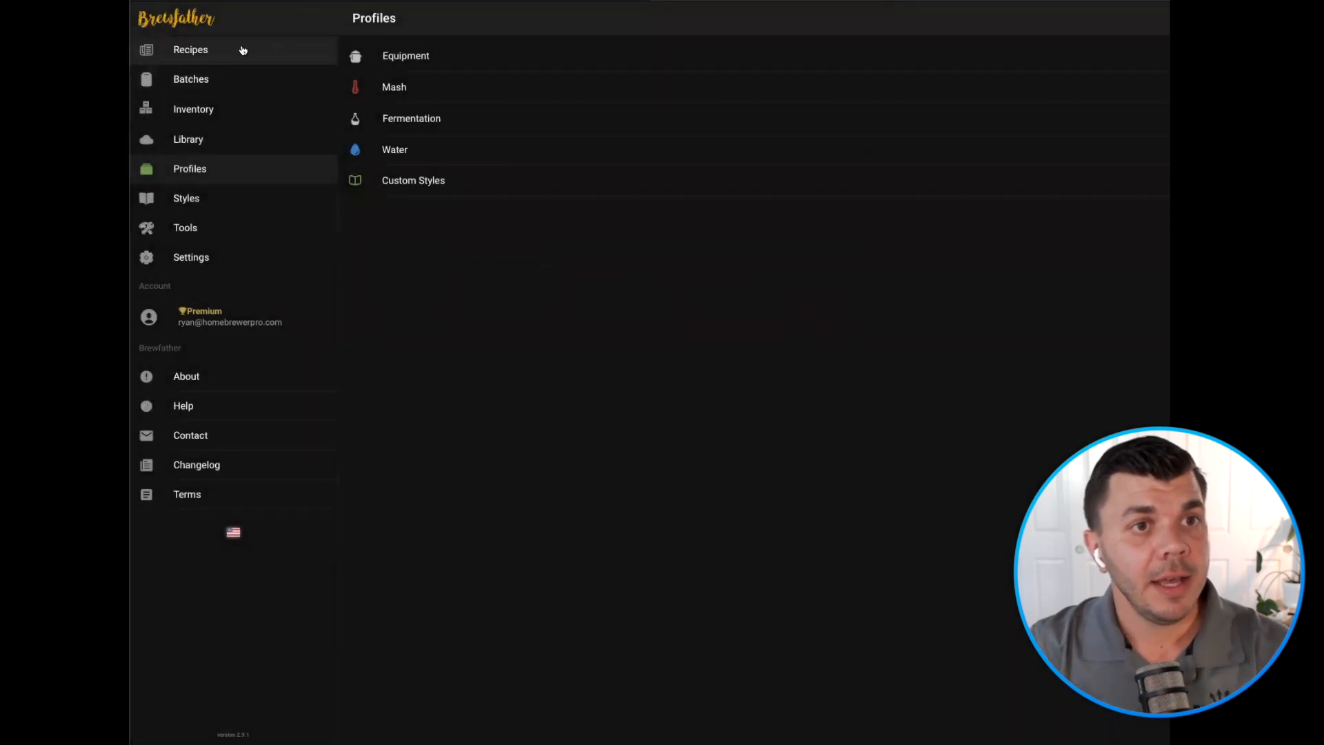
Create a new recipe and assign the CHS BIAB equipment profile to it
{"action": "left_click", "coordinate": [190, 50]}
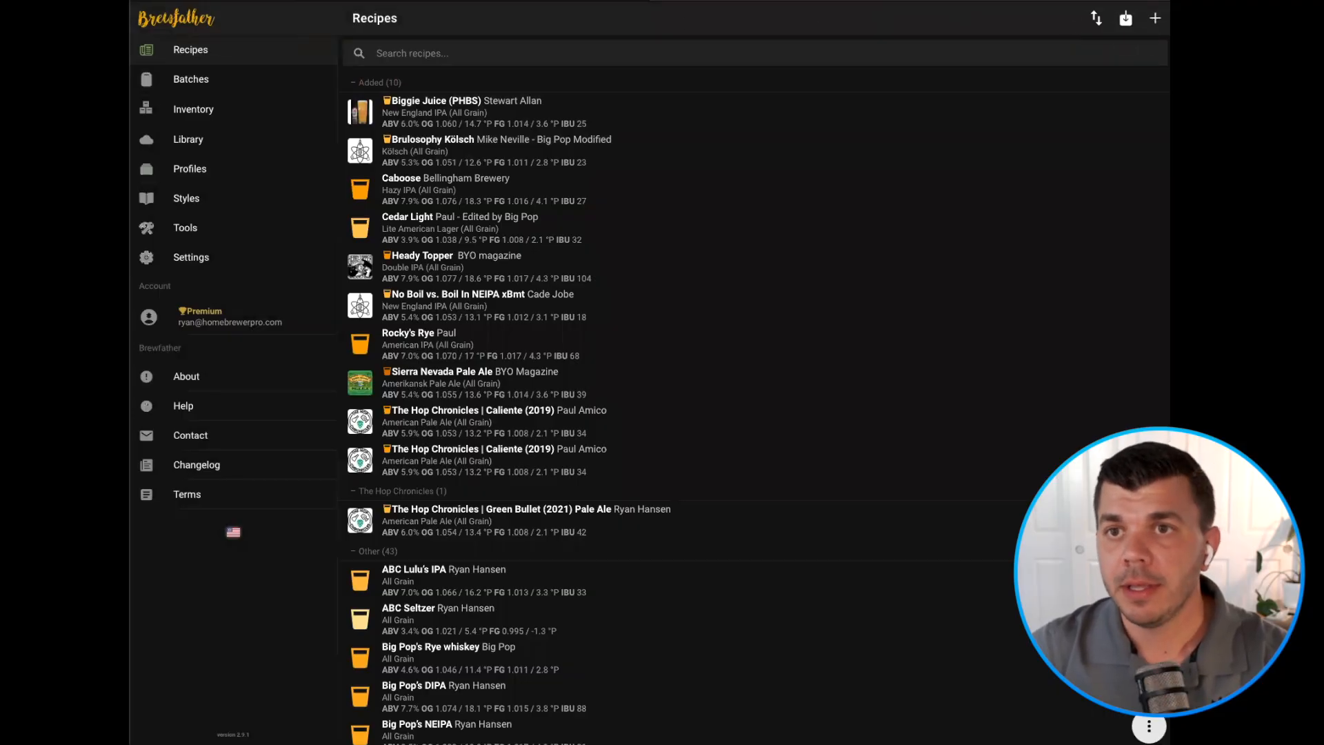
{"action": "left_click", "coordinate": [1156, 20]}
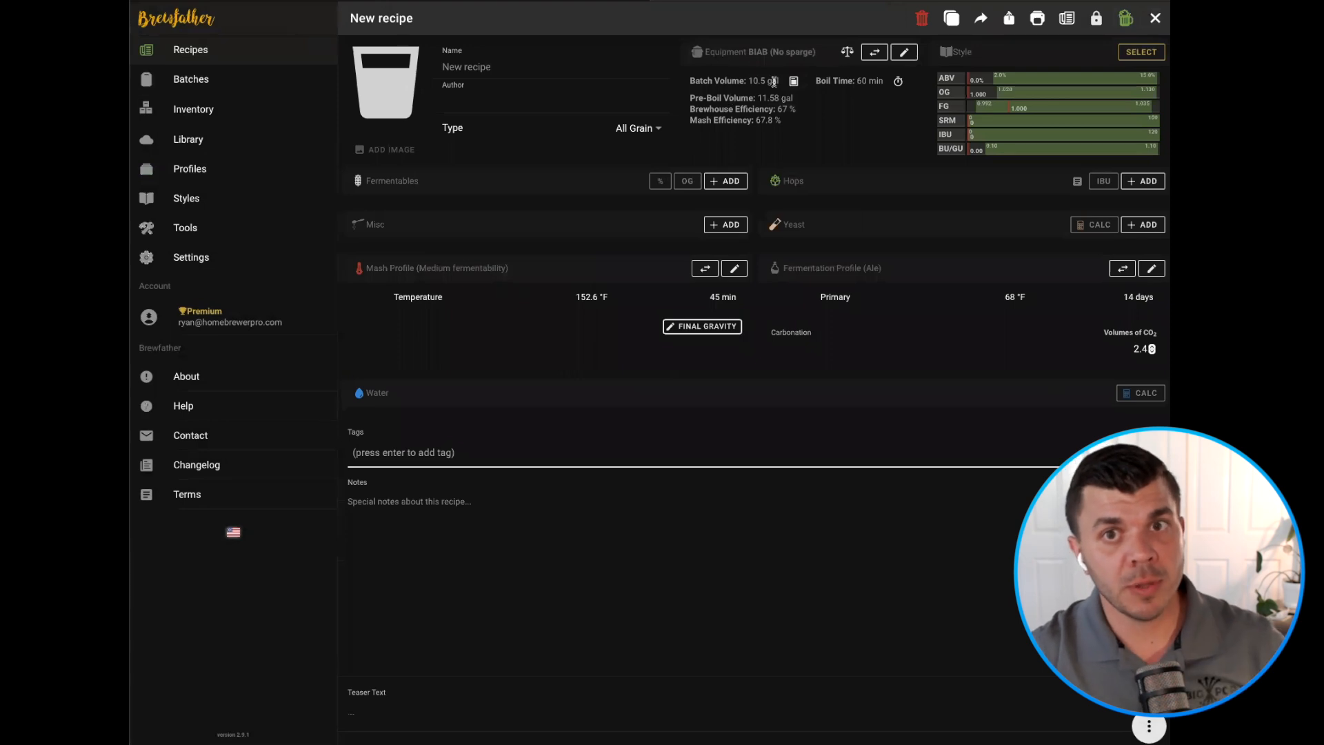
{"action": "left_click", "coordinate": [875, 53]}
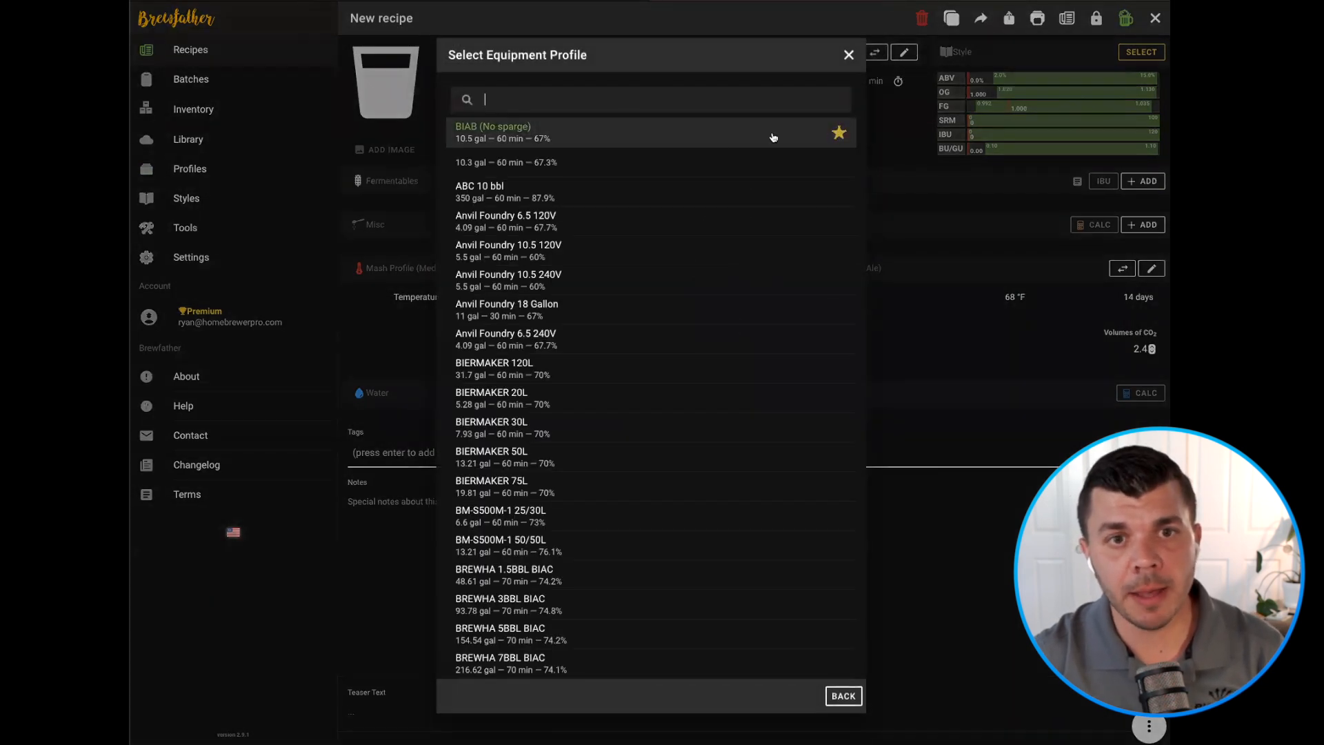
{"action": "scroll", "coordinate": [631, 345], "scroll_direction": "down", "scroll_amount": 10}
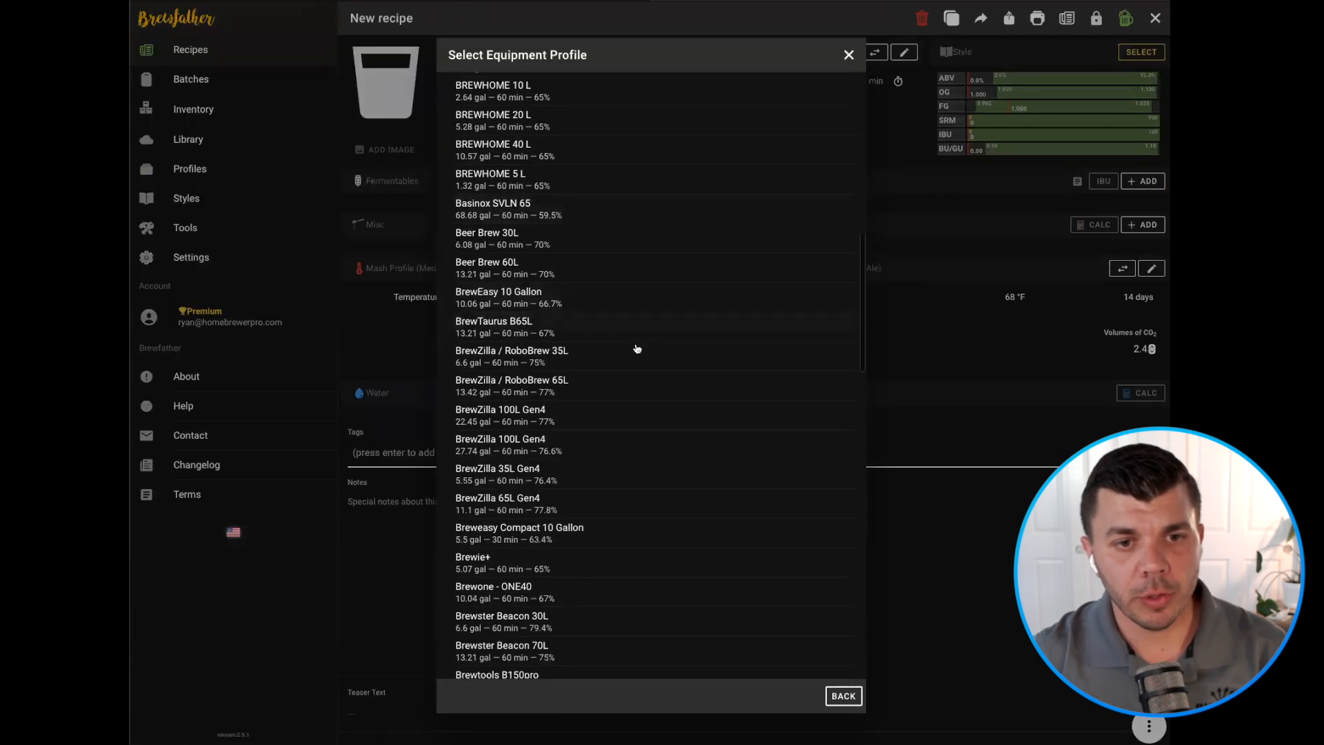
{"action": "scroll", "coordinate": [637, 348], "scroll_direction": "down", "scroll_amount": 8}
{"action": "left_click", "coordinate": [532, 231]}
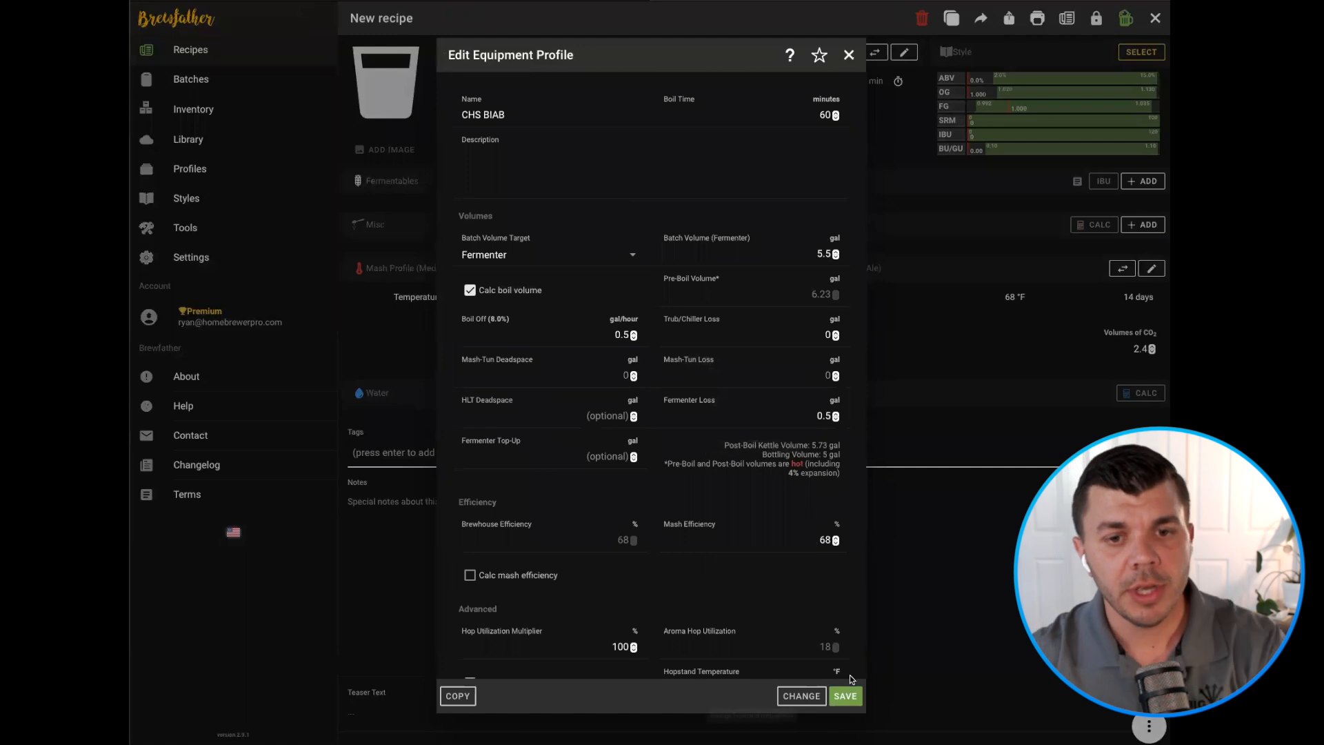
{"action": "left_click", "coordinate": [847, 698]}
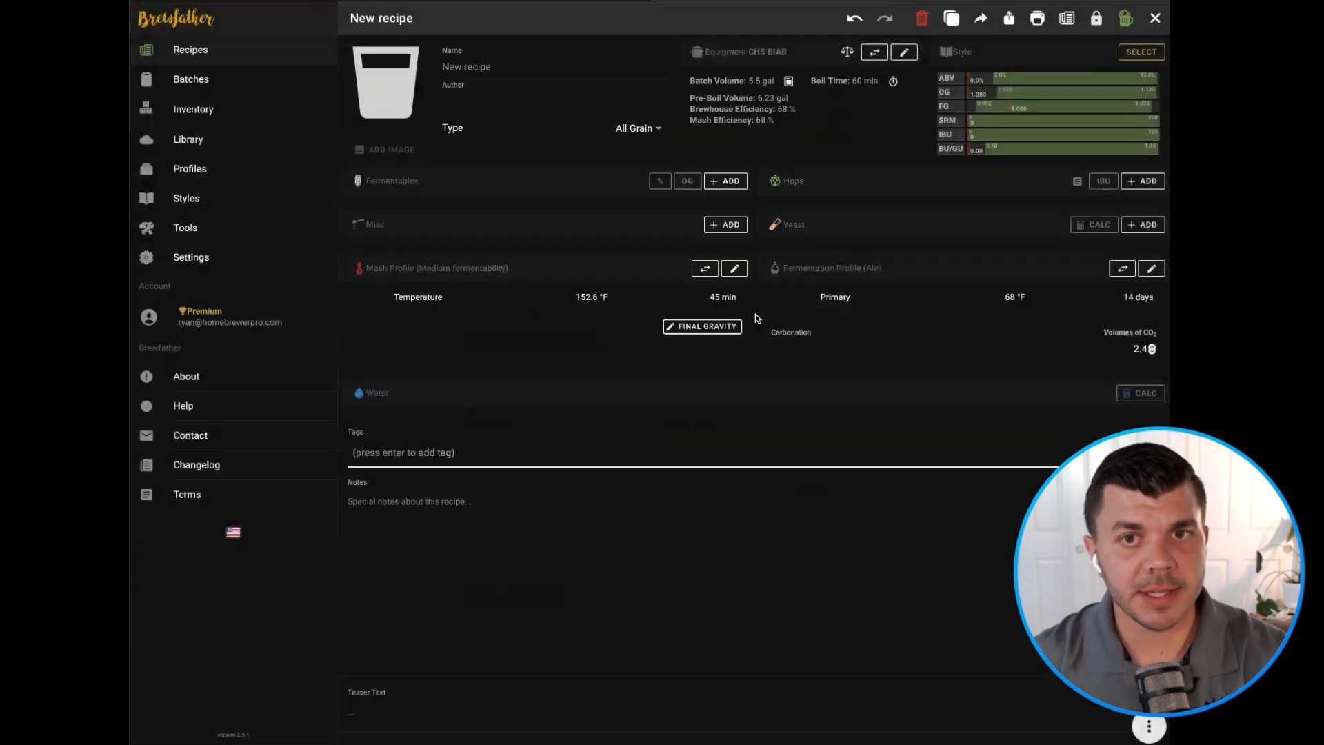
Name the new recipe "Brulosophy Vienna Lager" and enter "Brulosophy" as its author
{"action": "left_click", "coordinate": [487, 66]}
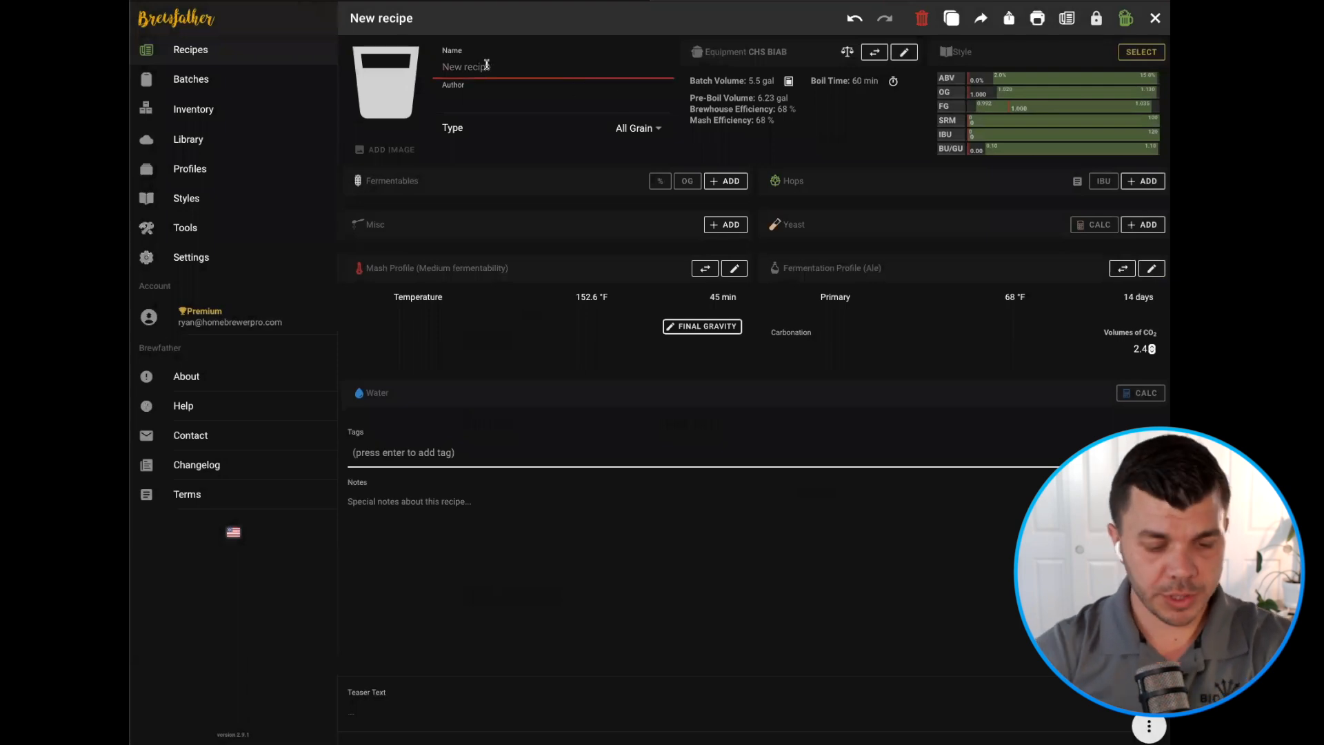
{"action": "type", "text": "Brul"}
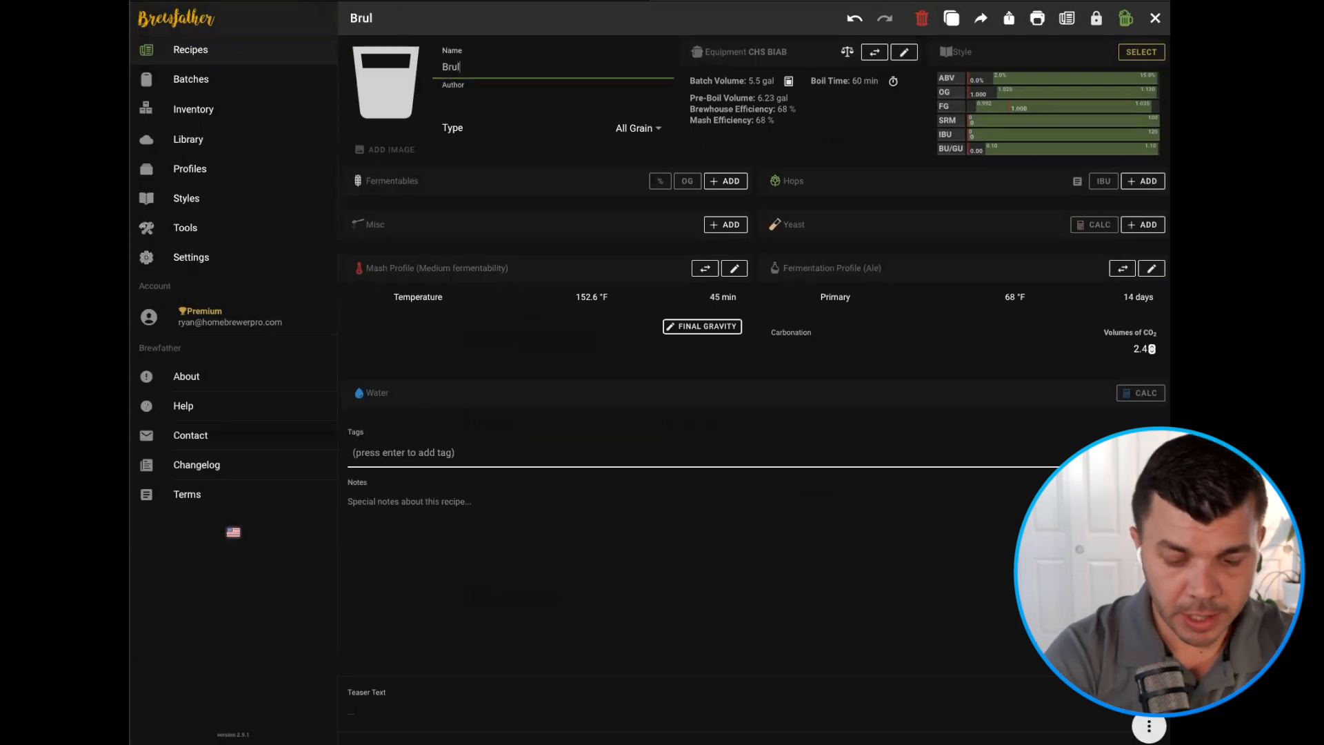
{"action": "type", "text": "osophy"}
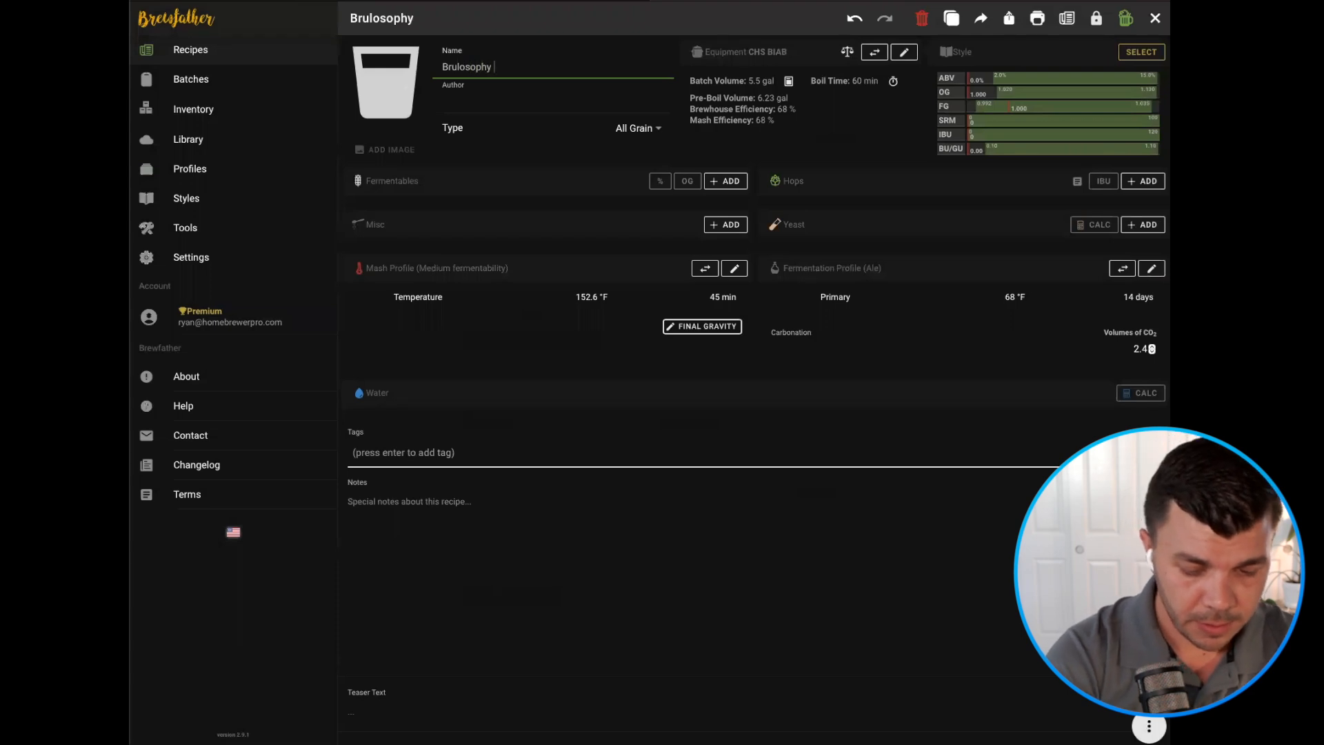
{"action": "type", "text": " Vienna"}
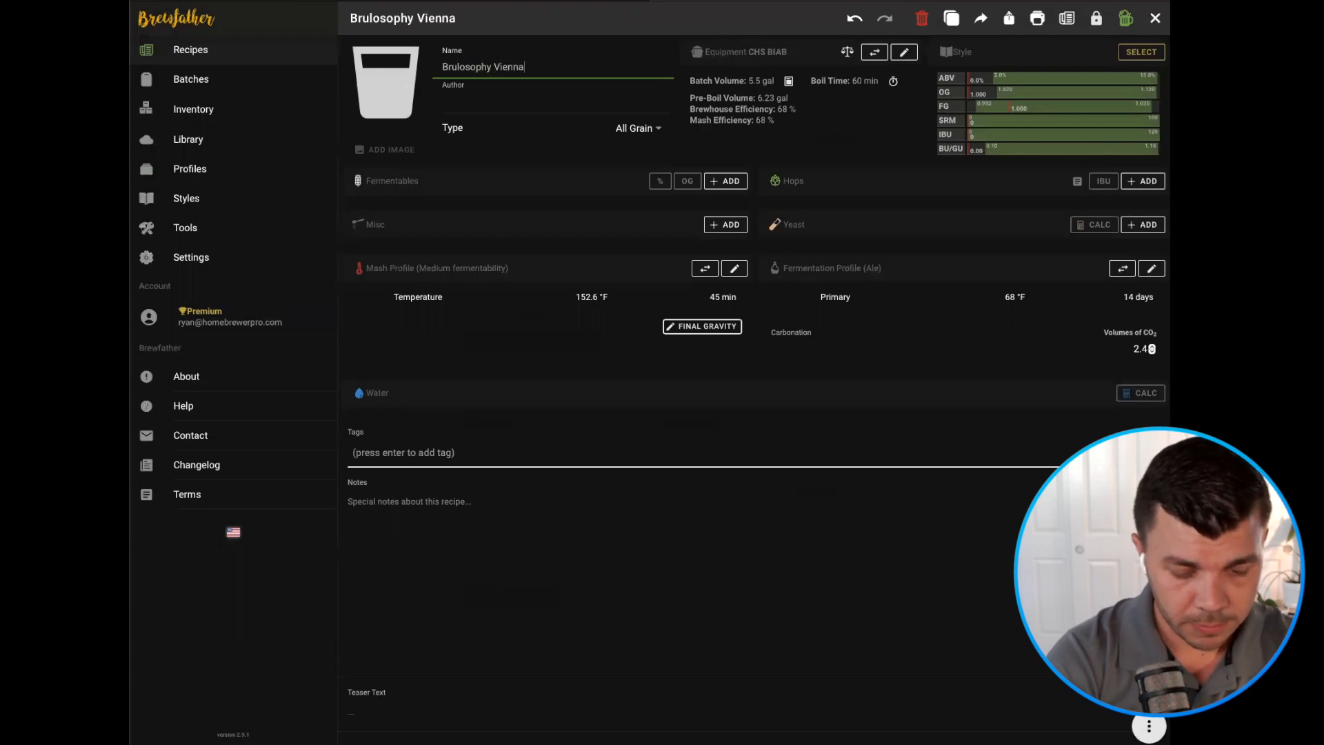
{"action": "type", "text": " Lager"}
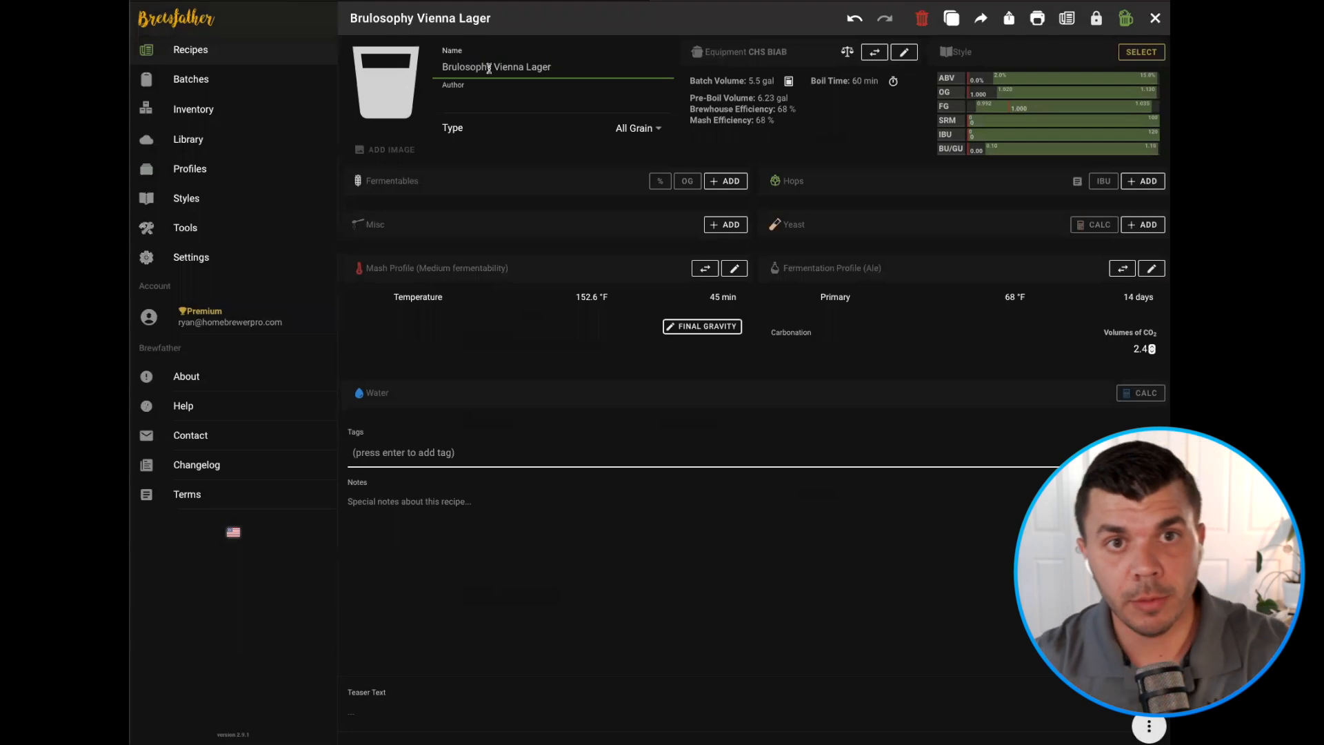
{"action": "left_click", "coordinate": [505, 103]}
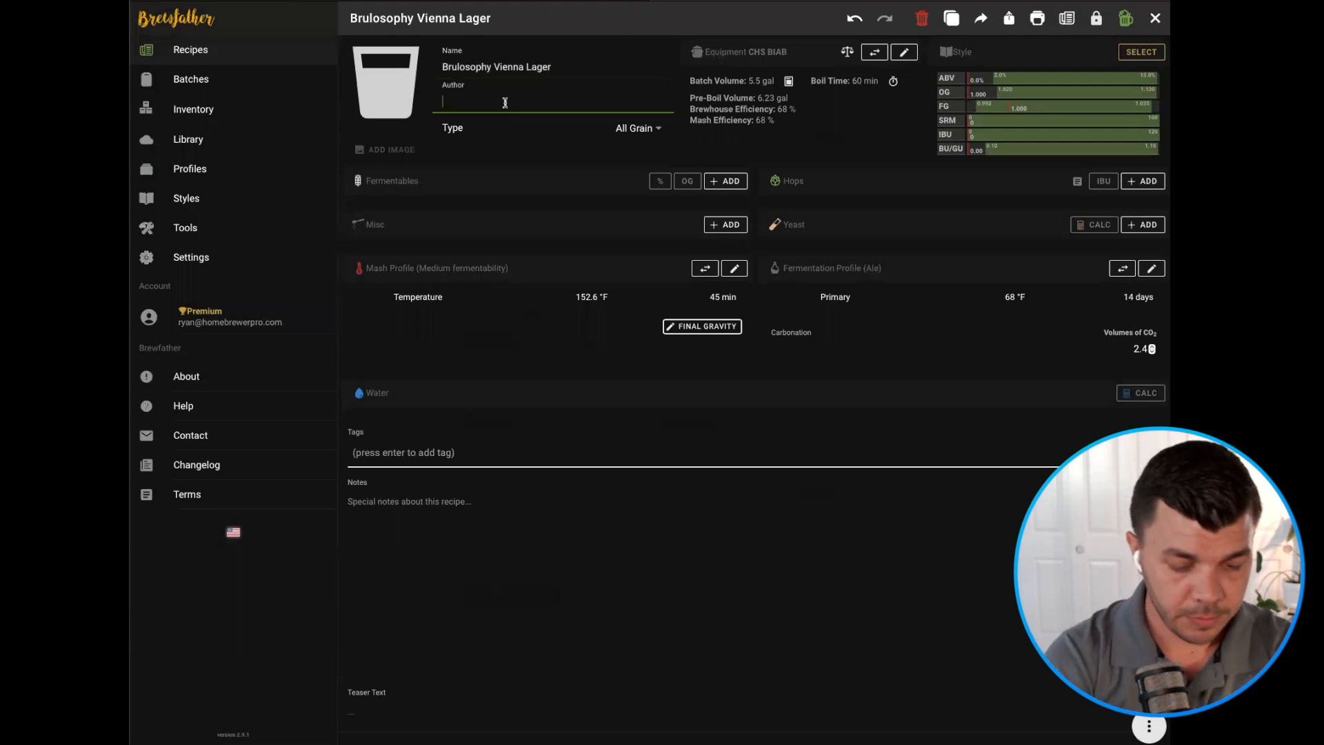
{"action": "type", "text": "Brulosophy"}
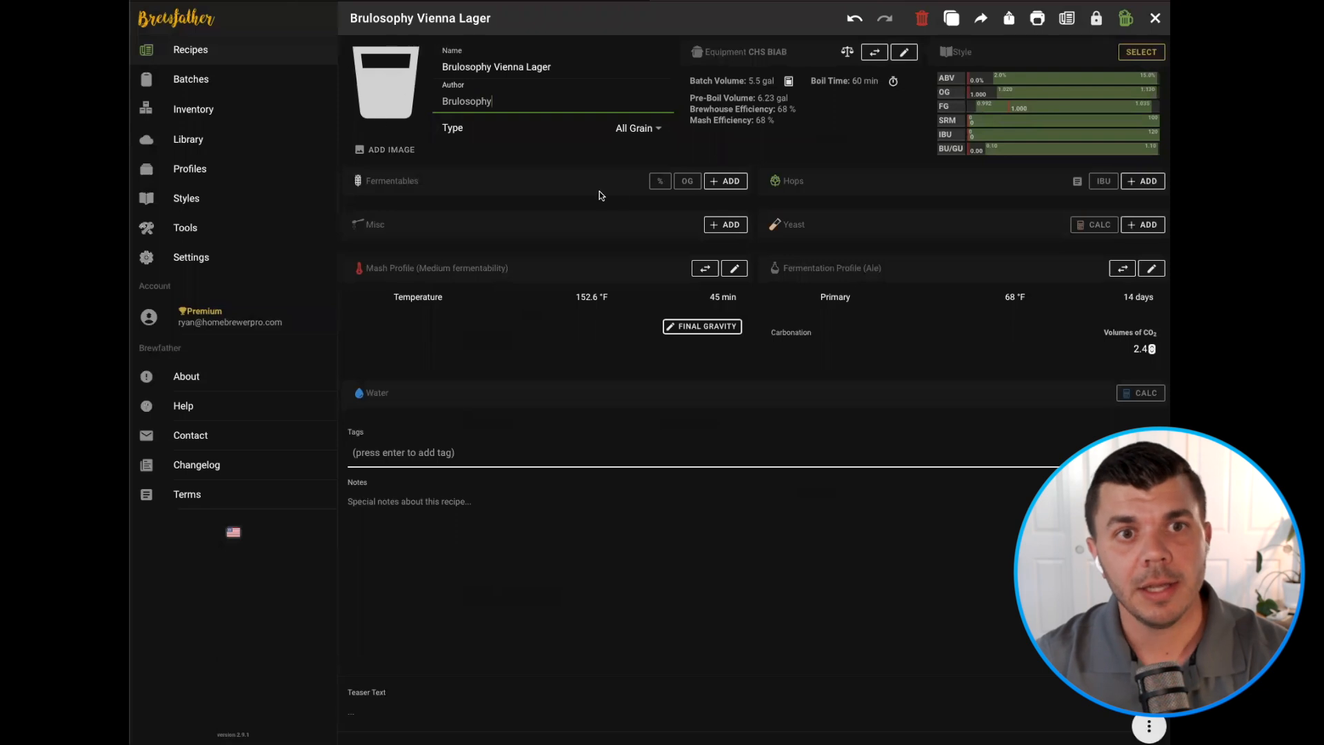
Add 12.25 lb of Mecca Grade Estate Malt's Vanora: Vienna-style Barley Malt to the recipe's fermentables
{"action": "left_click", "coordinate": [734, 184]}
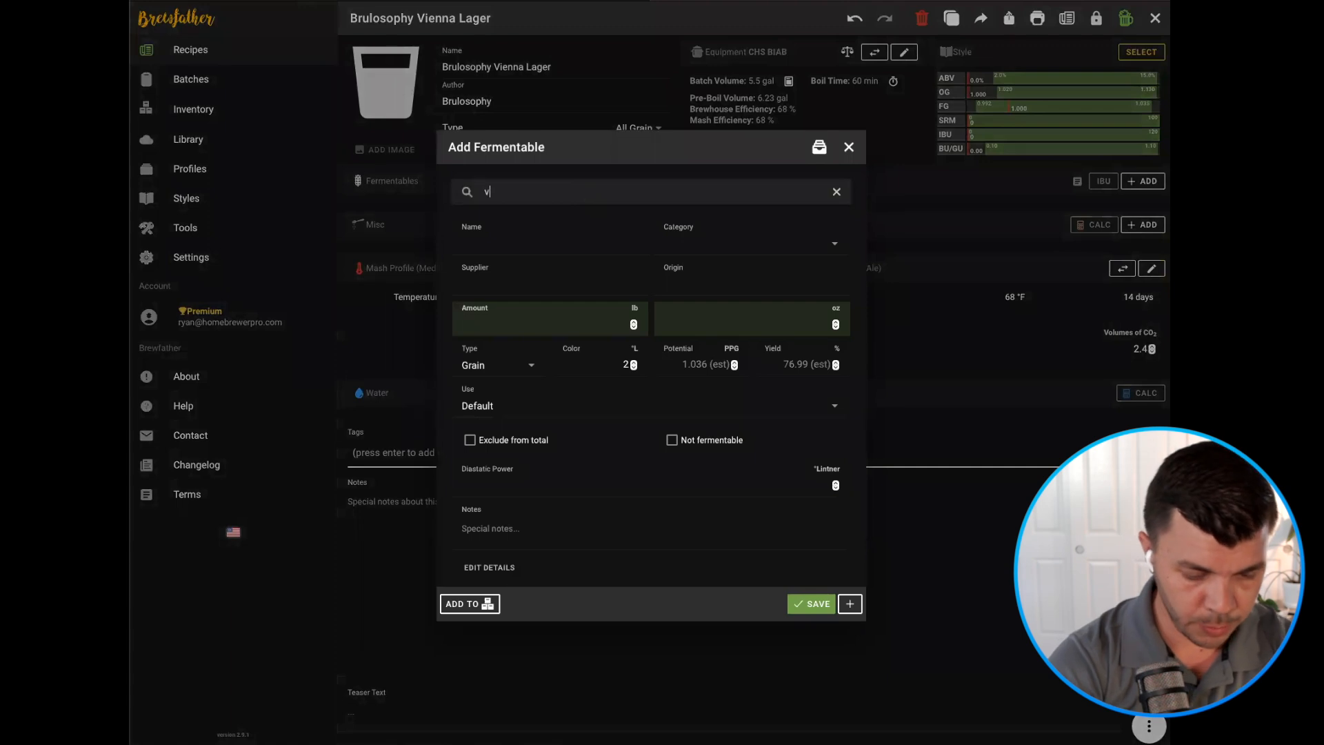
{"action": "type", "text": "vanora"}
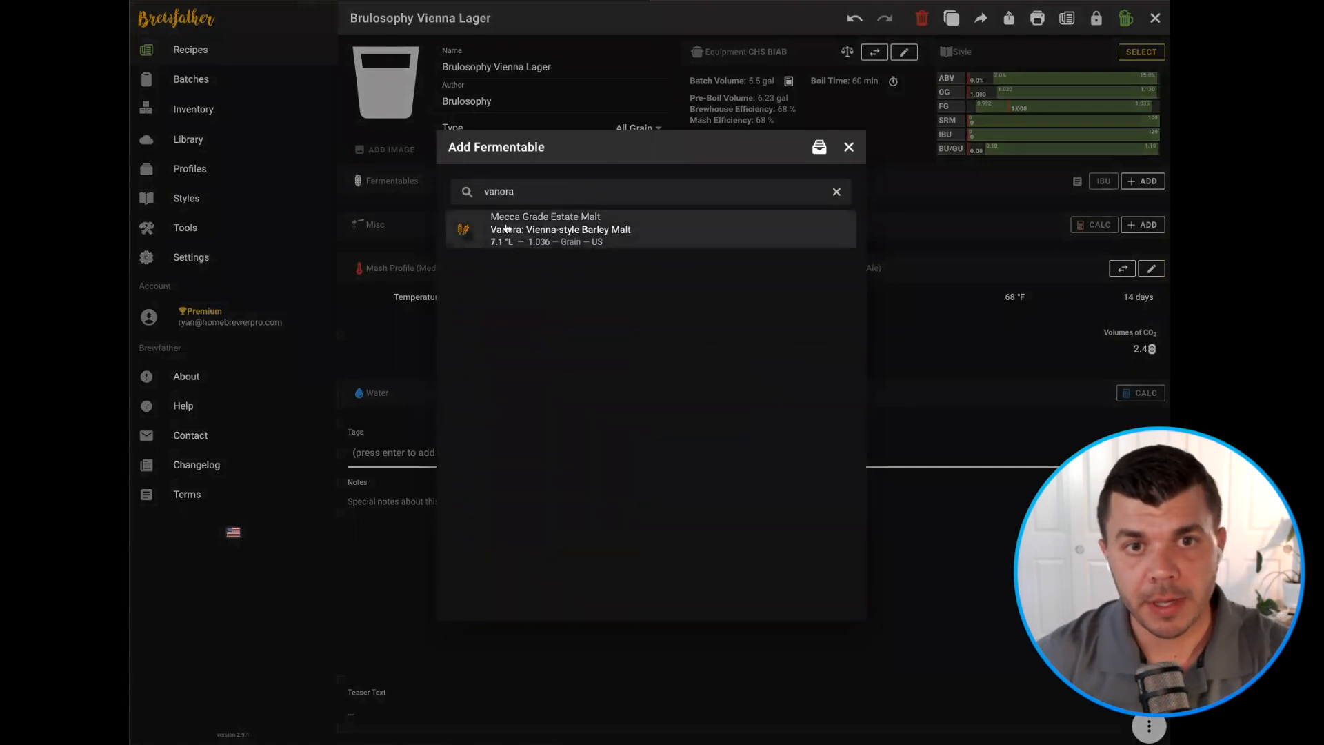
{"action": "left_click", "coordinate": [612, 232]}
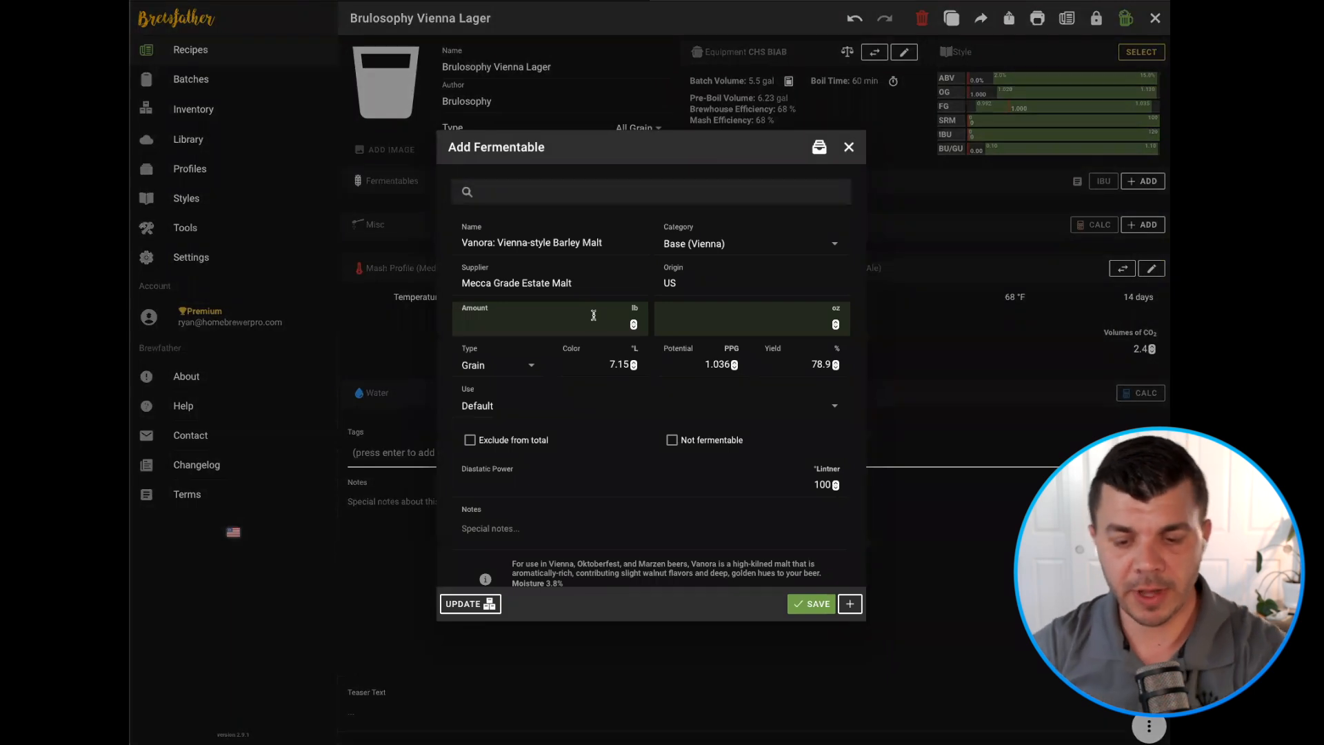
{"action": "left_click", "coordinate": [544, 324]}
{"action": "type", "text": "12"}
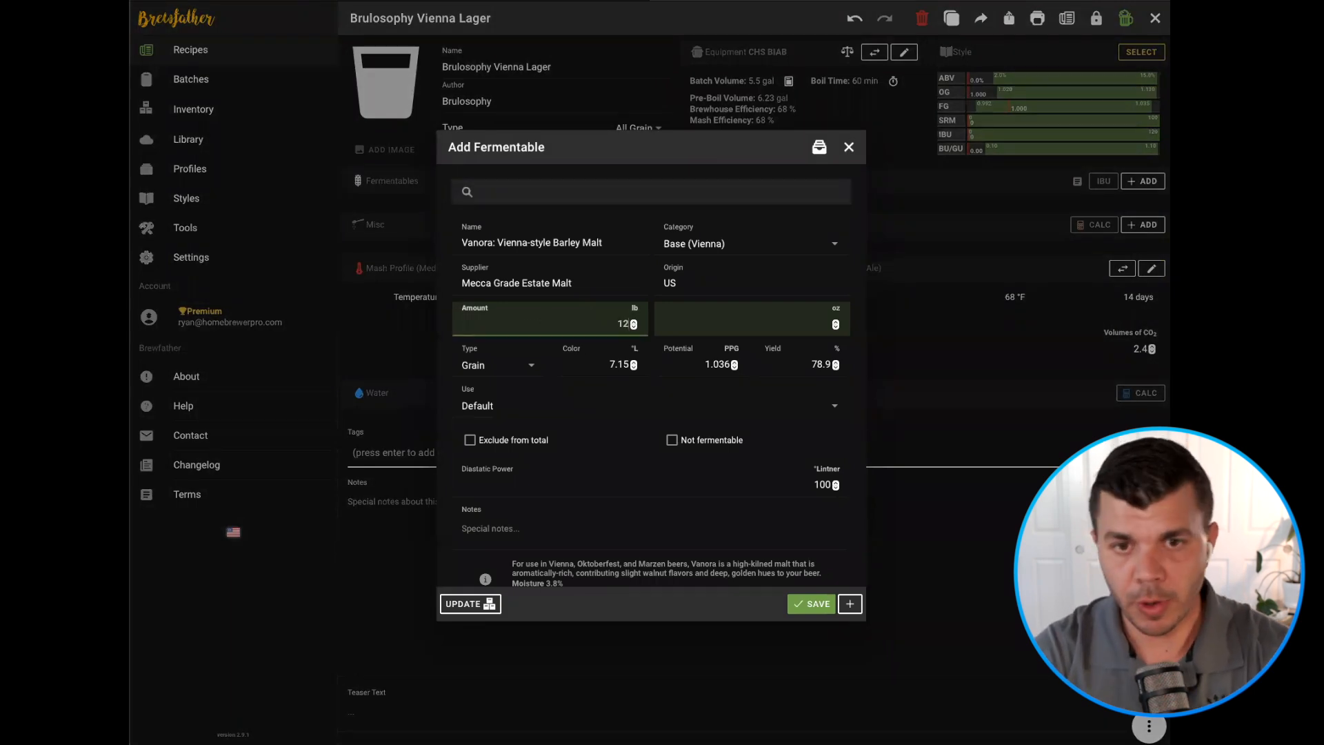
{"action": "type", "text": ".2"}
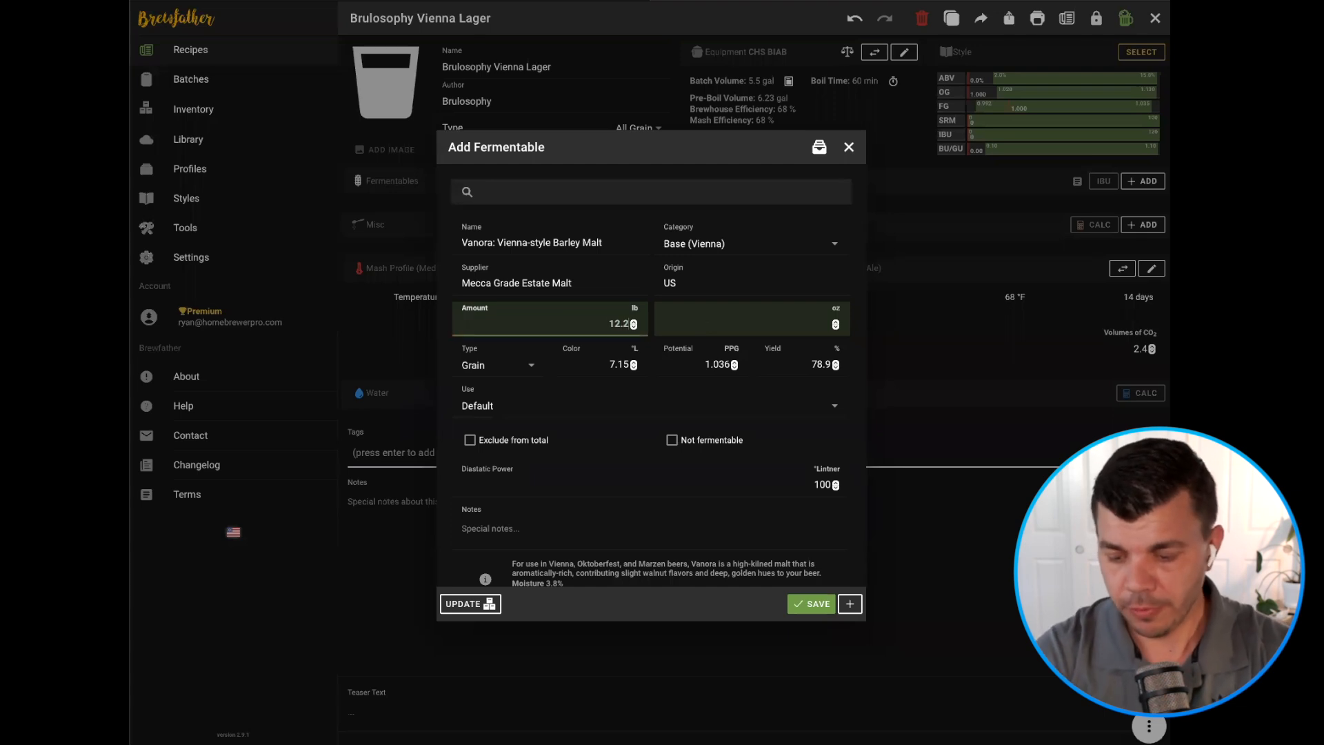
{"action": "type", "text": "5"}
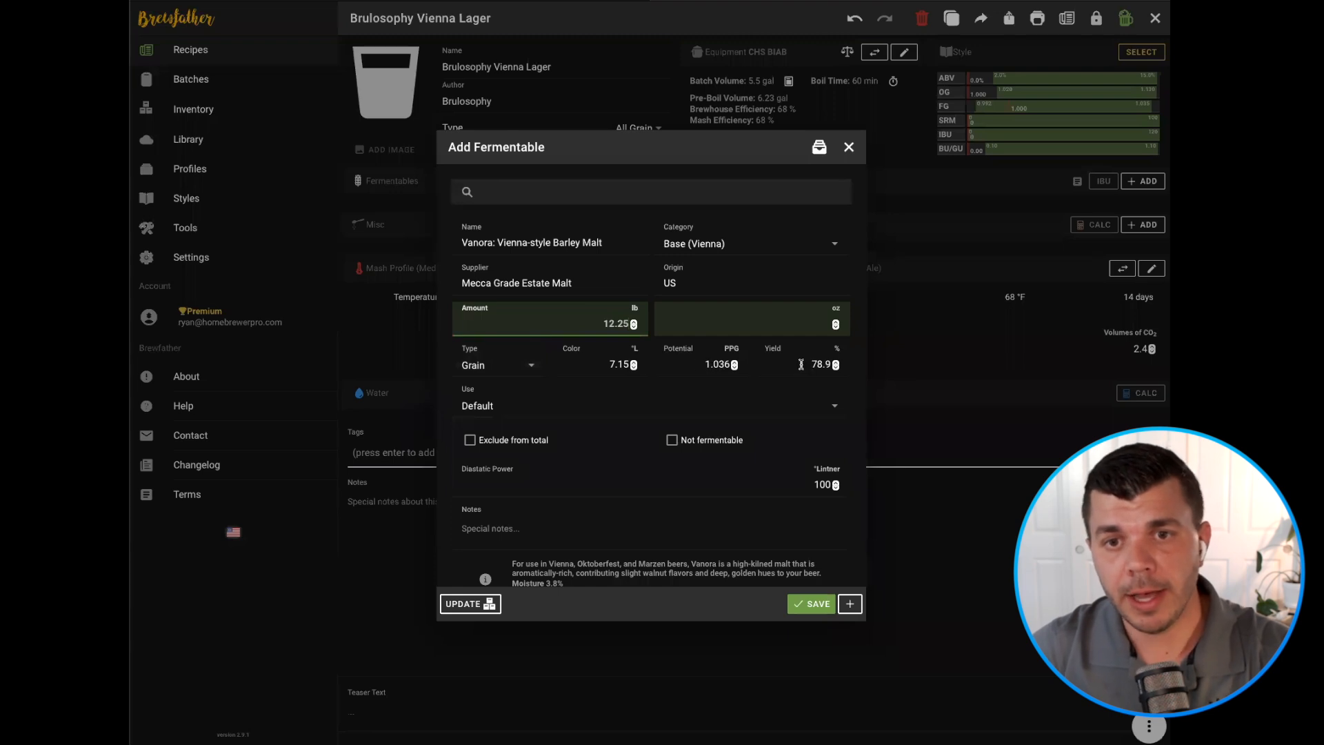
{"action": "scroll", "coordinate": [628, 394], "scroll_direction": "down", "scroll_amount": 2}
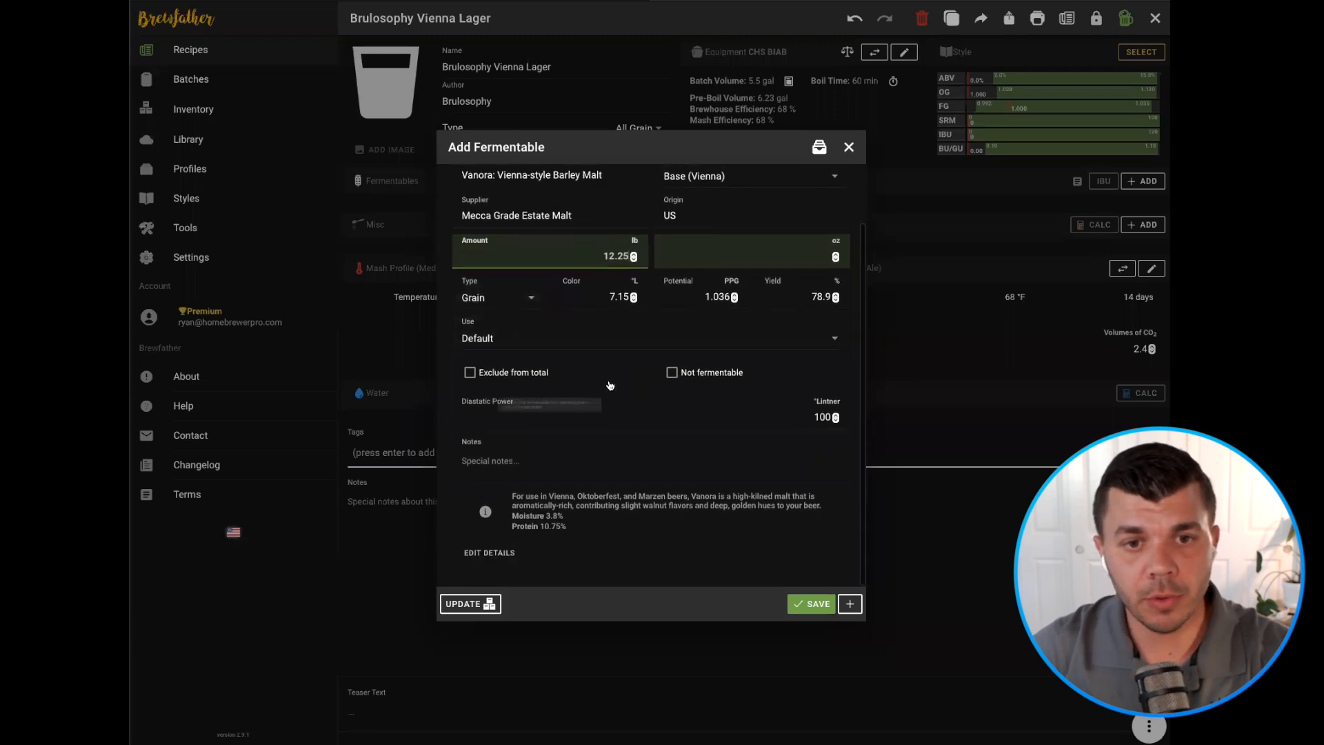
{"action": "scroll", "coordinate": [655, 353], "scroll_direction": "up", "scroll_amount": 2}
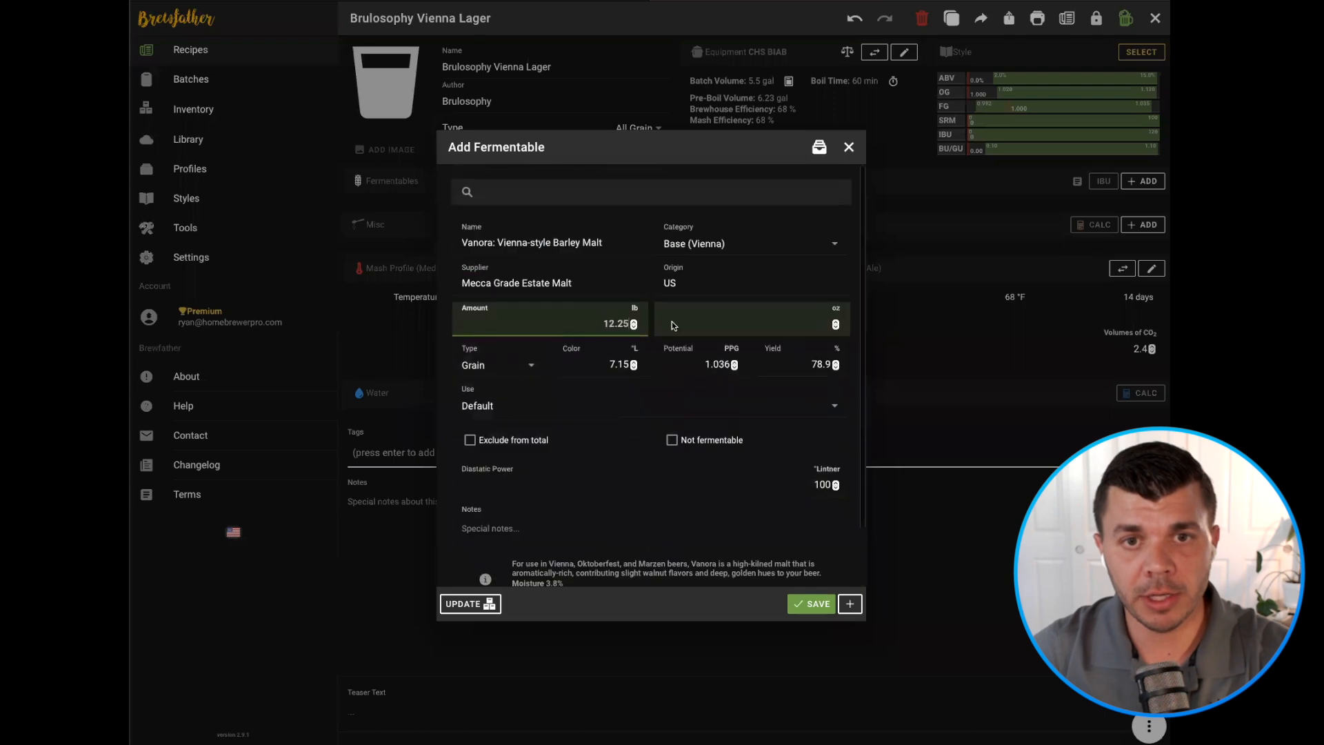
{"action": "left_click", "coordinate": [818, 605]}
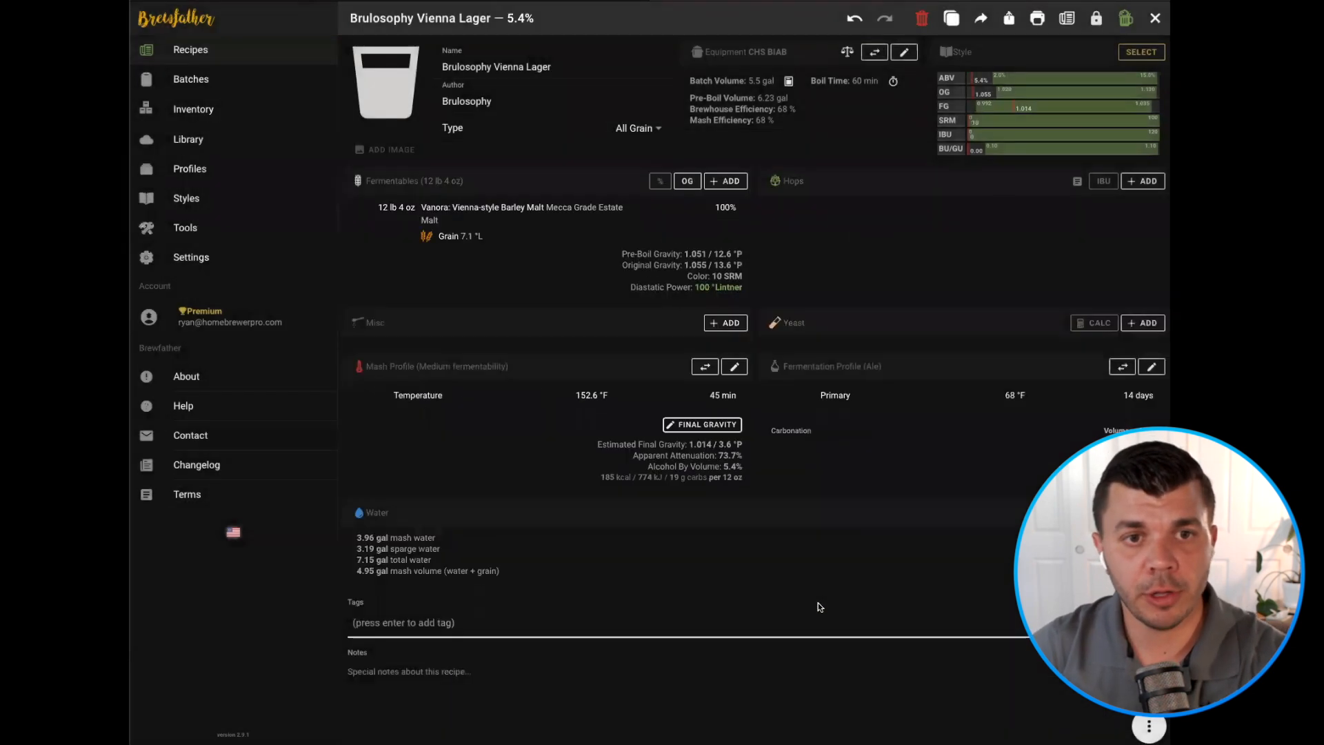
Duplicate the Vanora malt entry and replace the copy with Proximity Malt's Chocolate Malt Pale, searching for "pale choc"
{"action": "left_click", "coordinate": [495, 210]}
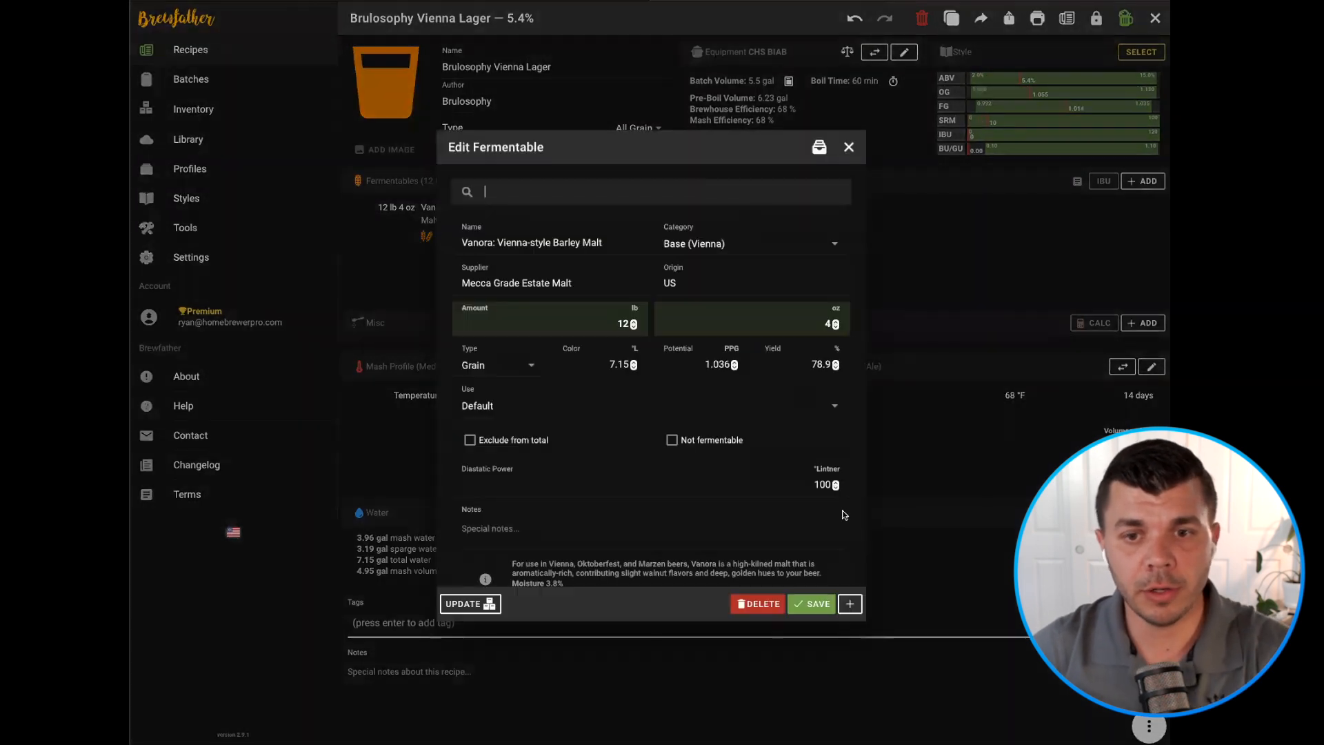
{"action": "left_click", "coordinate": [851, 605]}
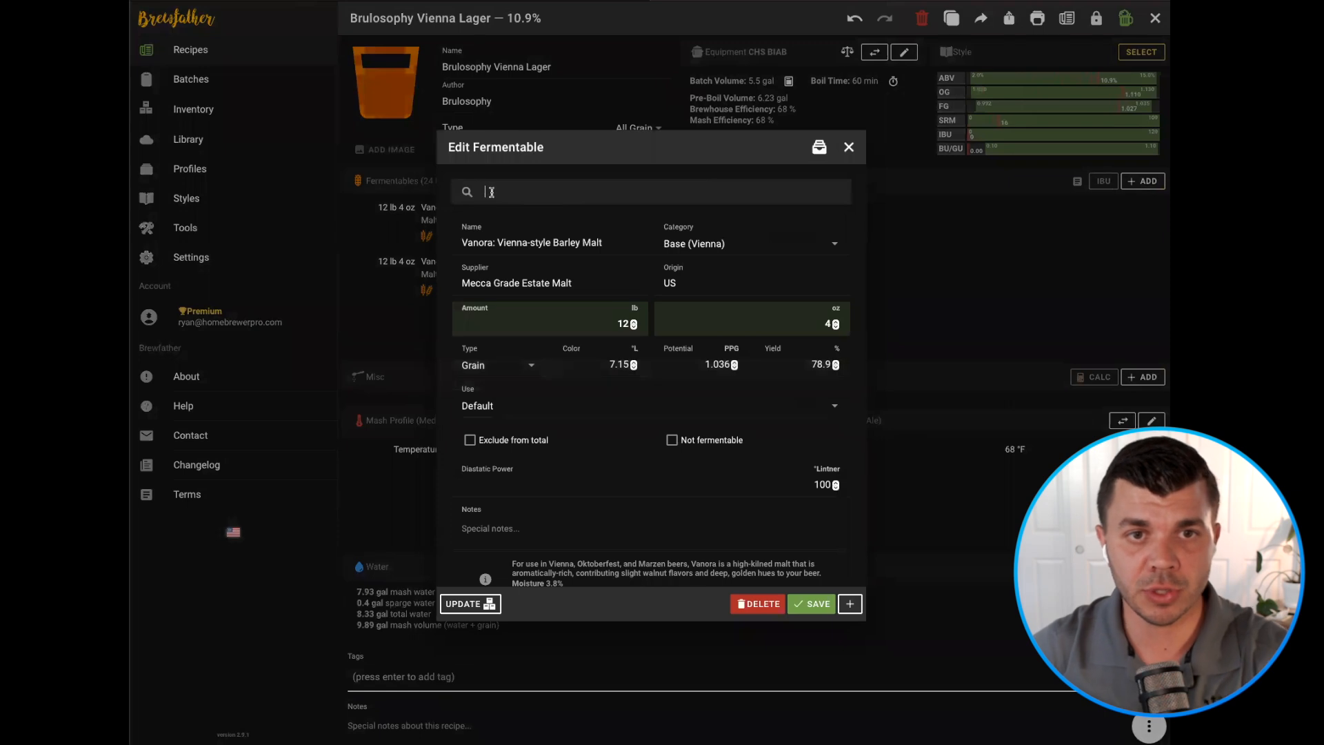
{"action": "type", "text": "p"}
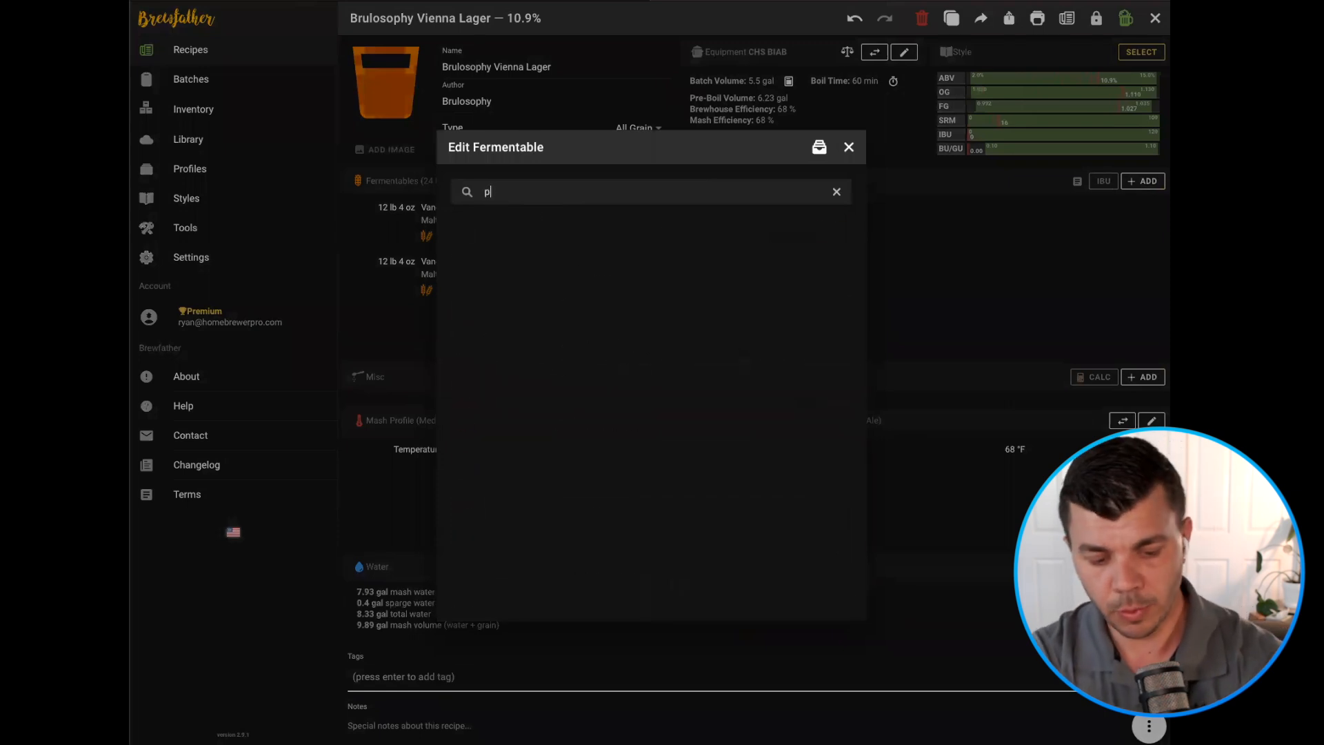
{"action": "type", "text": "ale "}
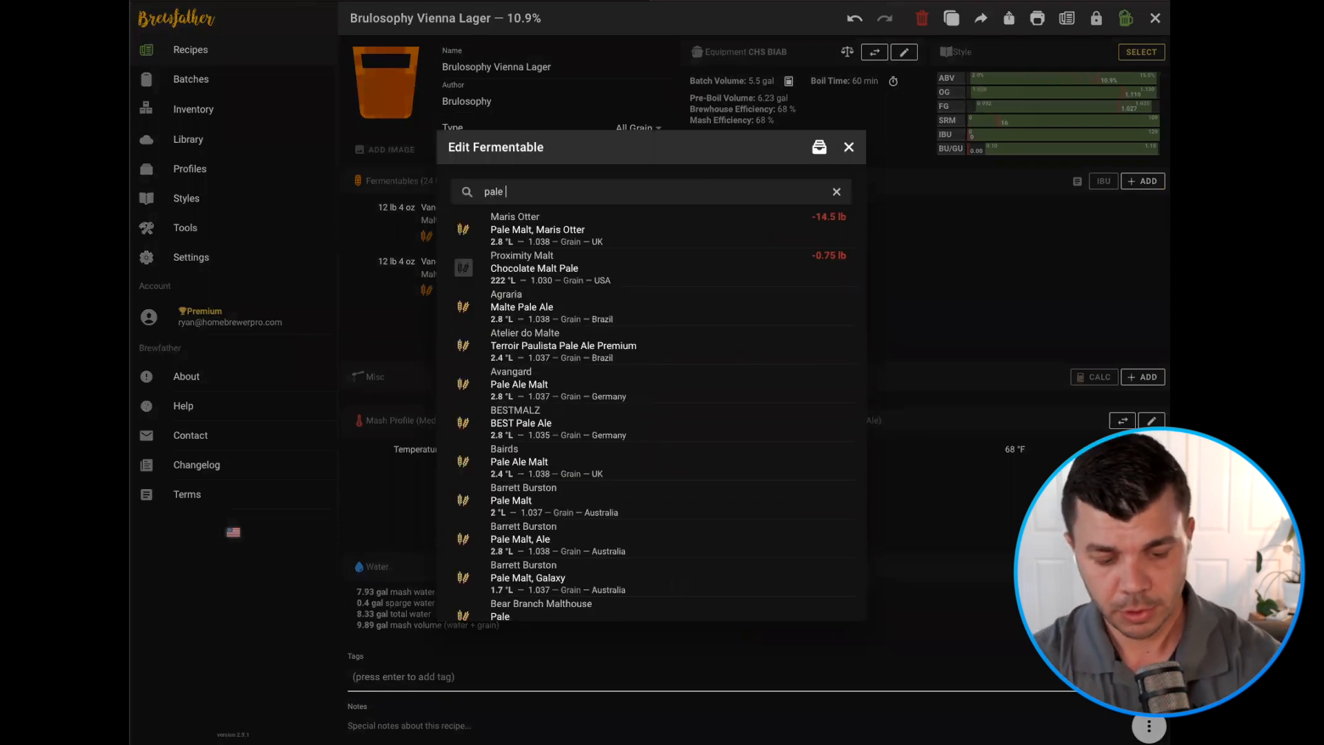
{"action": "type", "text": "chocx"}
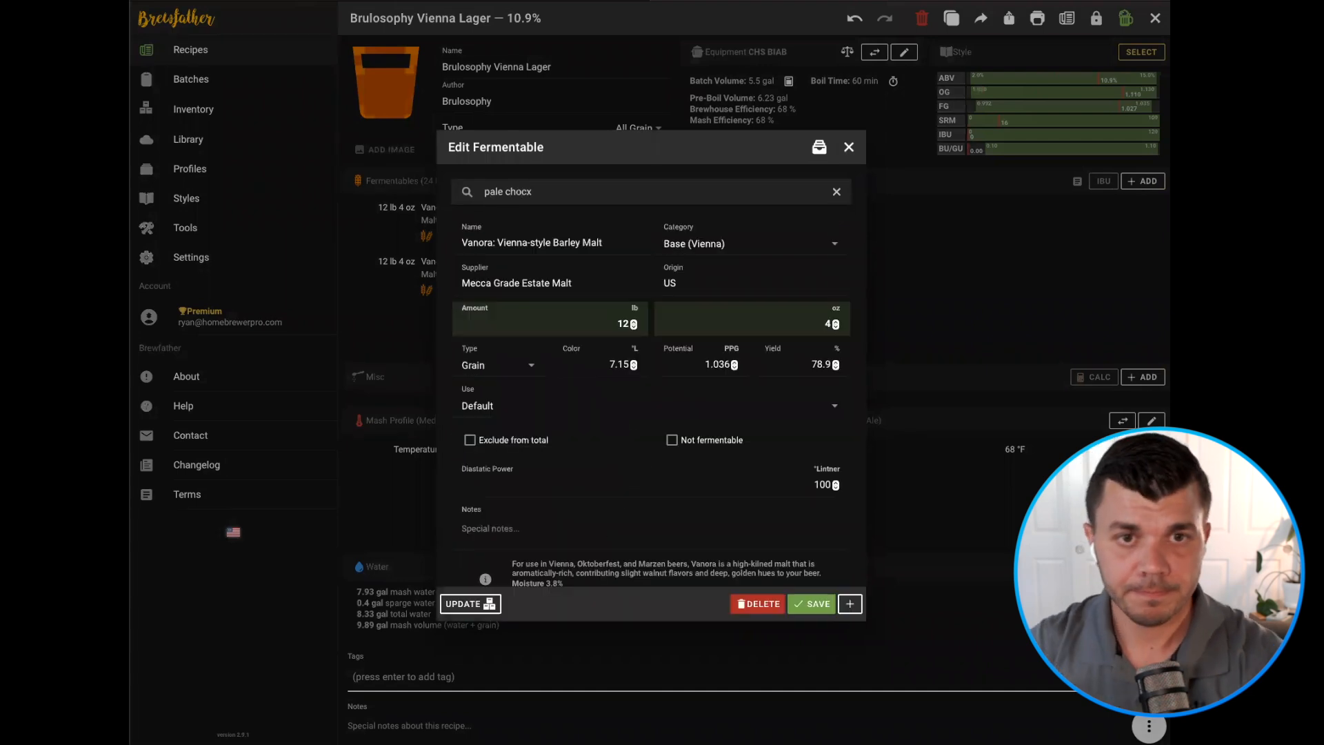
{"action": "key", "text": "BackSpace"}
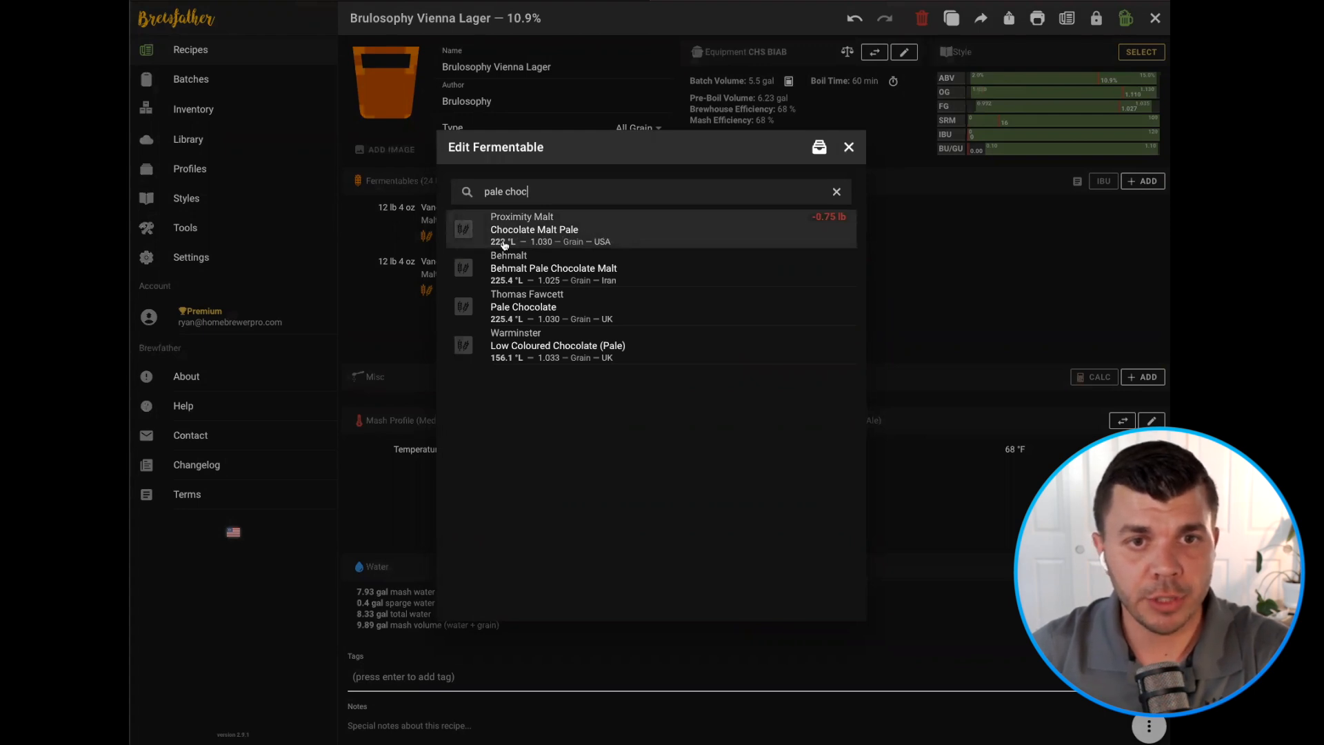
{"action": "left_click", "coordinate": [635, 232]}
Set the Chocolate Malt Pale amount to 0 lb 2 oz and save the fermentable
{"action": "left_click", "coordinate": [613, 318]}
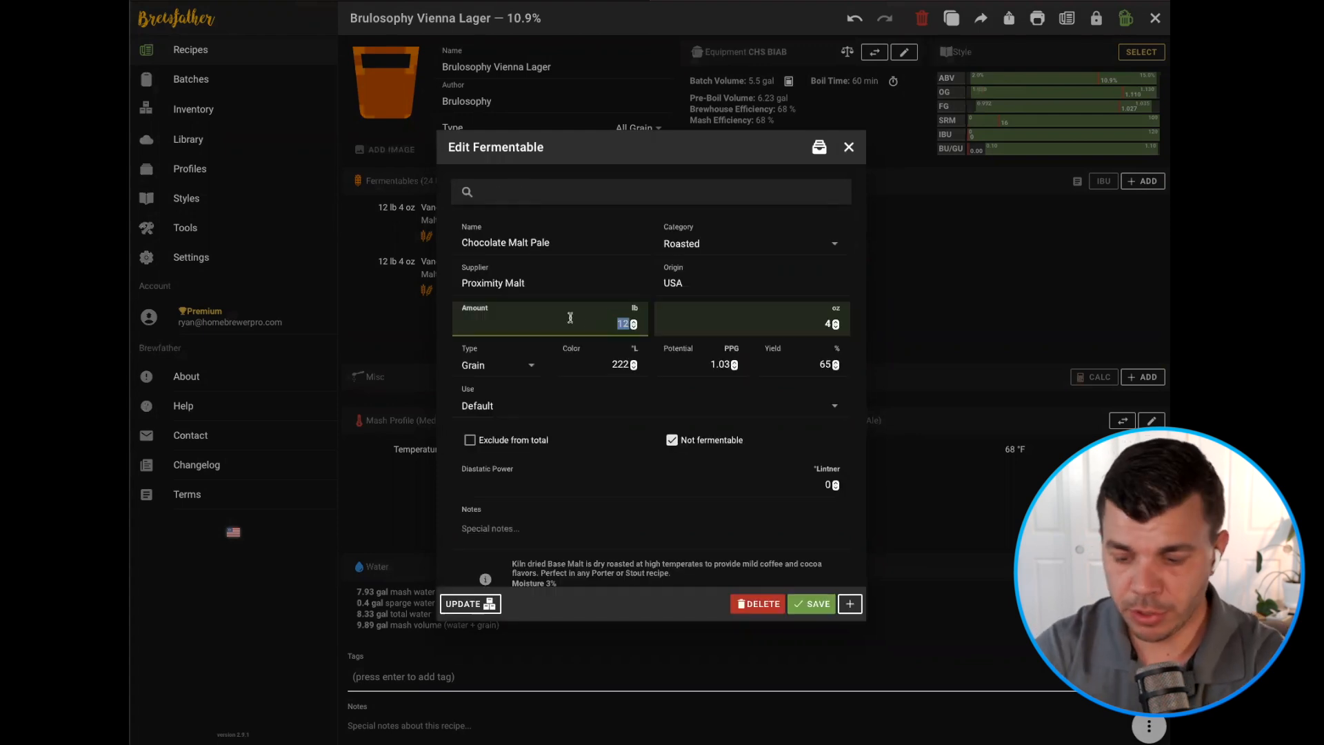
{"action": "type", "text": "0"}
{"action": "left_click", "coordinate": [828, 324]}
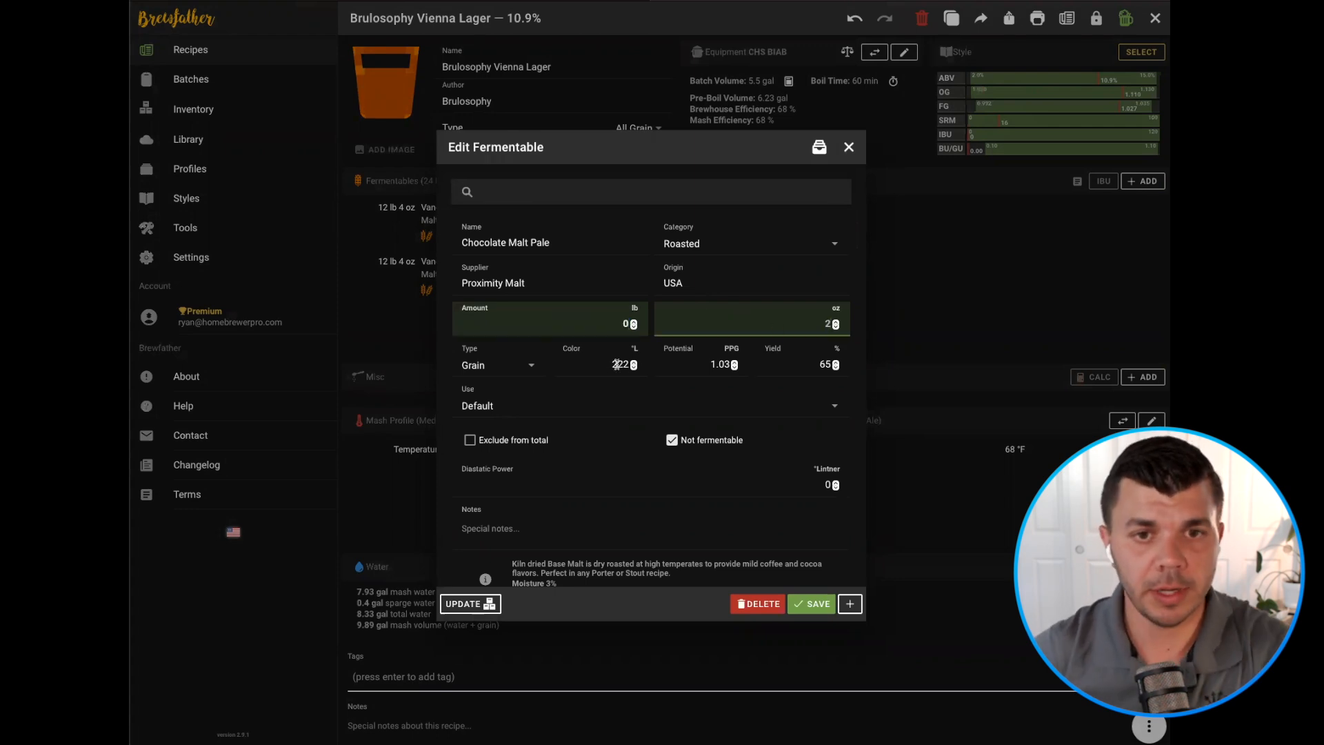
{"action": "left_click", "coordinate": [816, 605]}
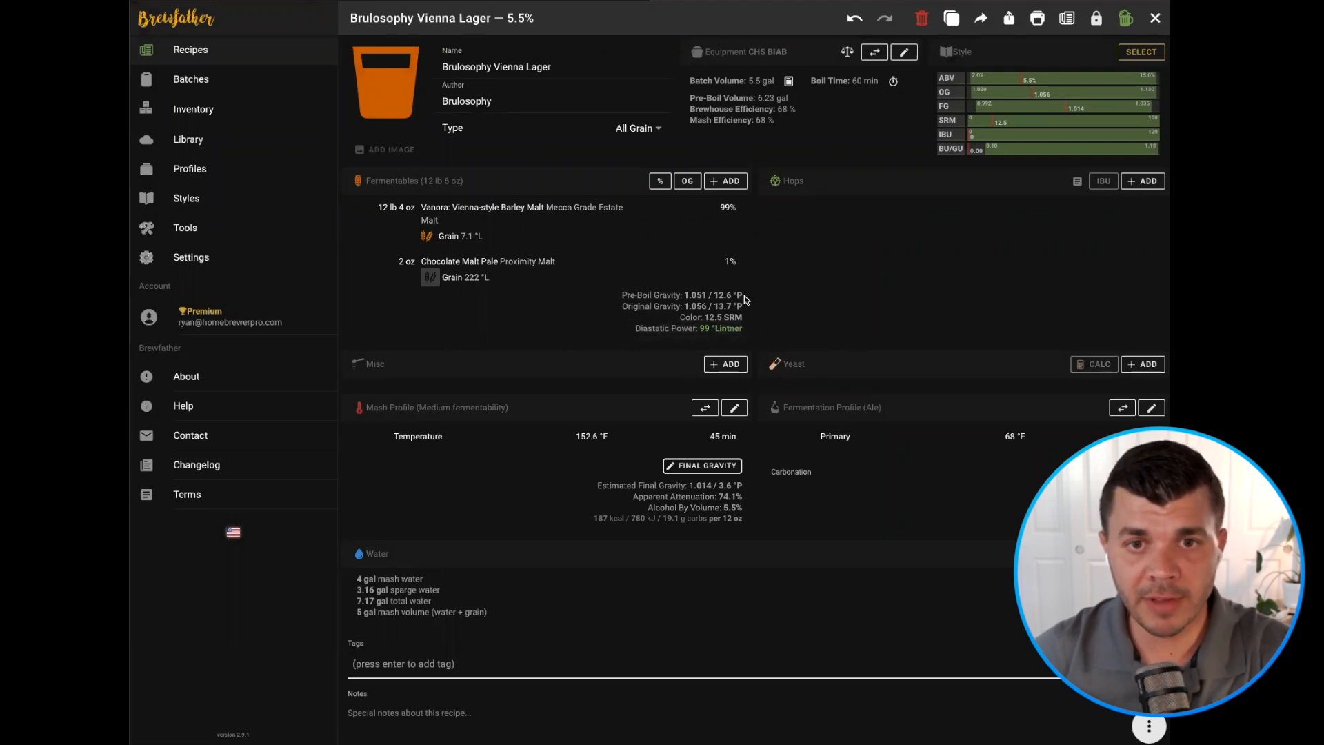
Start a hop addition with US Tettnang pellets and set its alpha acid to 3.5%
{"action": "mouse_move", "coordinate": [621, 306]}
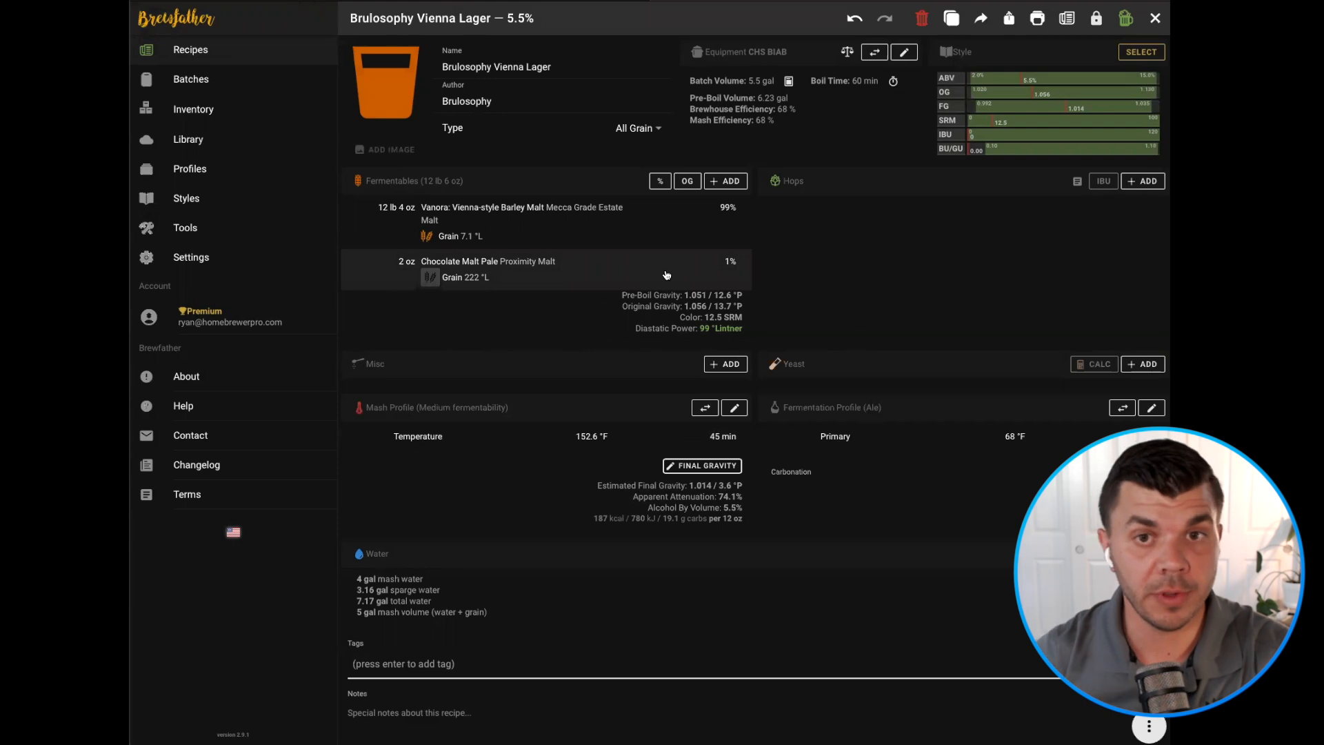
{"action": "left_click", "coordinate": [1145, 182]}
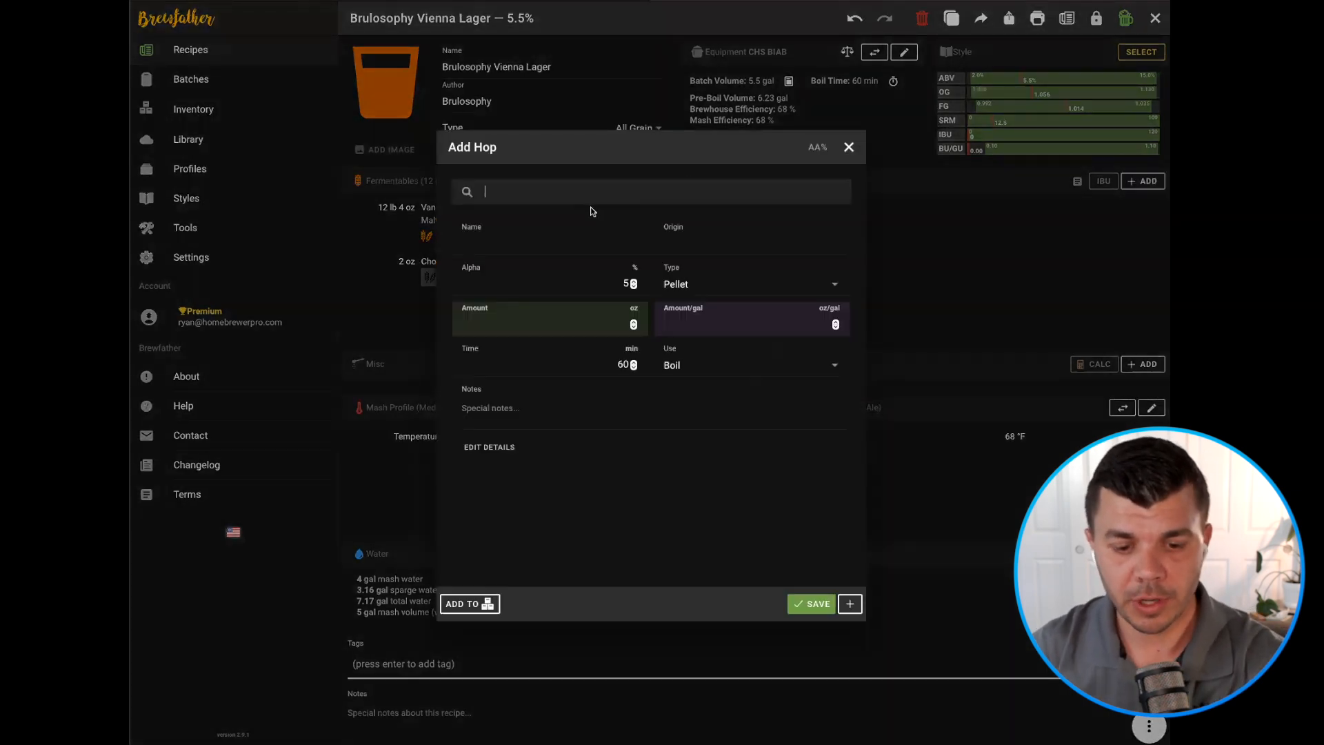
{"action": "type", "text": "tett"}
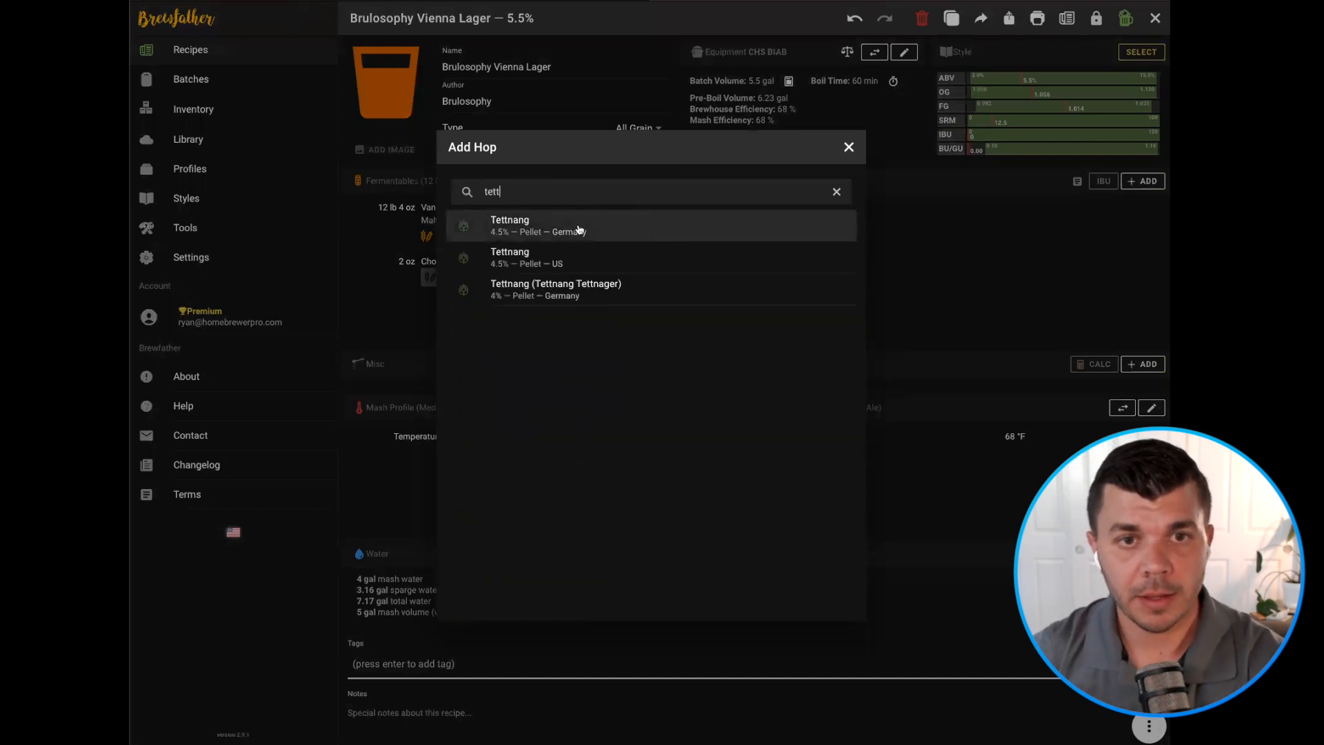
{"action": "left_click", "coordinate": [551, 261]}
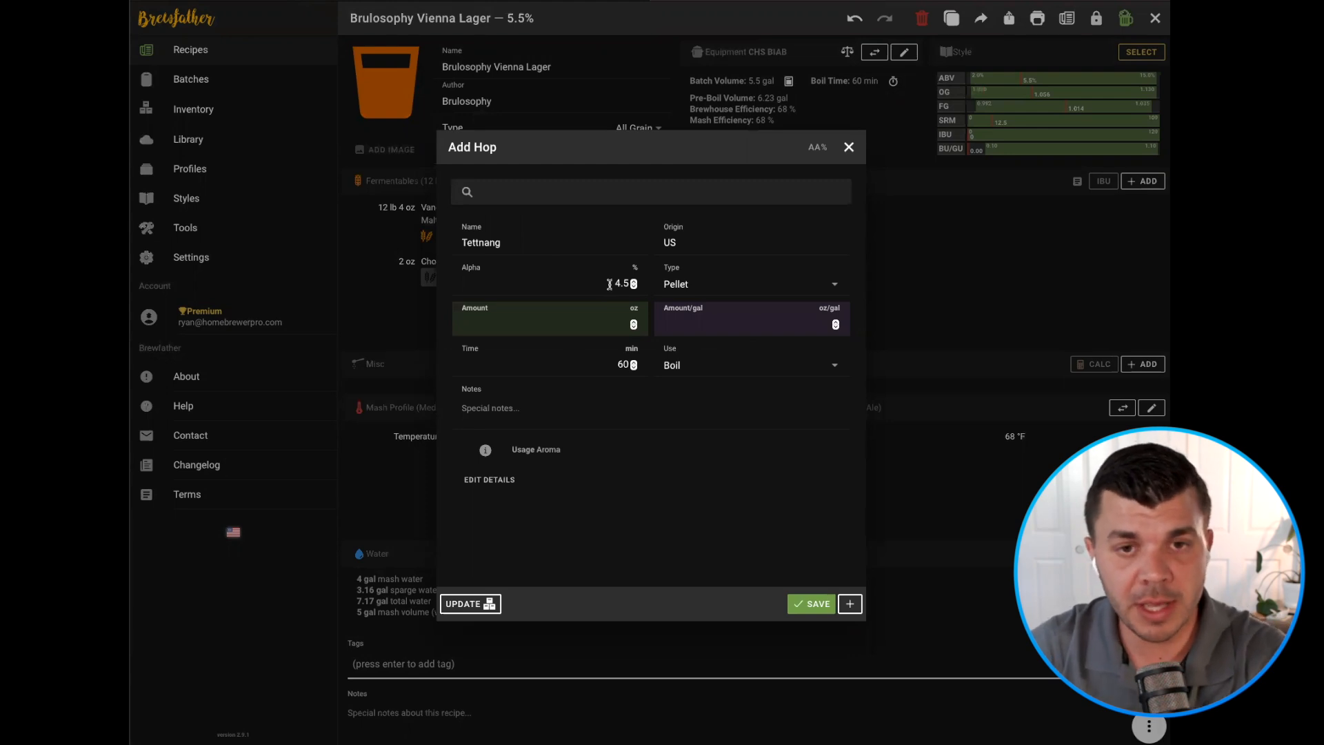
{"action": "double_click", "coordinate": [614, 284]}
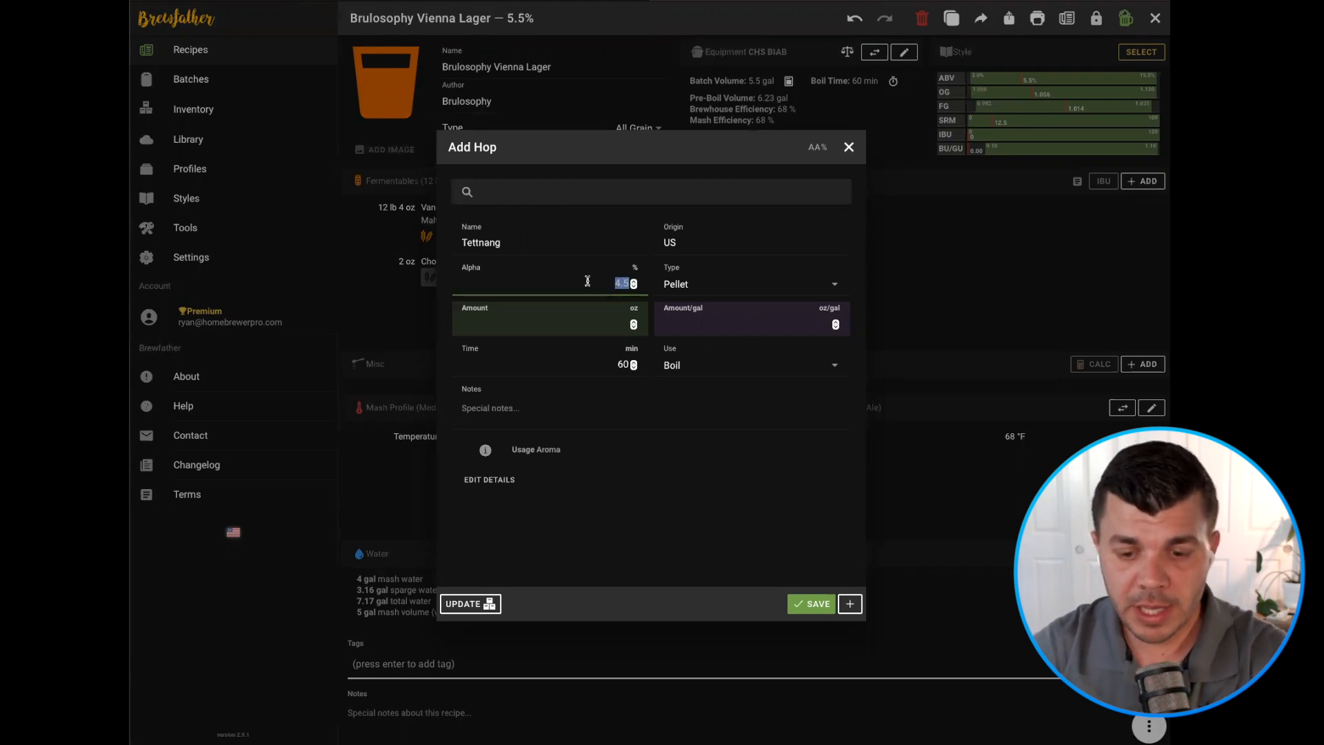
{"action": "type", "text": "3.5"}
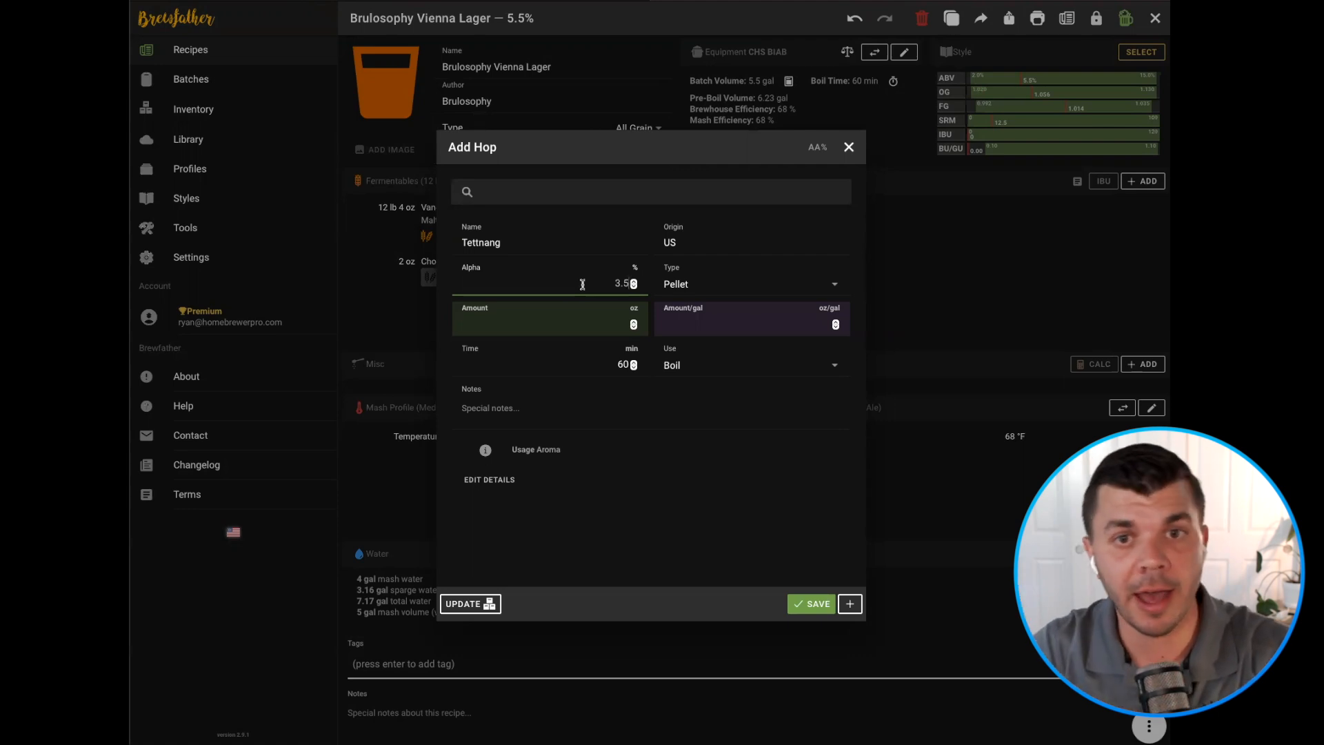
Set the Tettnang addition to 1 oz with First Wort use and save the hop
{"action": "left_click", "coordinate": [808, 605]}
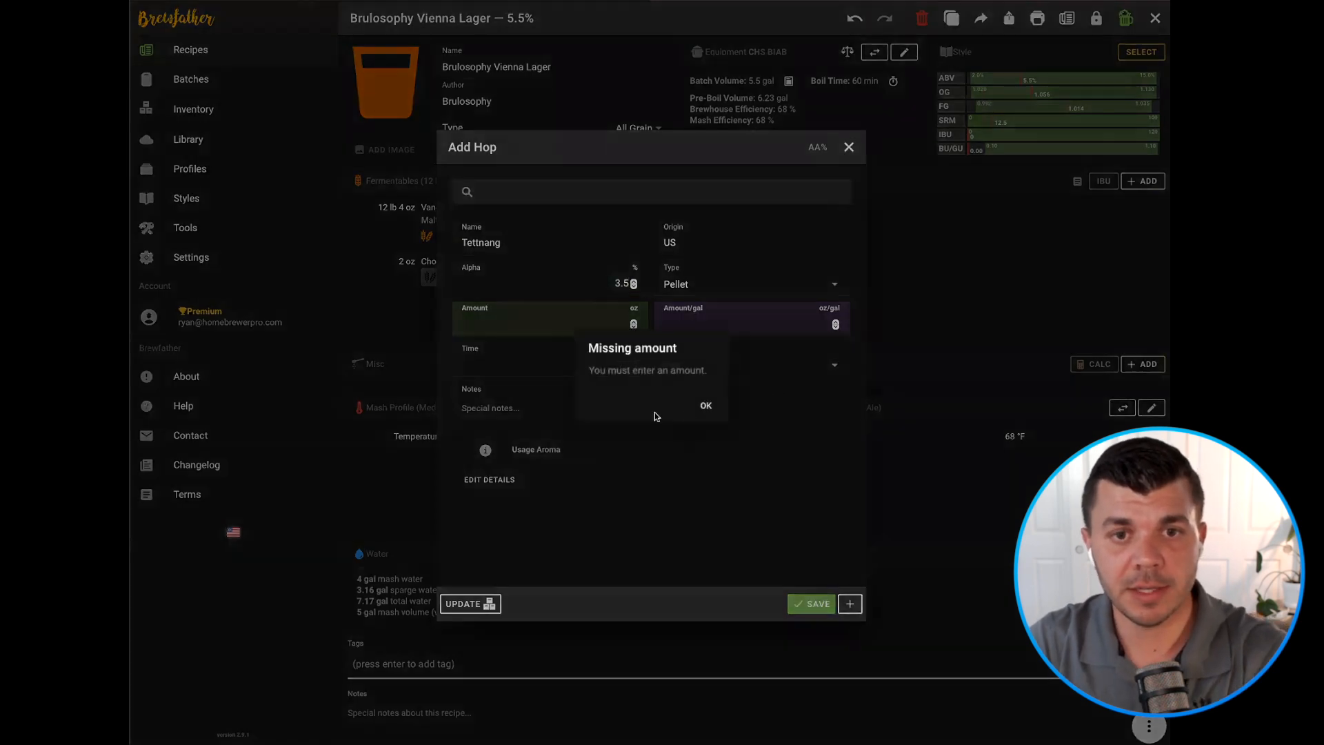
{"action": "left_click", "coordinate": [705, 405]}
{"action": "left_click", "coordinate": [603, 325]}
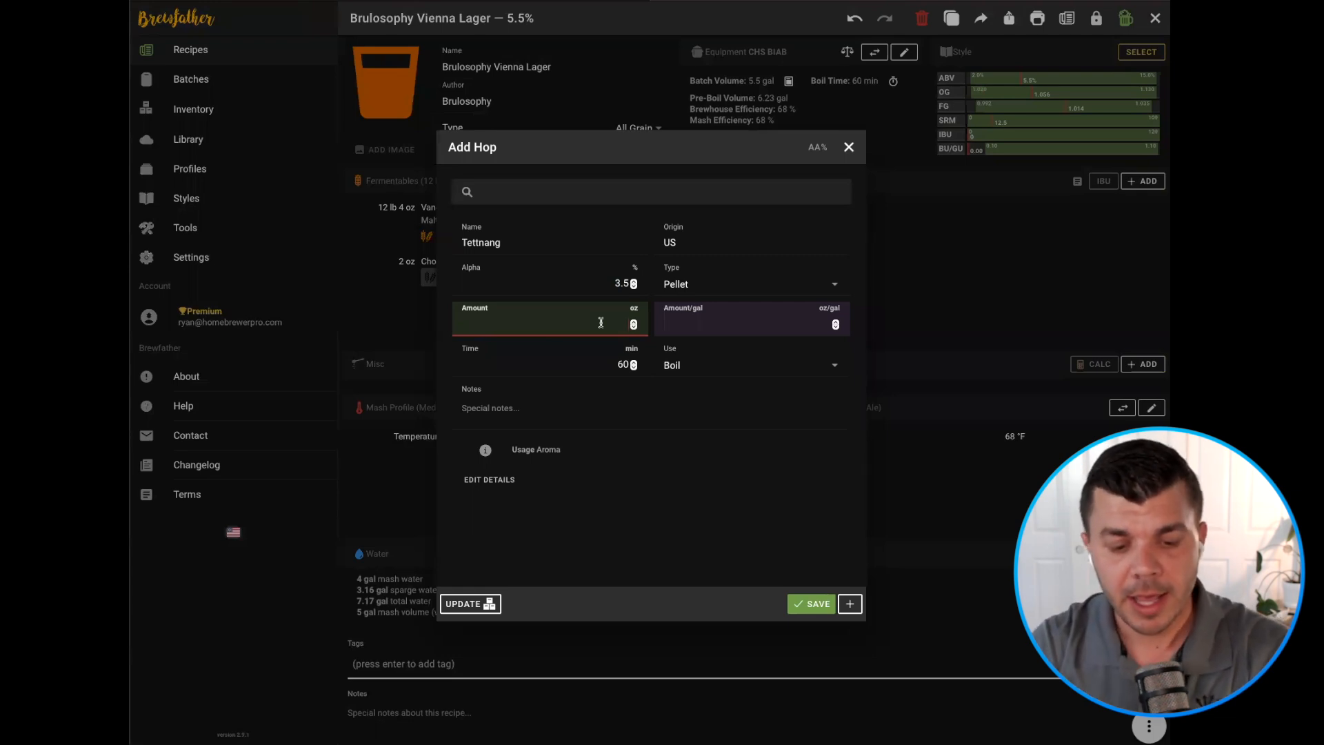
{"action": "type", "text": "1"}
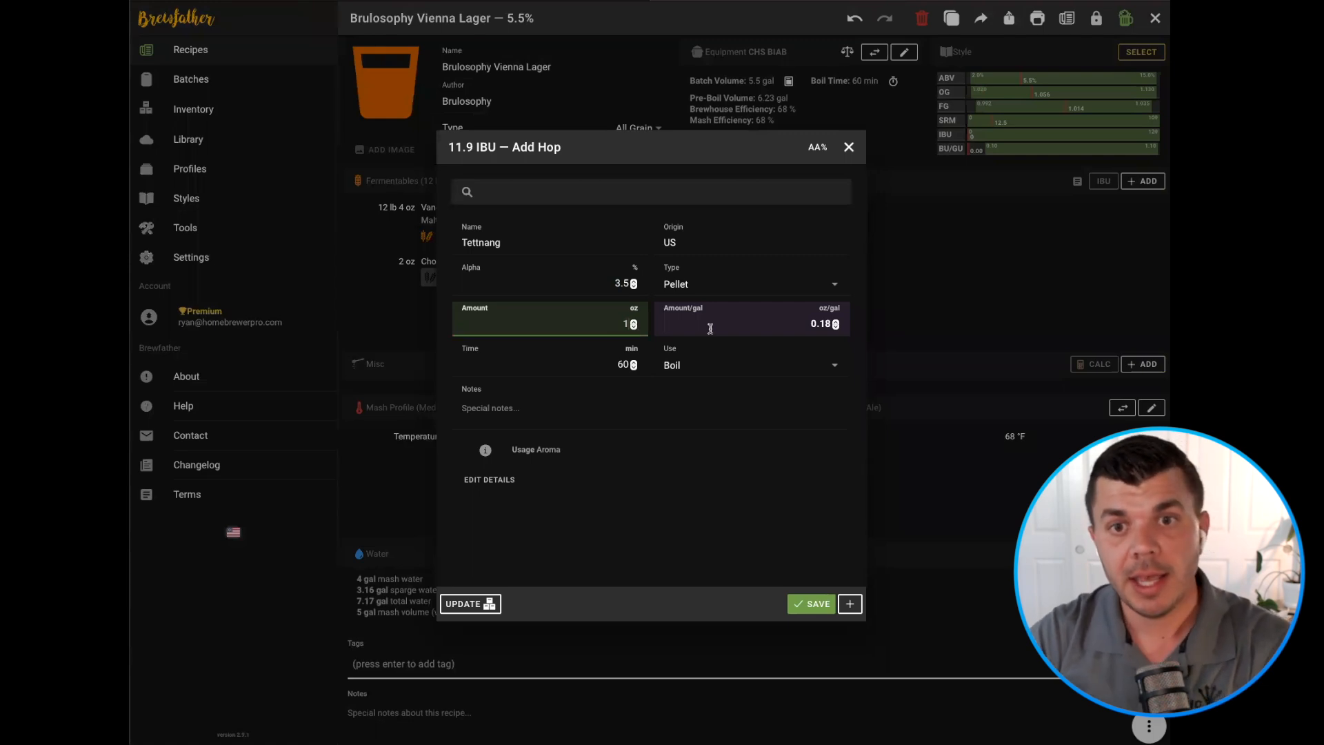
{"action": "left_click", "coordinate": [723, 371]}
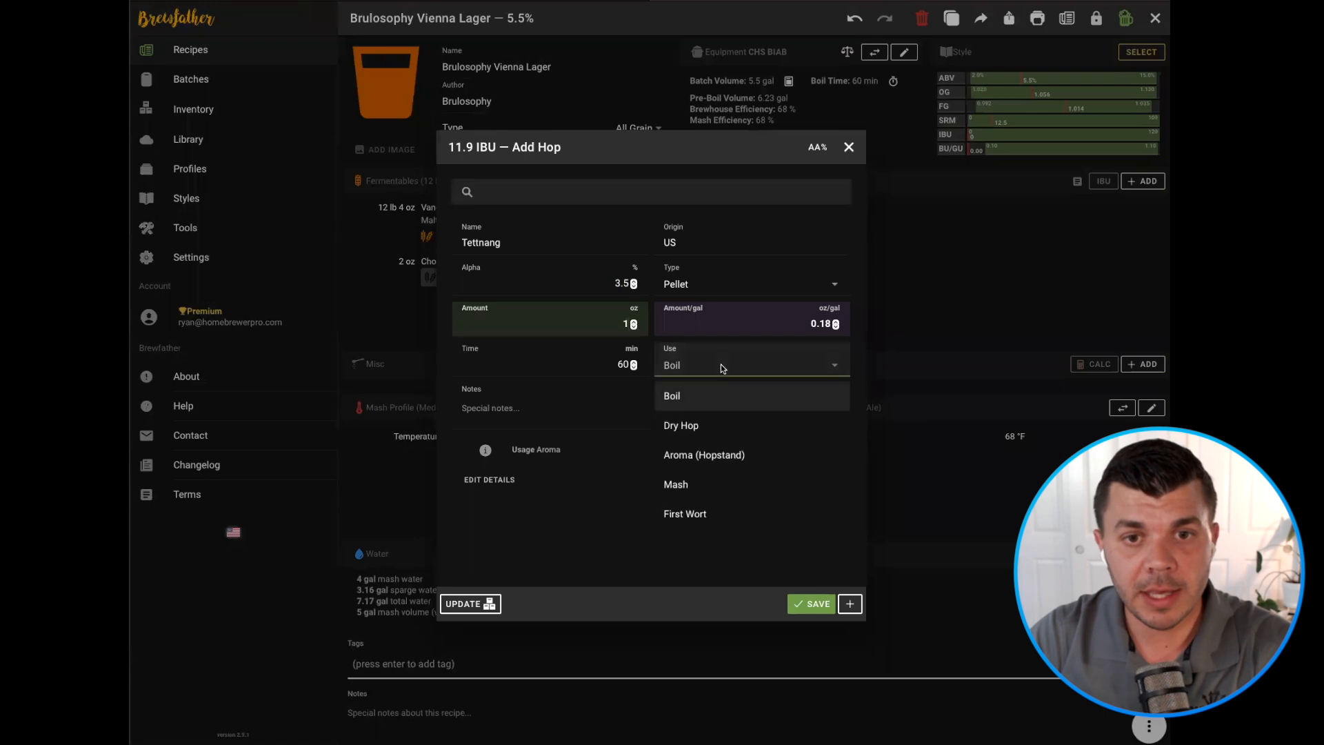
{"action": "left_click", "coordinate": [731, 517]}
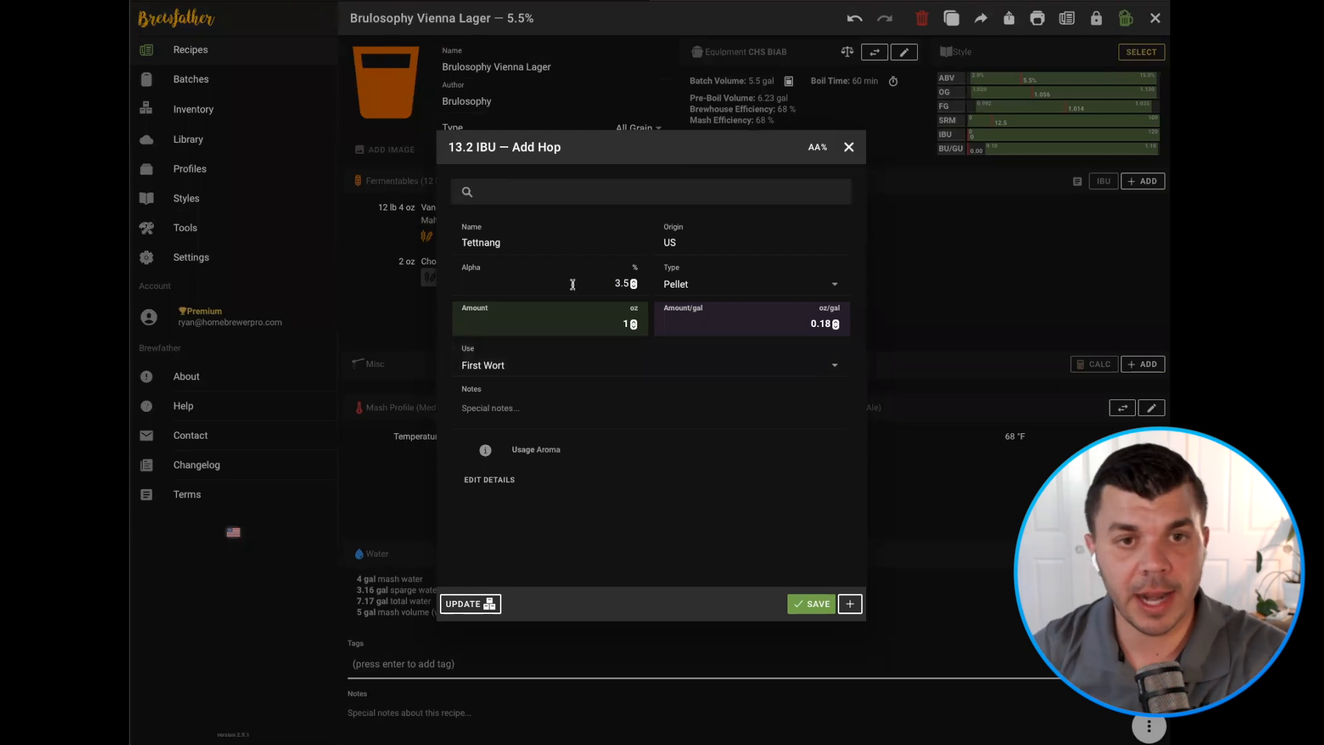
{"action": "left_click", "coordinate": [816, 604]}
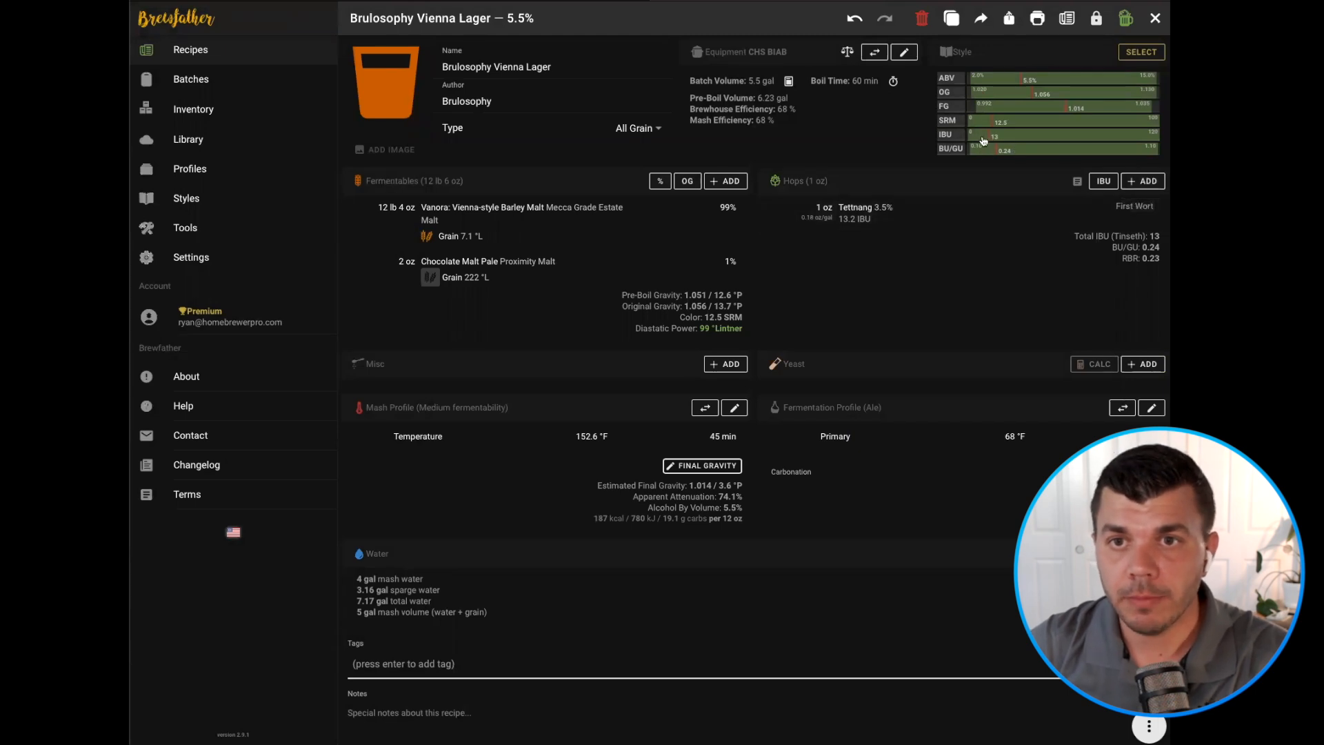
{"action": "mouse_move", "coordinate": [989, 142]}
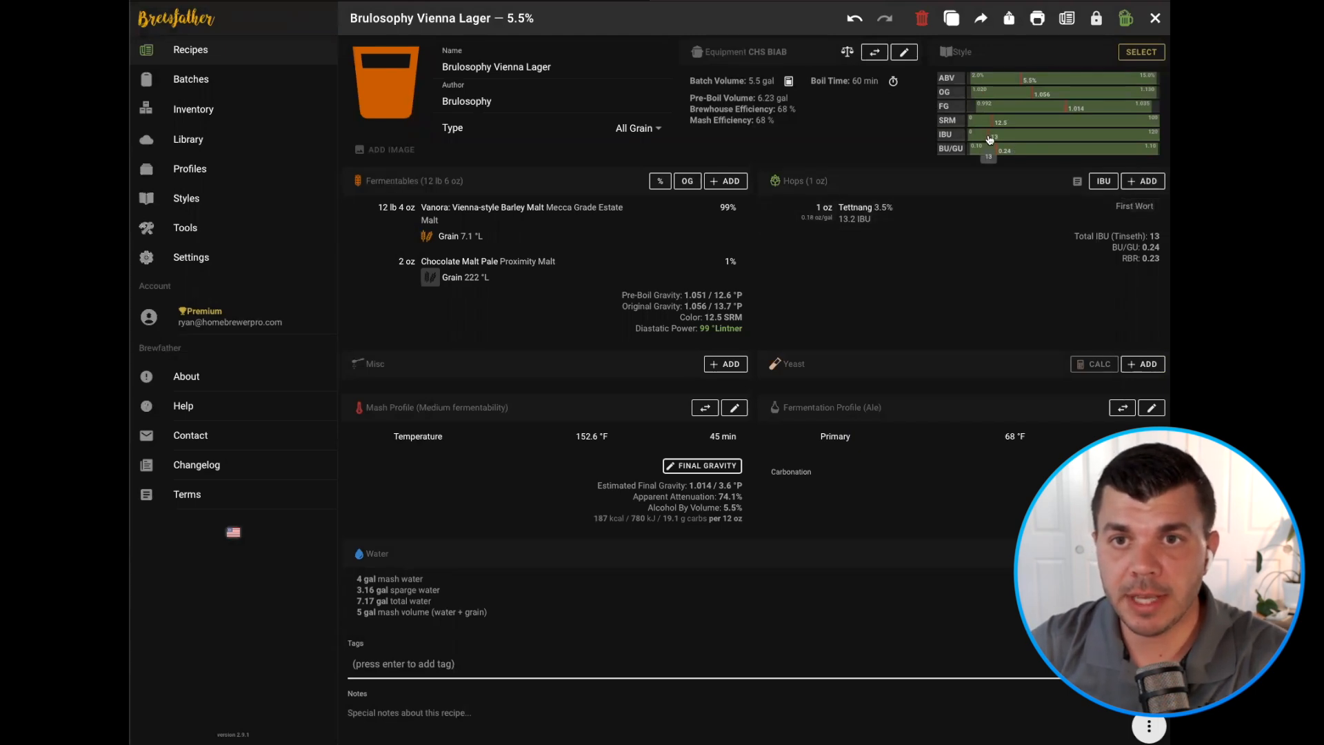
Add 0.5 oz of US Magnum pellets as a First Wort hop addition, searching for "mag"
{"action": "left_click", "coordinate": [1144, 182]}
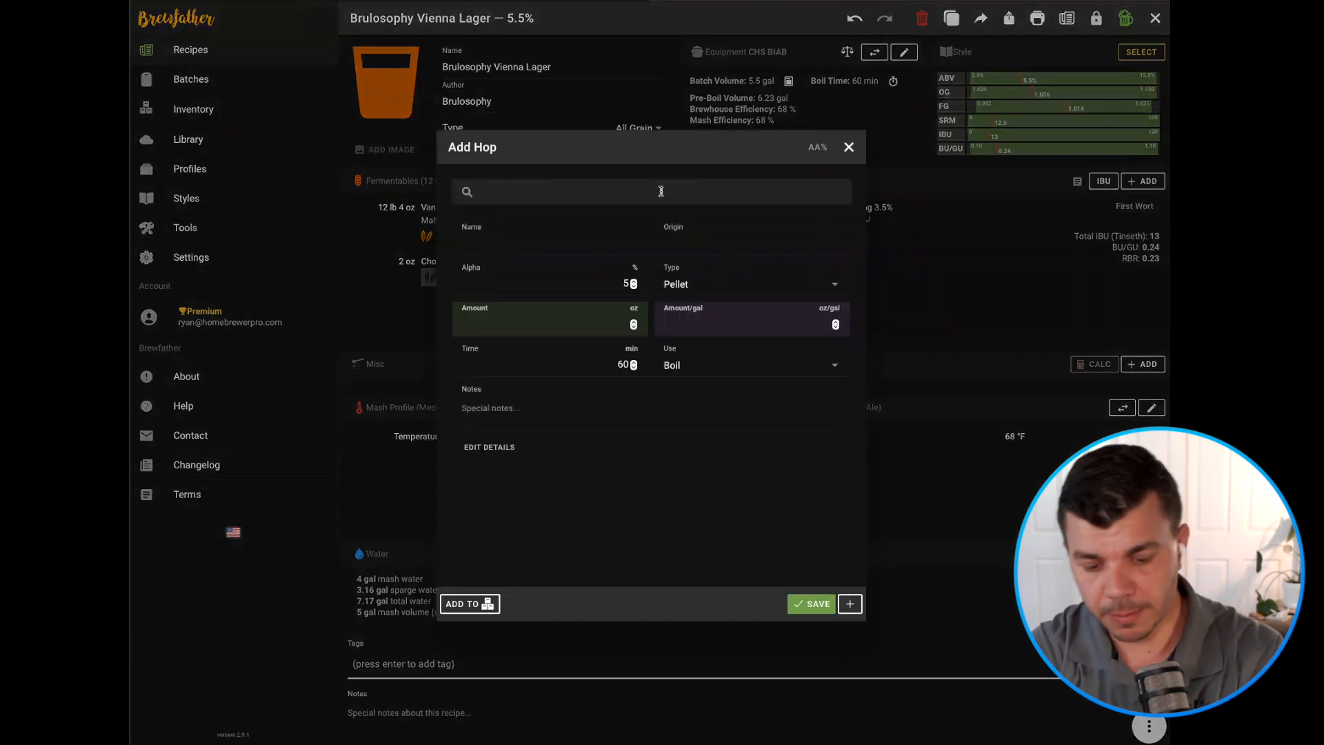
{"action": "type", "text": "mag"}
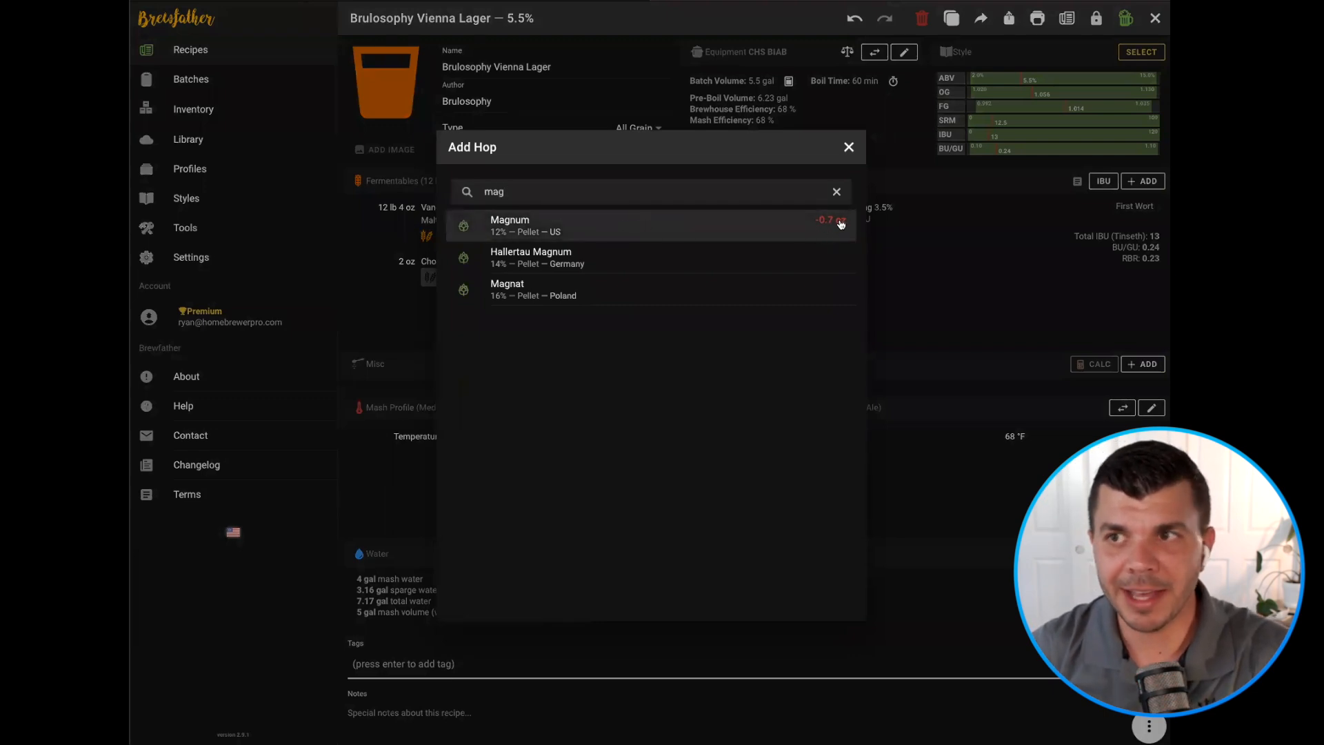
{"action": "left_click", "coordinate": [619, 232]}
{"action": "left_click", "coordinate": [602, 325]}
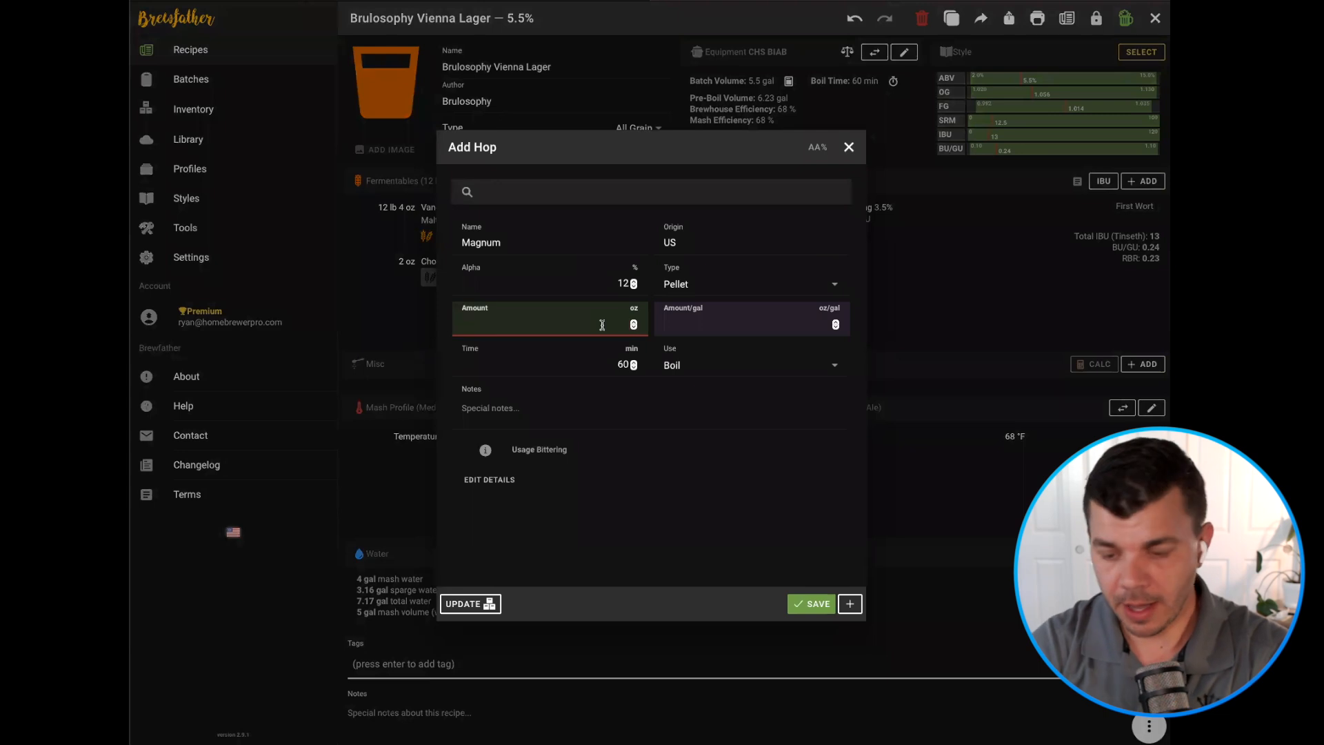
{"action": "type", "text": "0.5"}
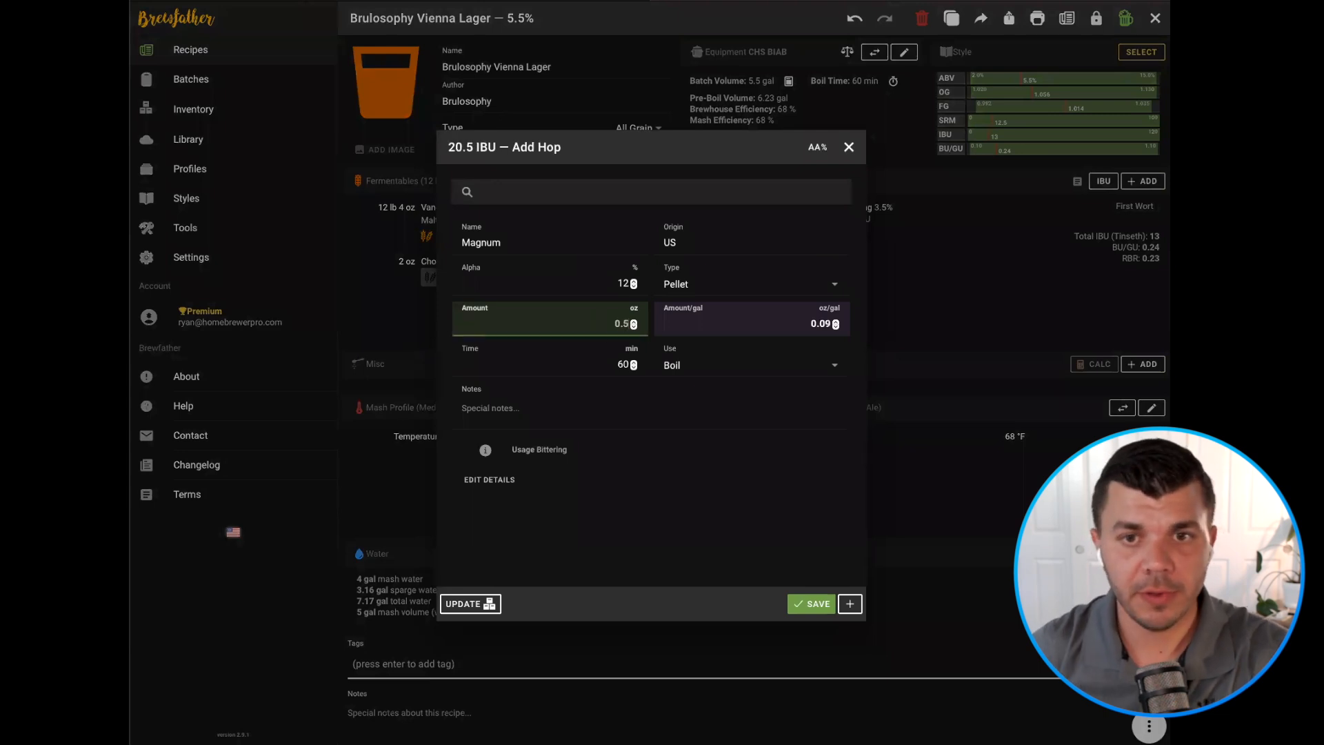
{"action": "left_click", "coordinate": [700, 373]}
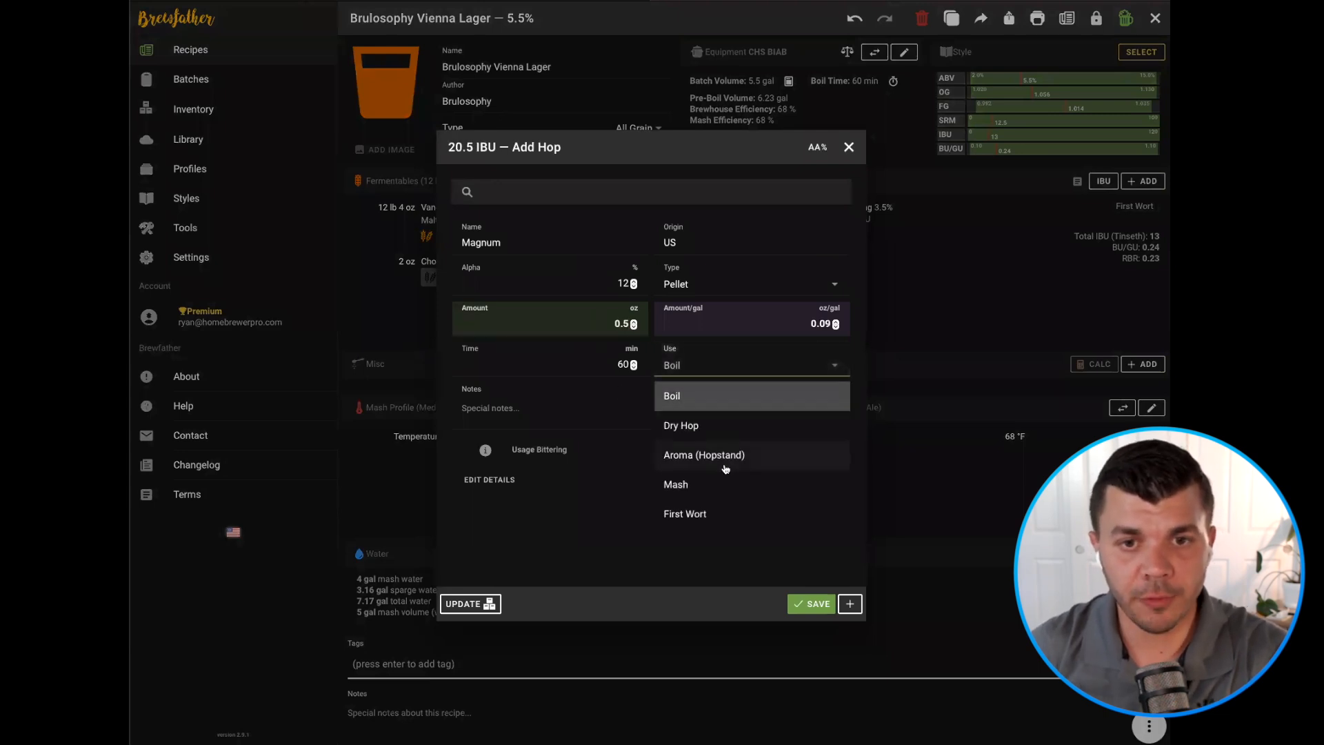
{"action": "left_click", "coordinate": [727, 515]}
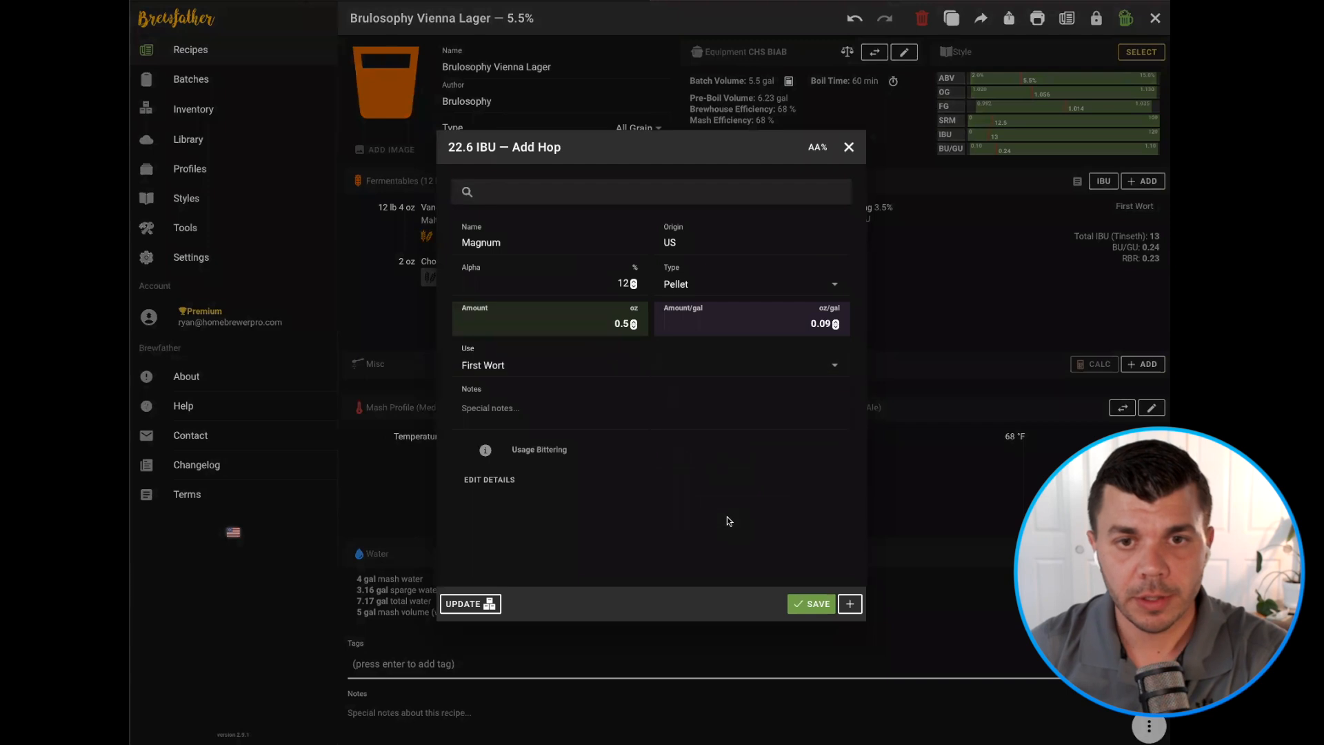
{"action": "left_click", "coordinate": [812, 605]}
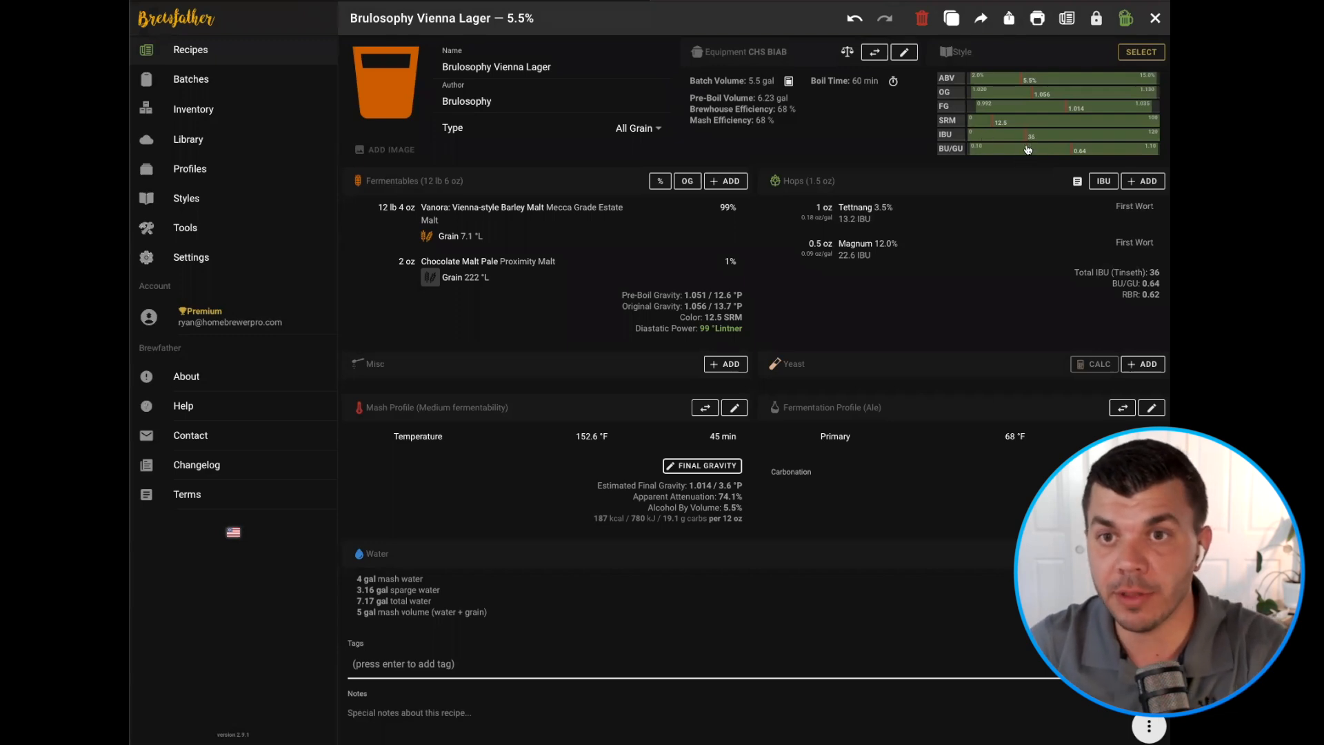
Start another hop addition with US Tettnang pellets, searching for "tet", and set its alpha acid to 3.5%
{"action": "left_click", "coordinate": [1150, 181]}
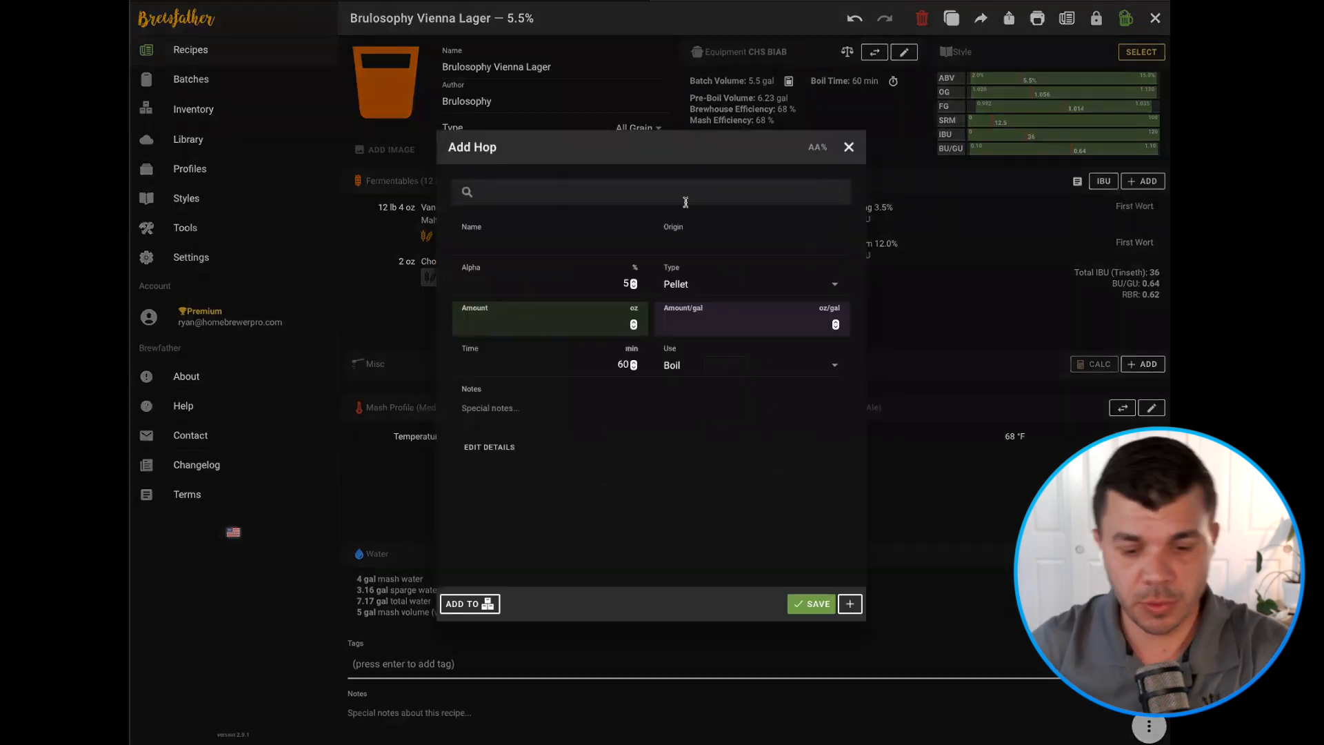
{"action": "type", "text": "tet"}
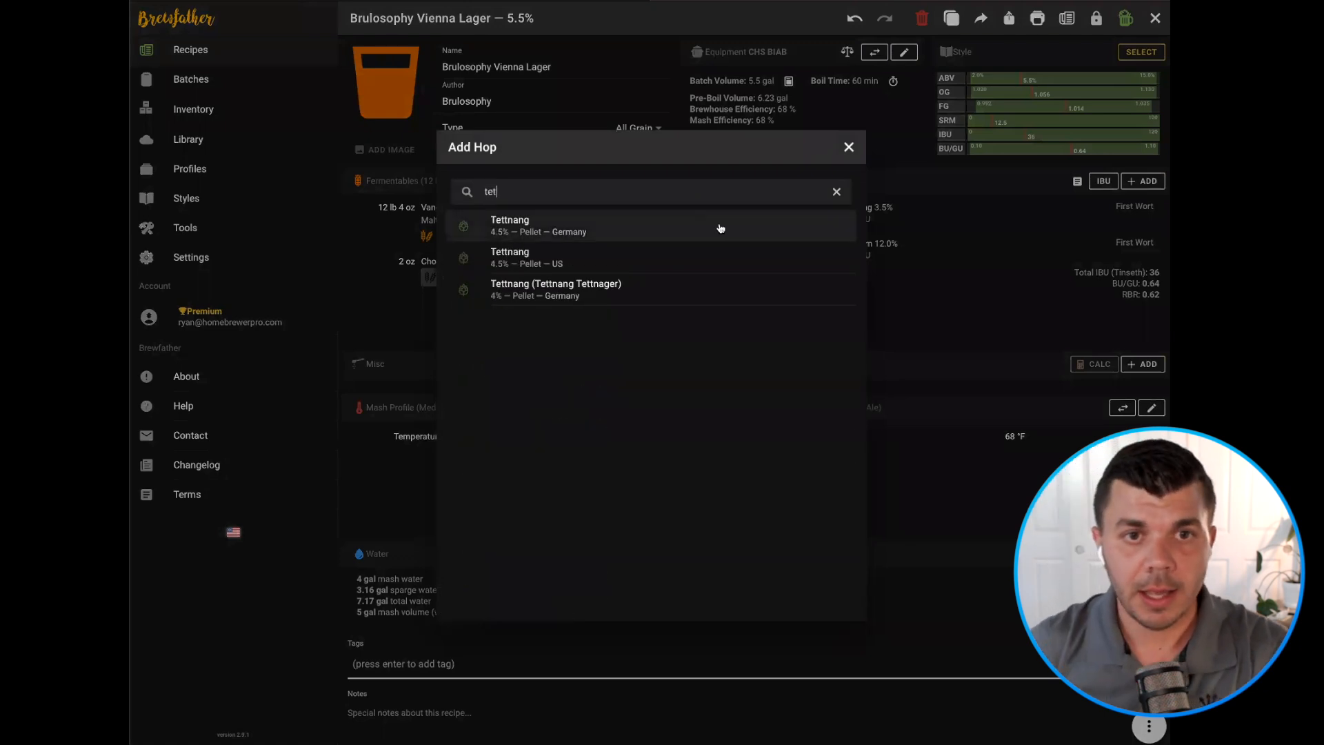
{"action": "left_click", "coordinate": [585, 261]}
{"action": "double_click", "coordinate": [618, 282]}
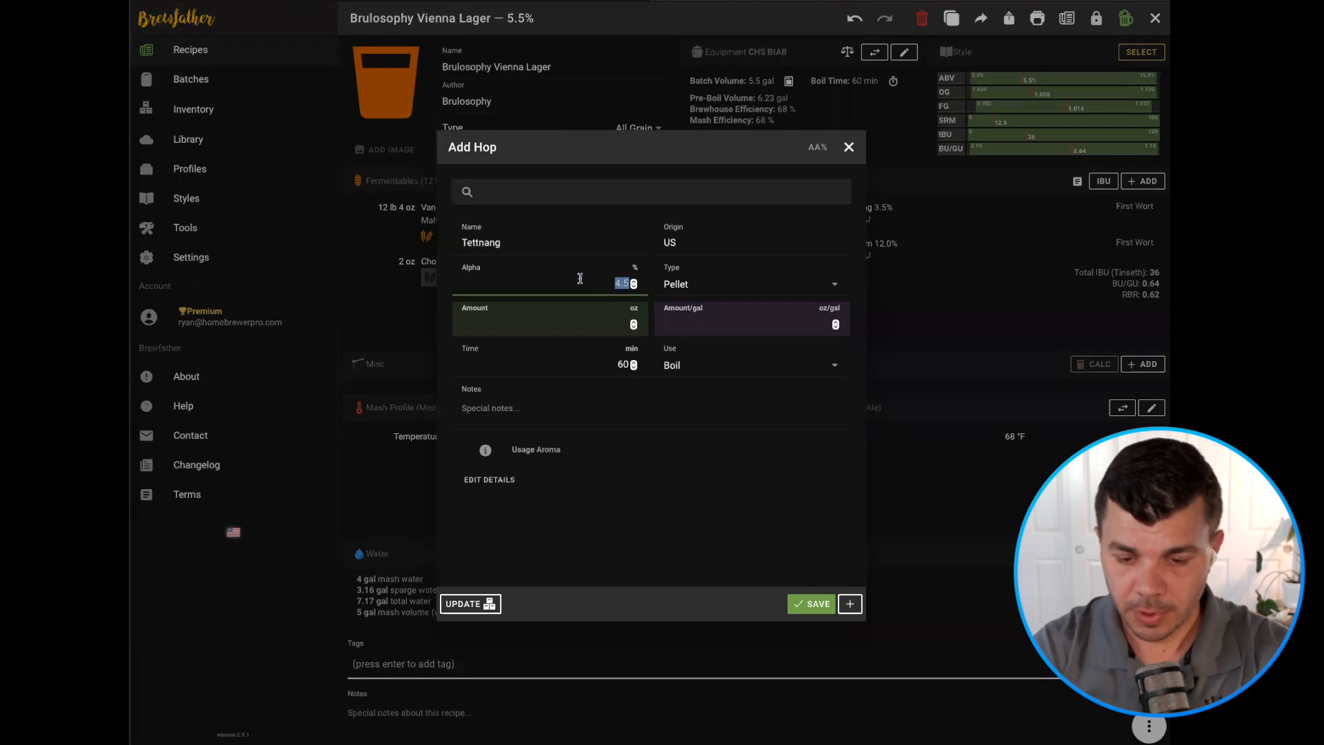
{"action": "type", "text": "3.5"}
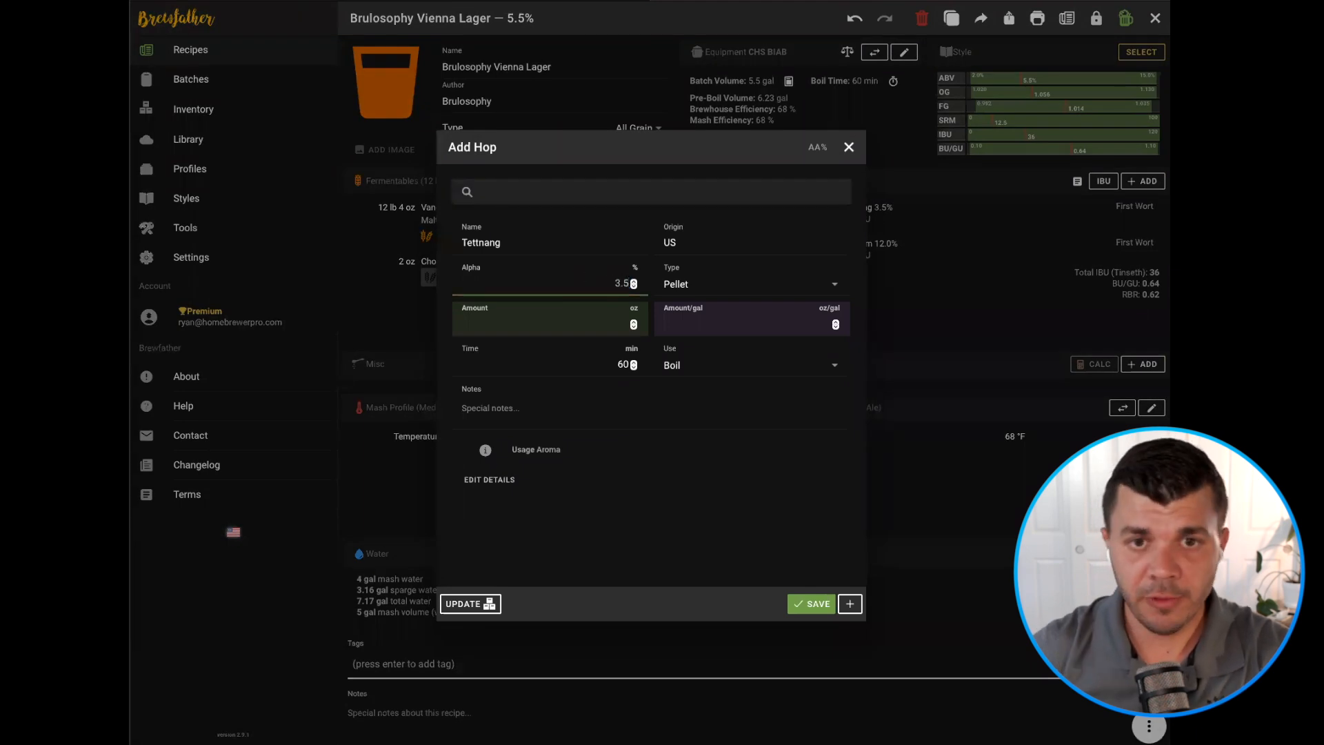
Set the second Tettnang addition to 1 oz with a 10-minute boil time and save the hop
{"action": "left_click", "coordinate": [607, 323]}
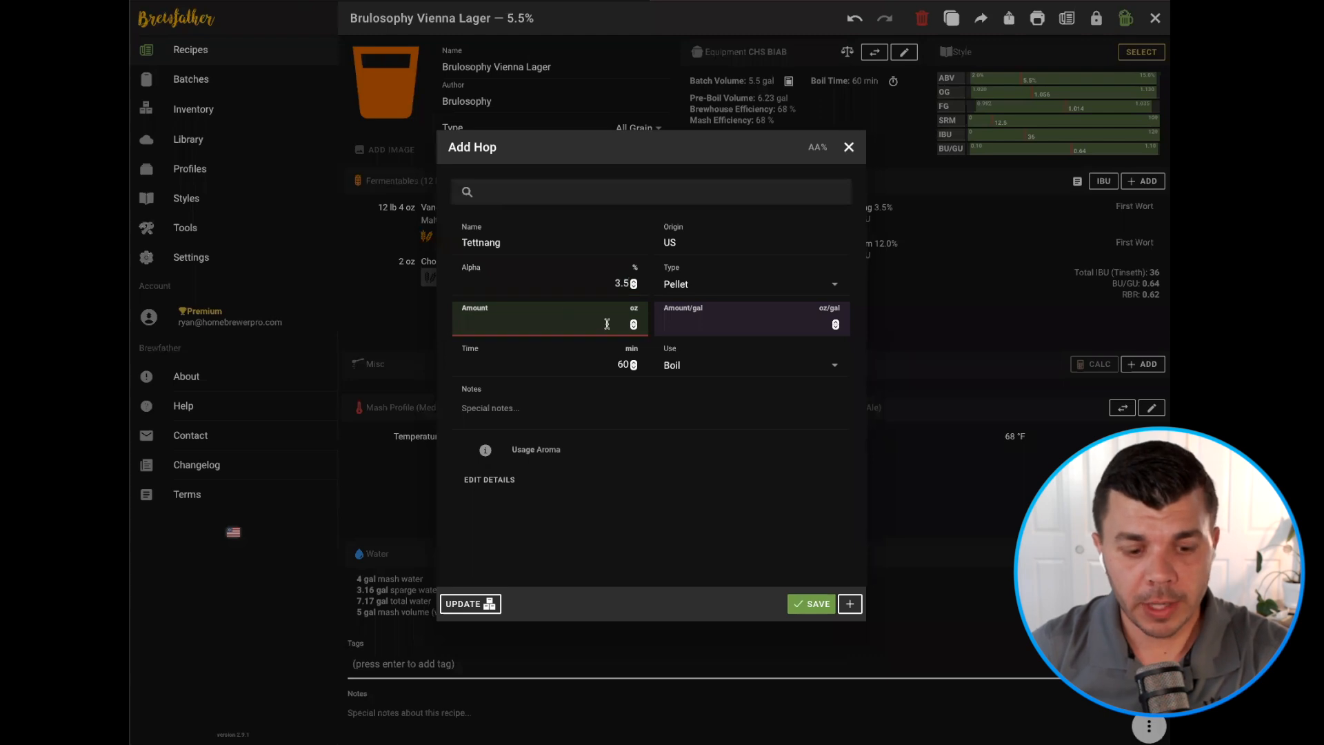
{"action": "type", "text": "1"}
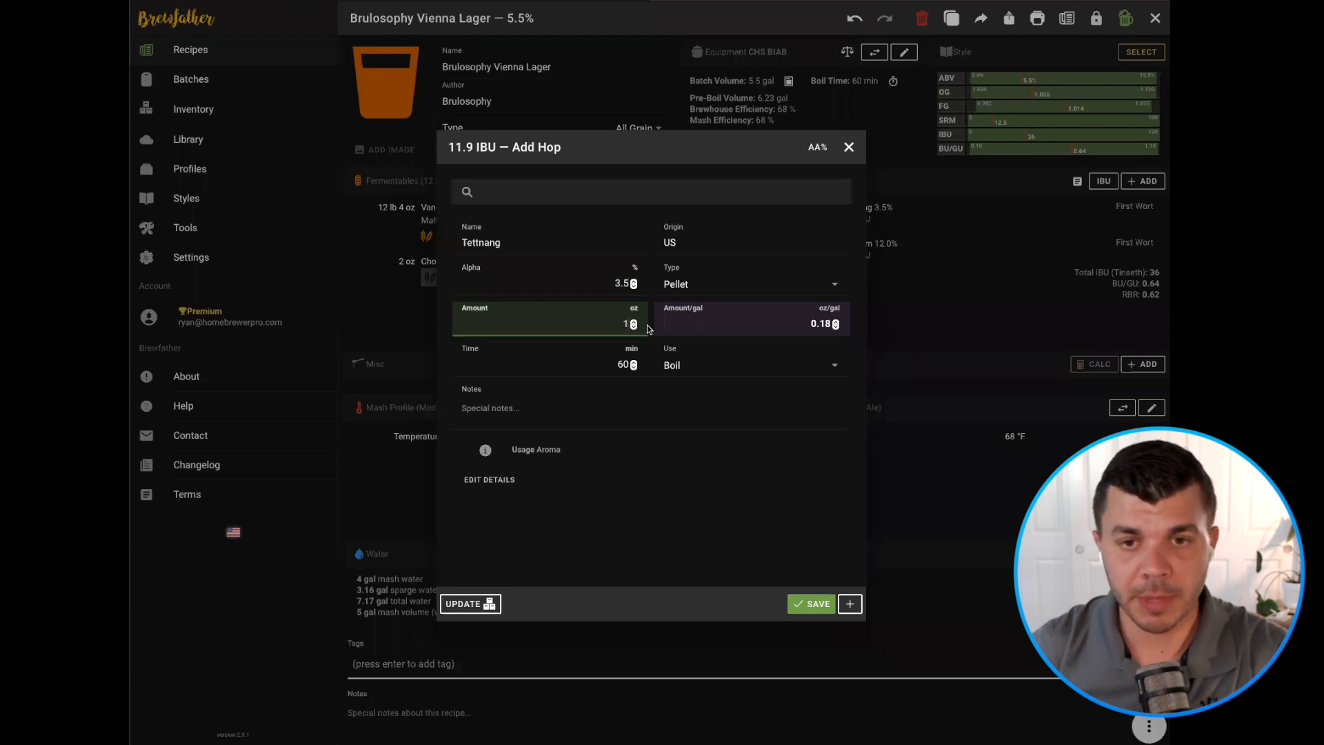
{"action": "left_click", "coordinate": [621, 364]}
{"action": "type", "text": "10"}
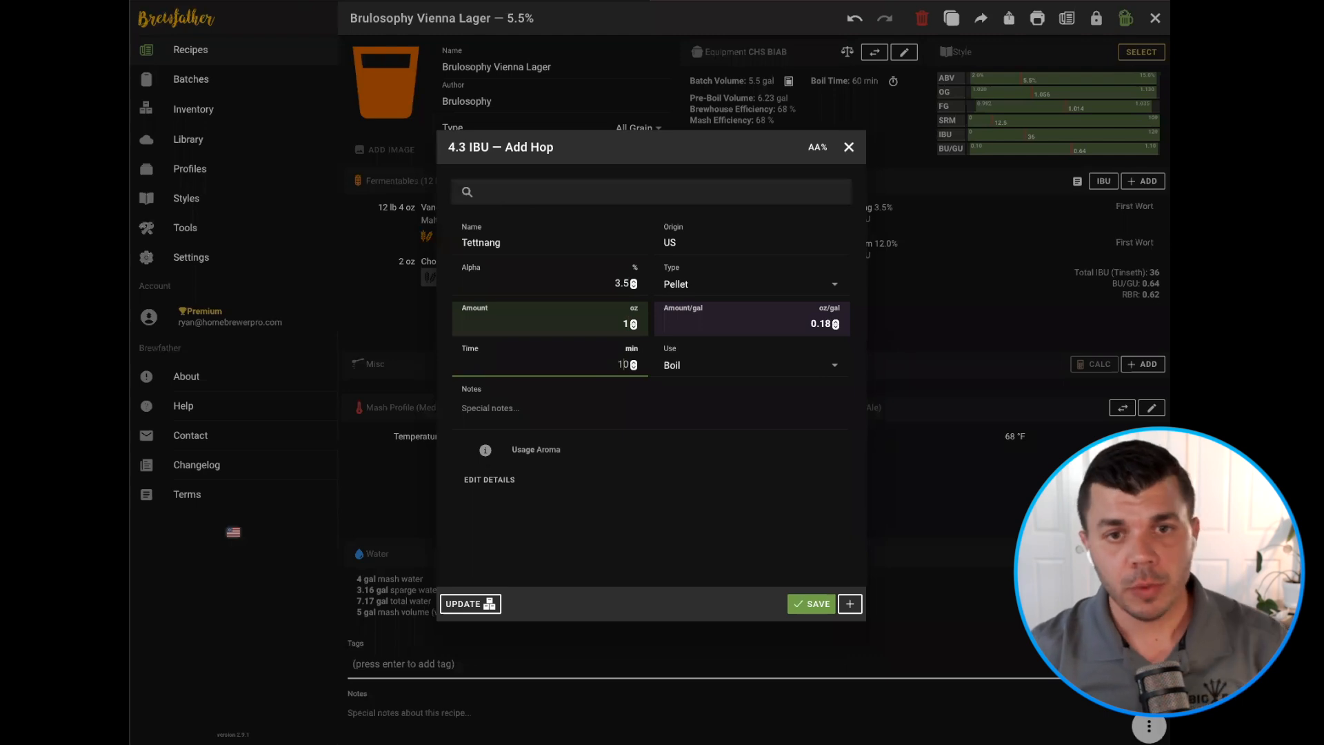
{"action": "left_click", "coordinate": [709, 469]}
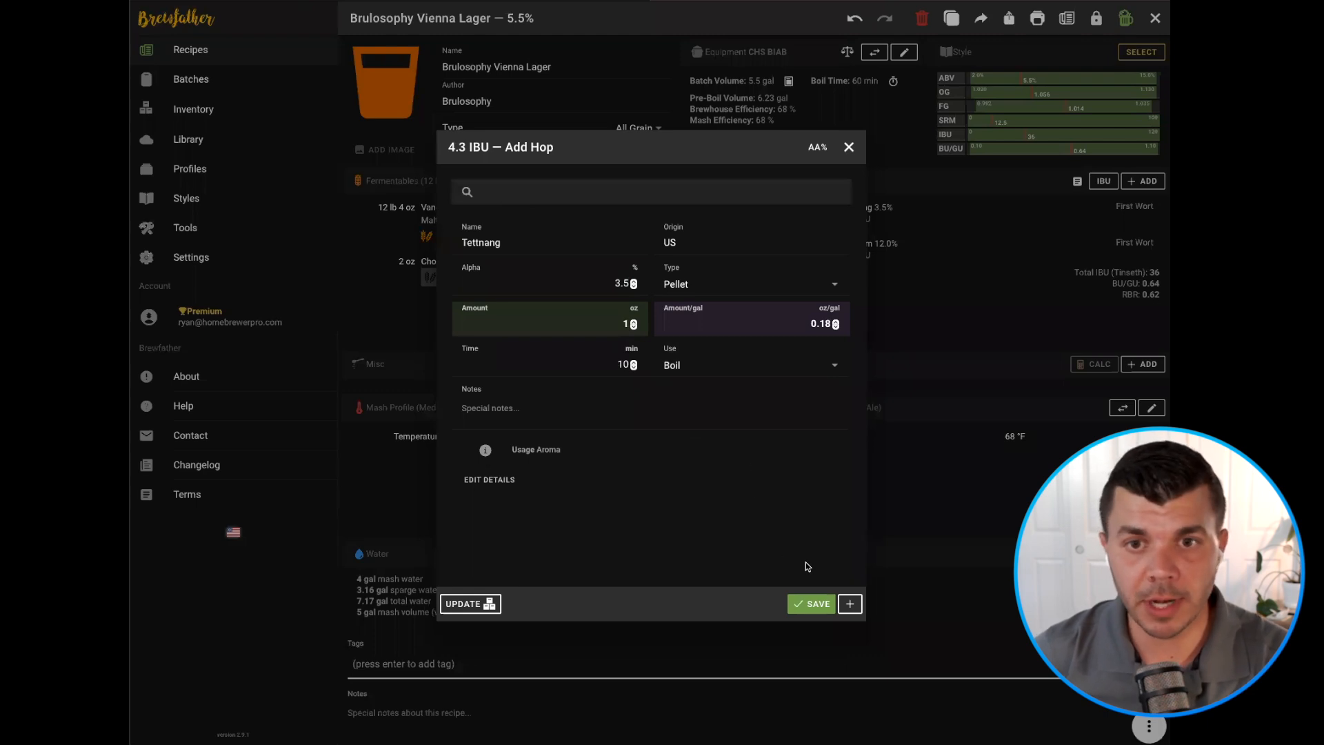
{"action": "left_click", "coordinate": [820, 604]}
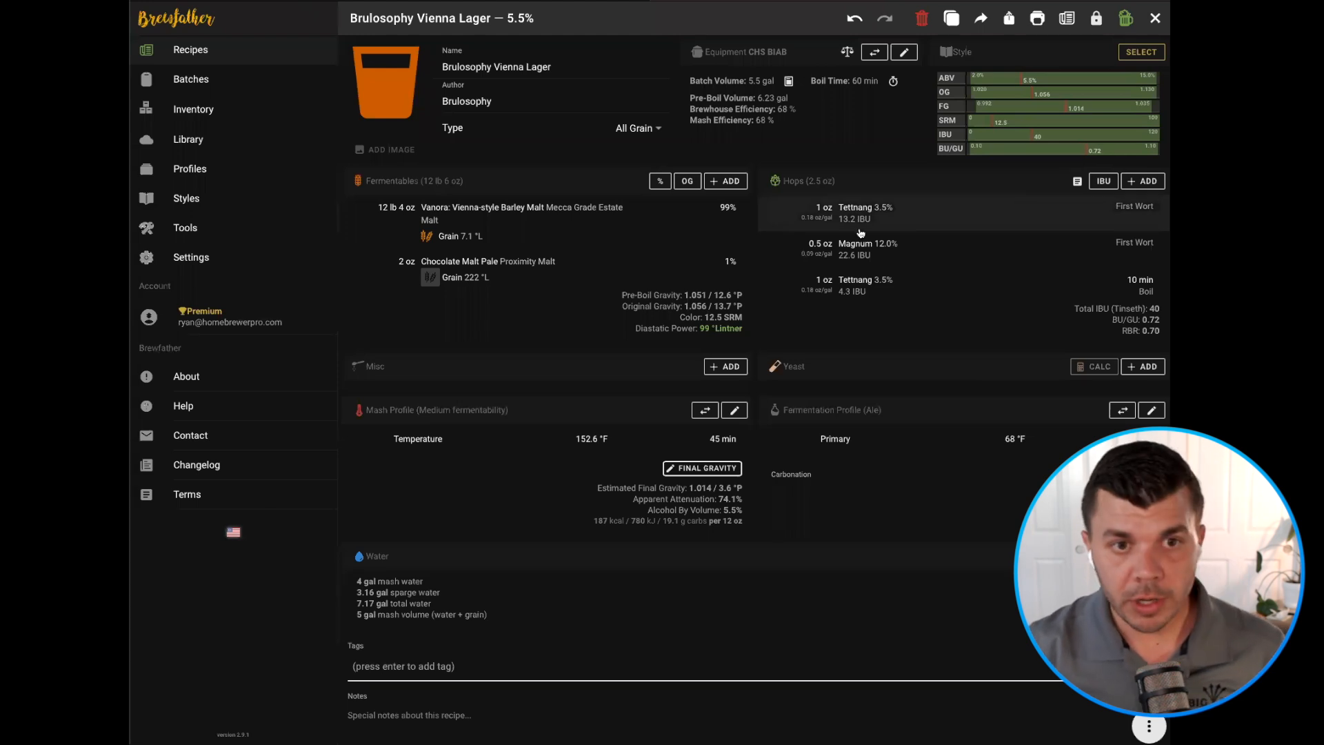
Add one package of Imperial Yeast L17 Harvest to the recipe's yeast, searching for "har"
{"action": "left_click", "coordinate": [1145, 368]}
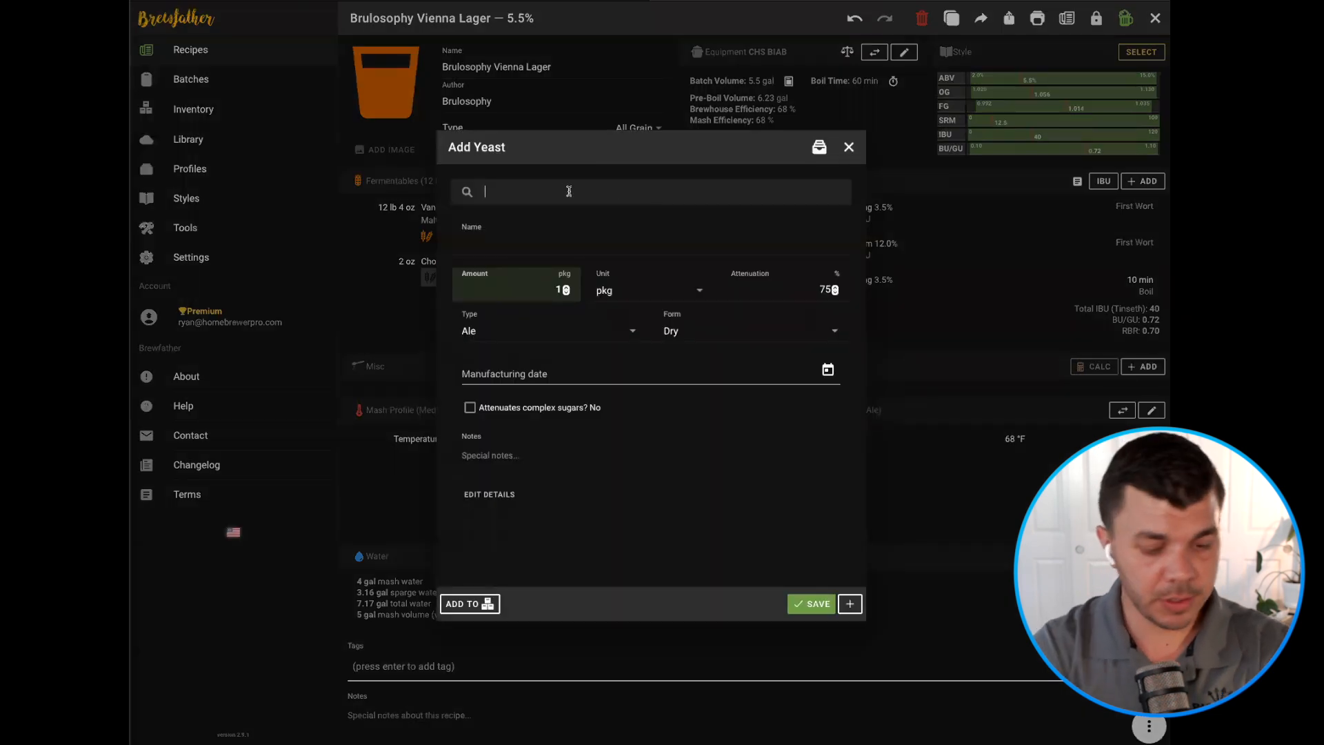
{"action": "type", "text": "har"}
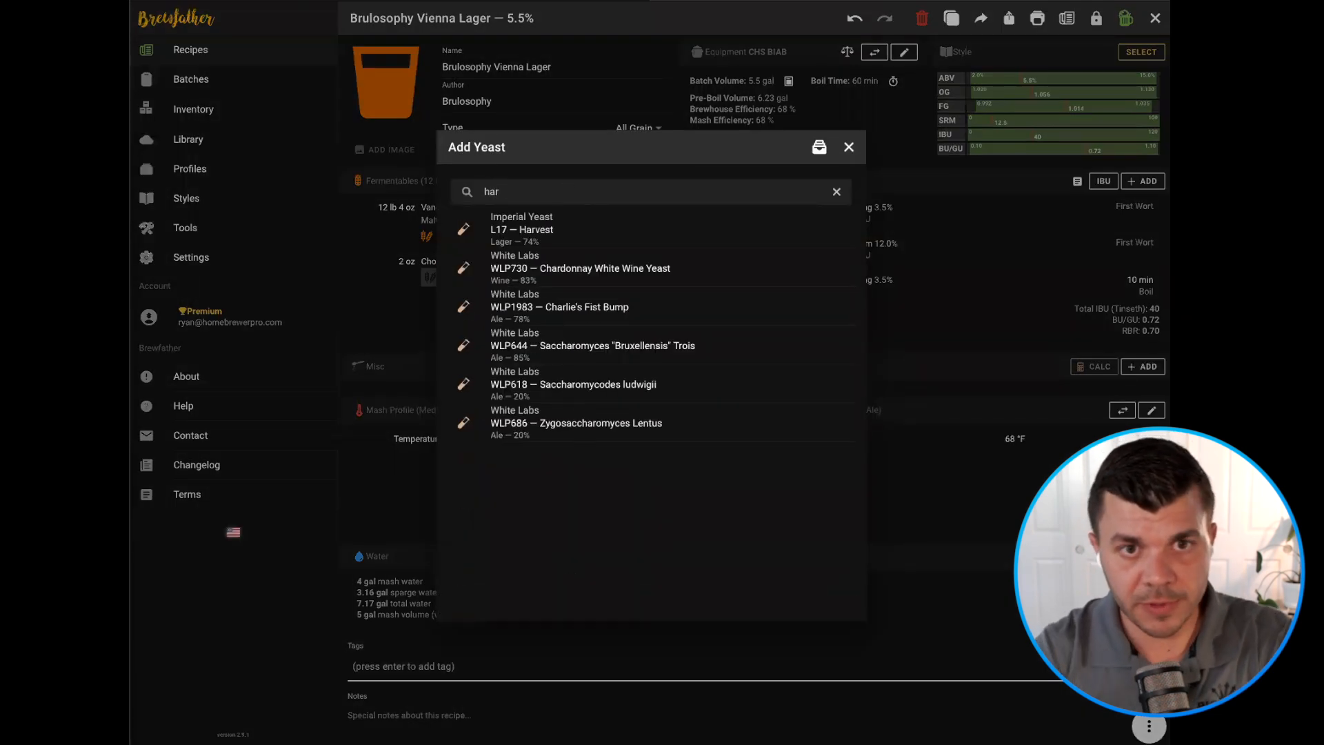
{"action": "left_click", "coordinate": [556, 230]}
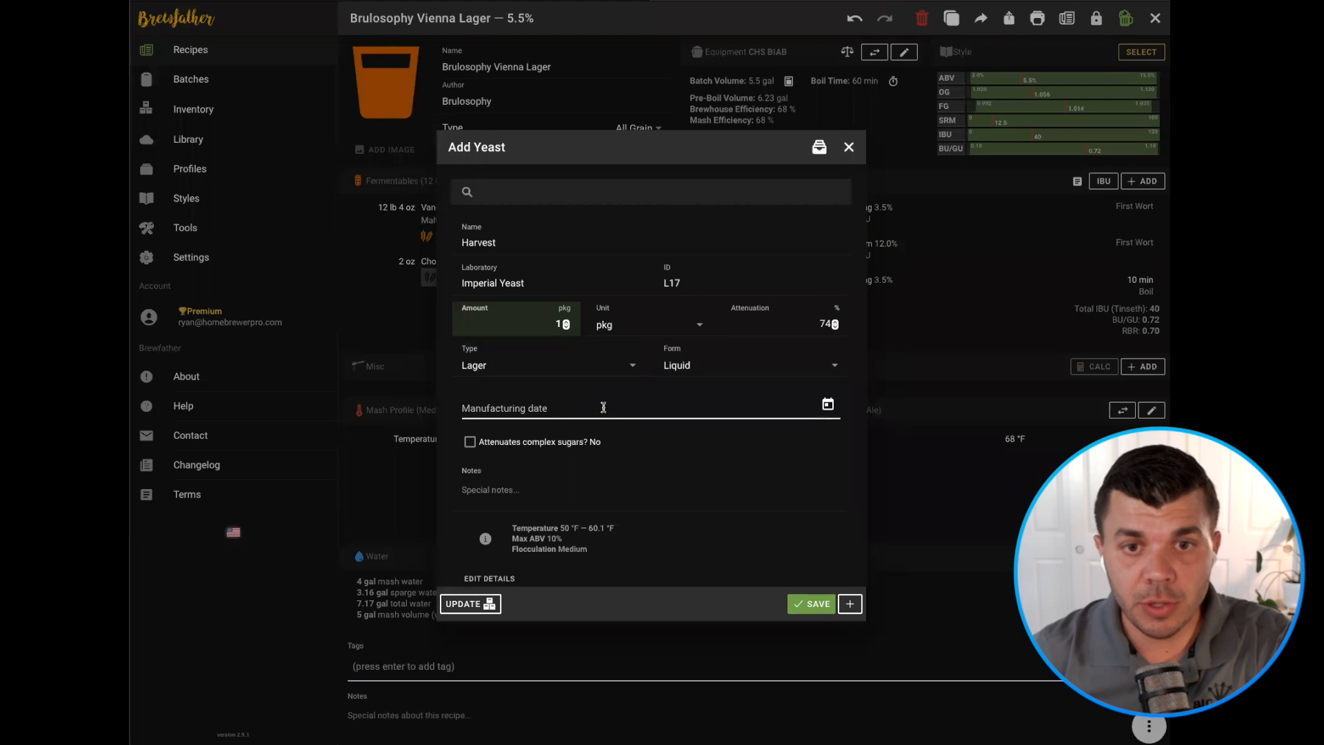
{"action": "left_click", "coordinate": [597, 406]}
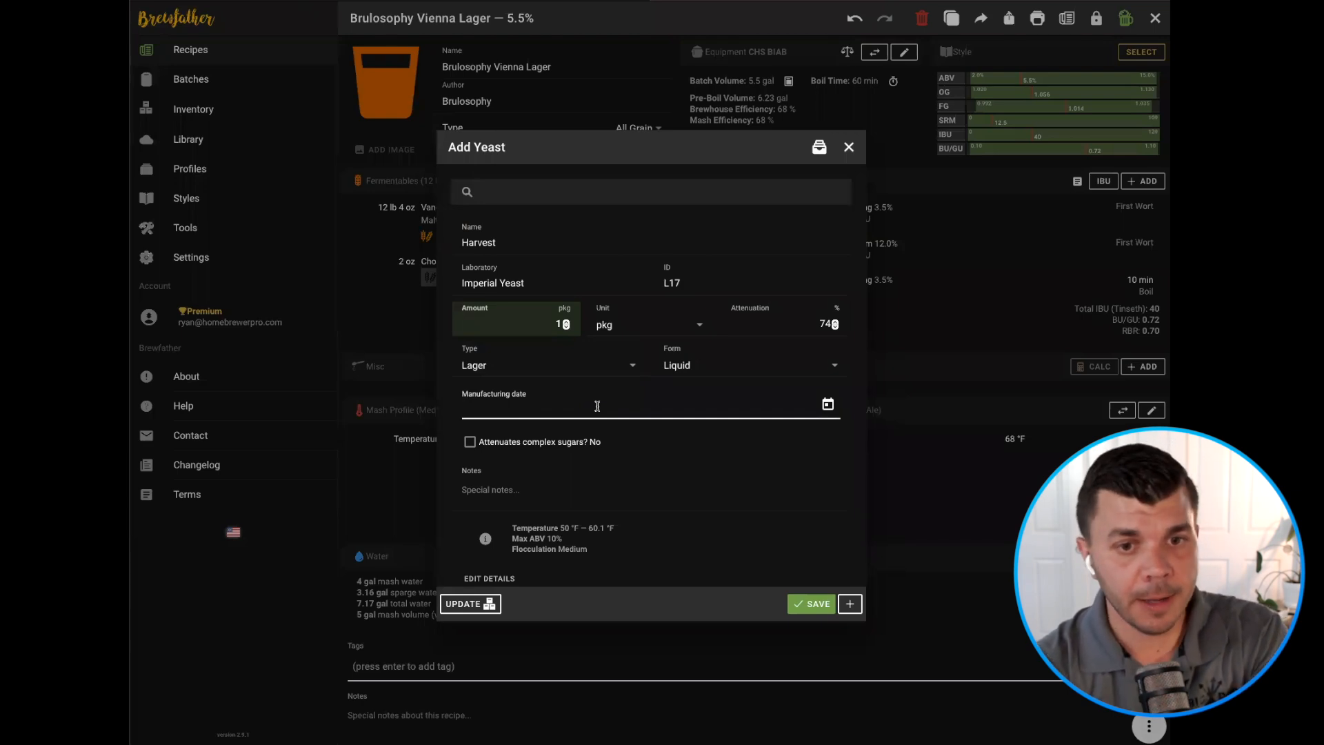
{"action": "scroll", "coordinate": [621, 445], "scroll_direction": "down", "scroll_amount": 2}
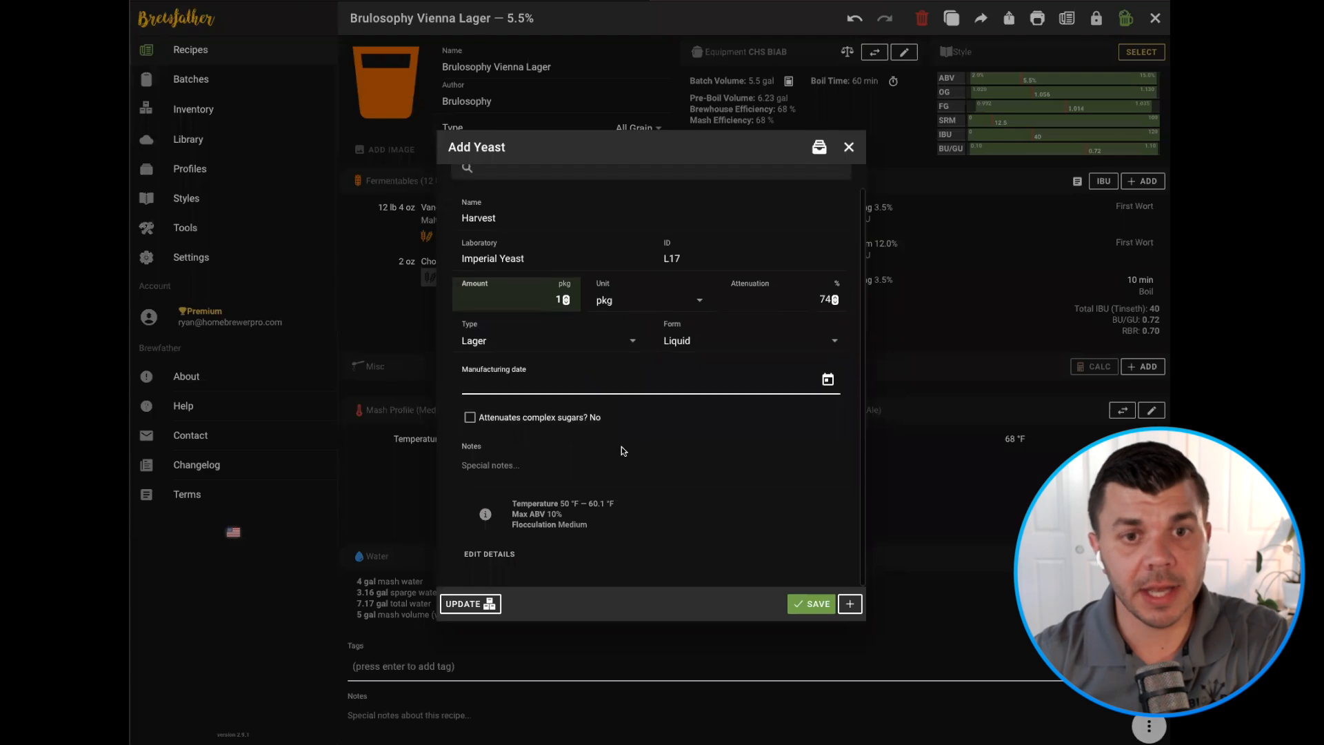
{"action": "scroll", "coordinate": [622, 446], "scroll_direction": "up", "scroll_amount": 2}
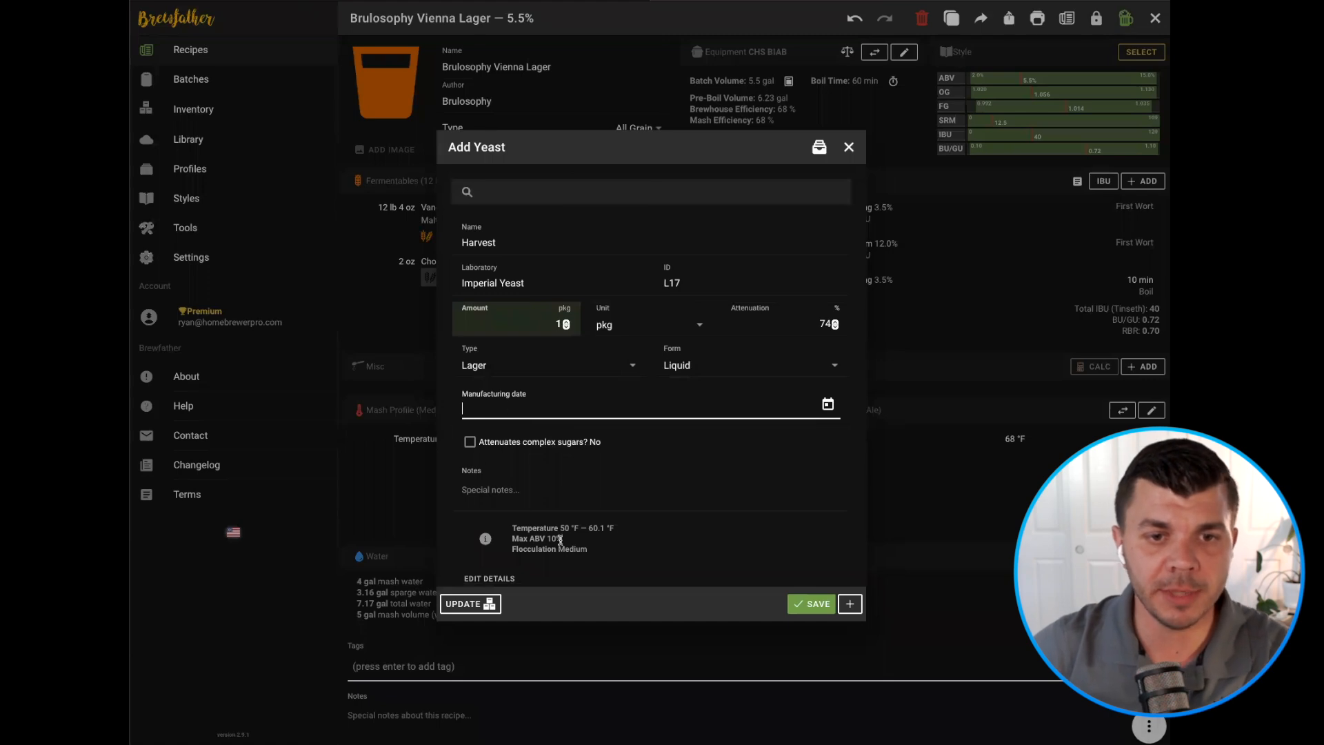
{"action": "scroll", "coordinate": [641, 524], "scroll_direction": "down", "scroll_amount": 1}
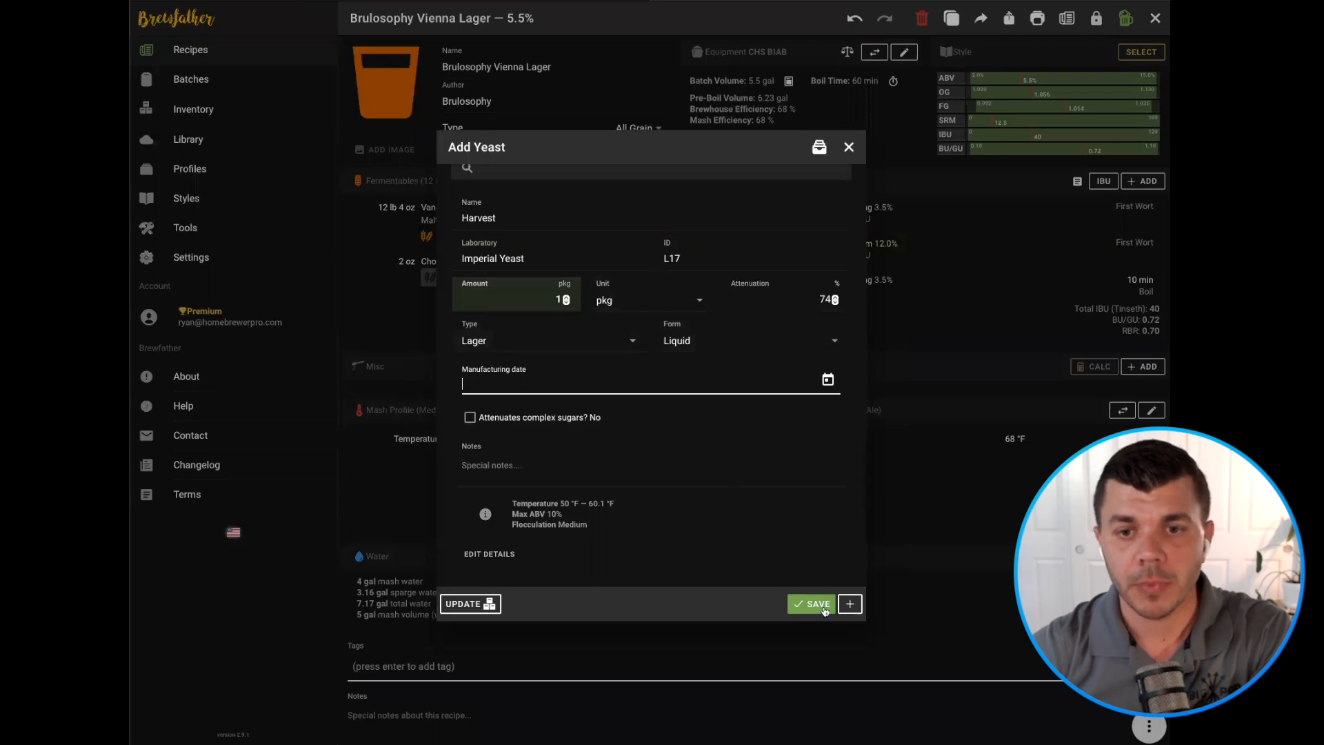
{"action": "left_click", "coordinate": [818, 604]}
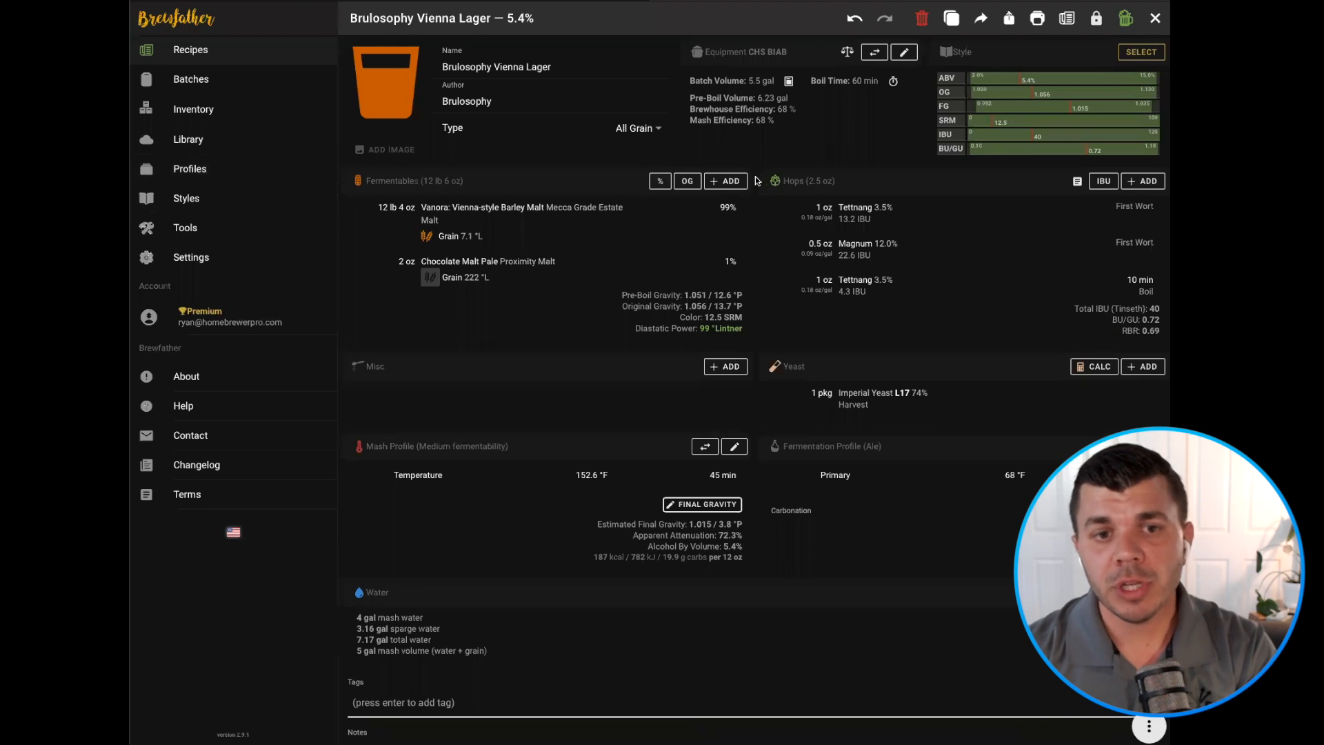
Review the selectable mash profiles and the Medium fermentability profile's step settings, and save that profile
{"action": "scroll", "coordinate": [756, 181], "scroll_direction": "down", "scroll_amount": 1}
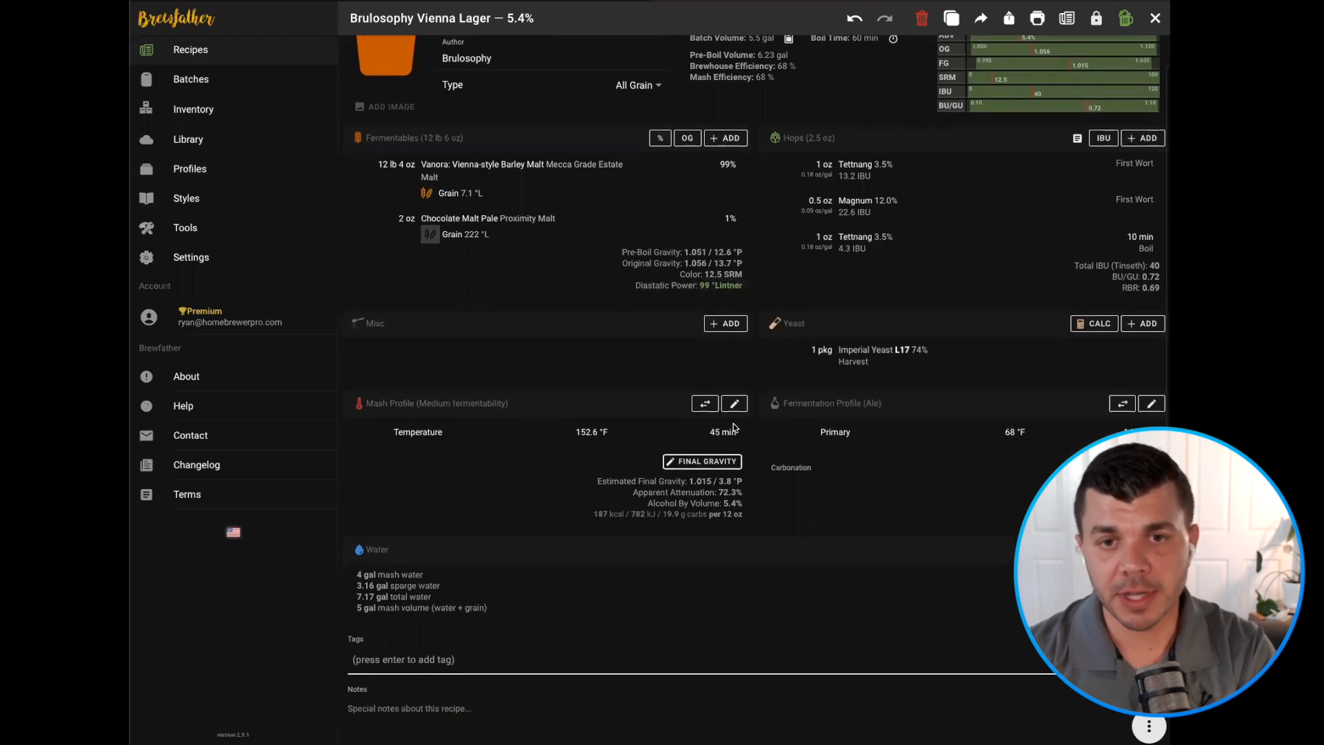
{"action": "left_click", "coordinate": [705, 404]}
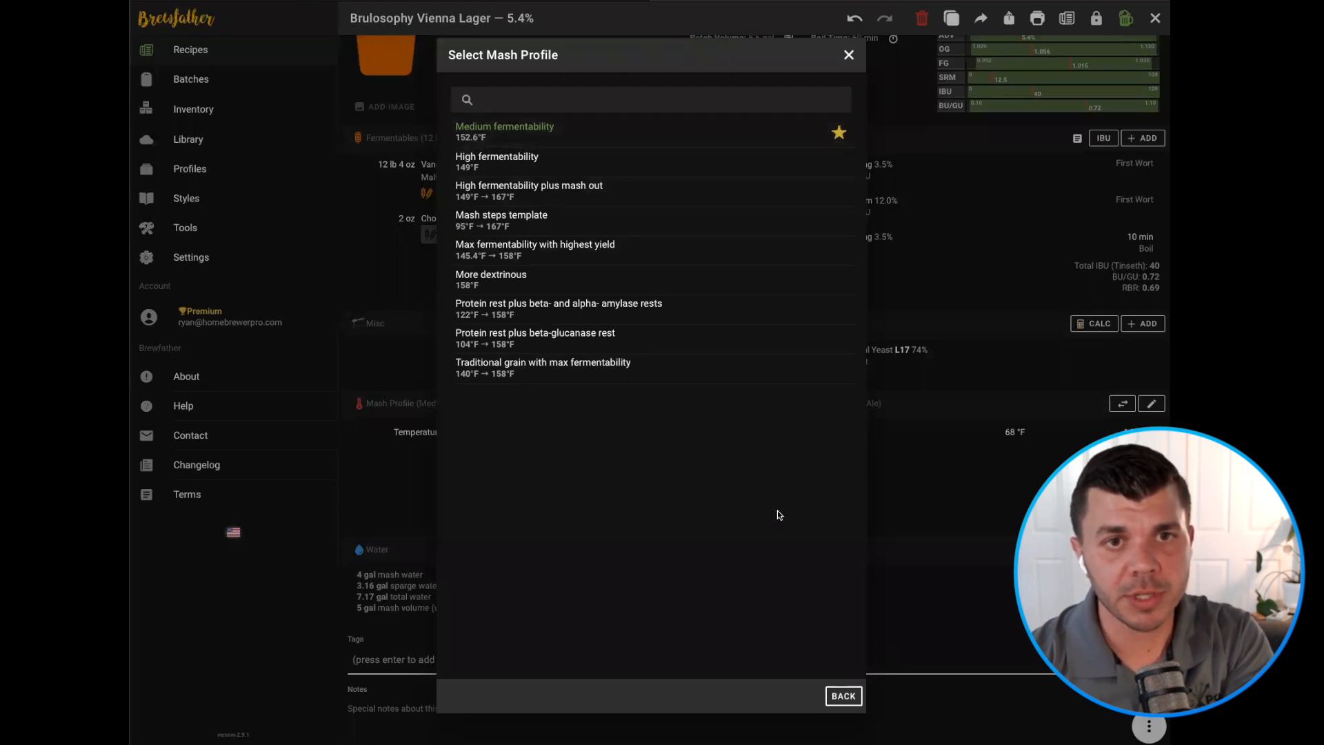
{"action": "left_click", "coordinate": [843, 696]}
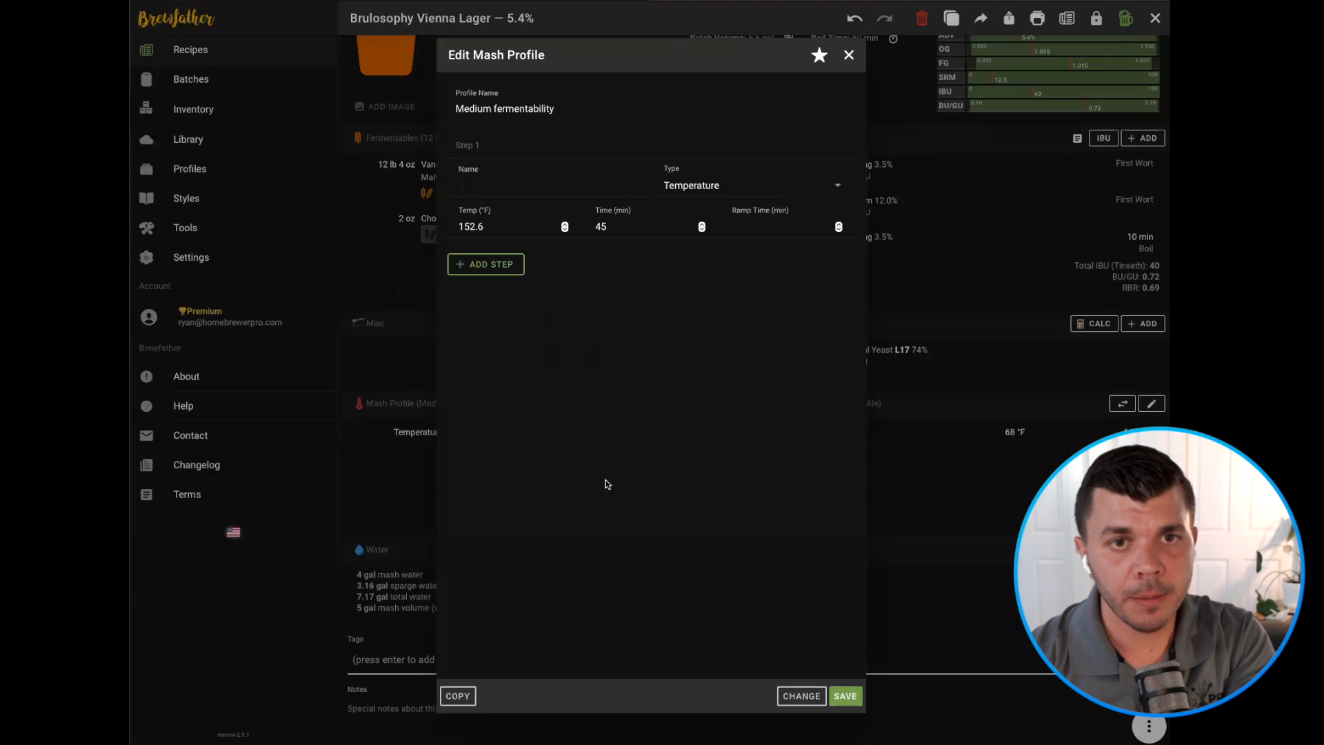
{"action": "left_click", "coordinate": [845, 696]}
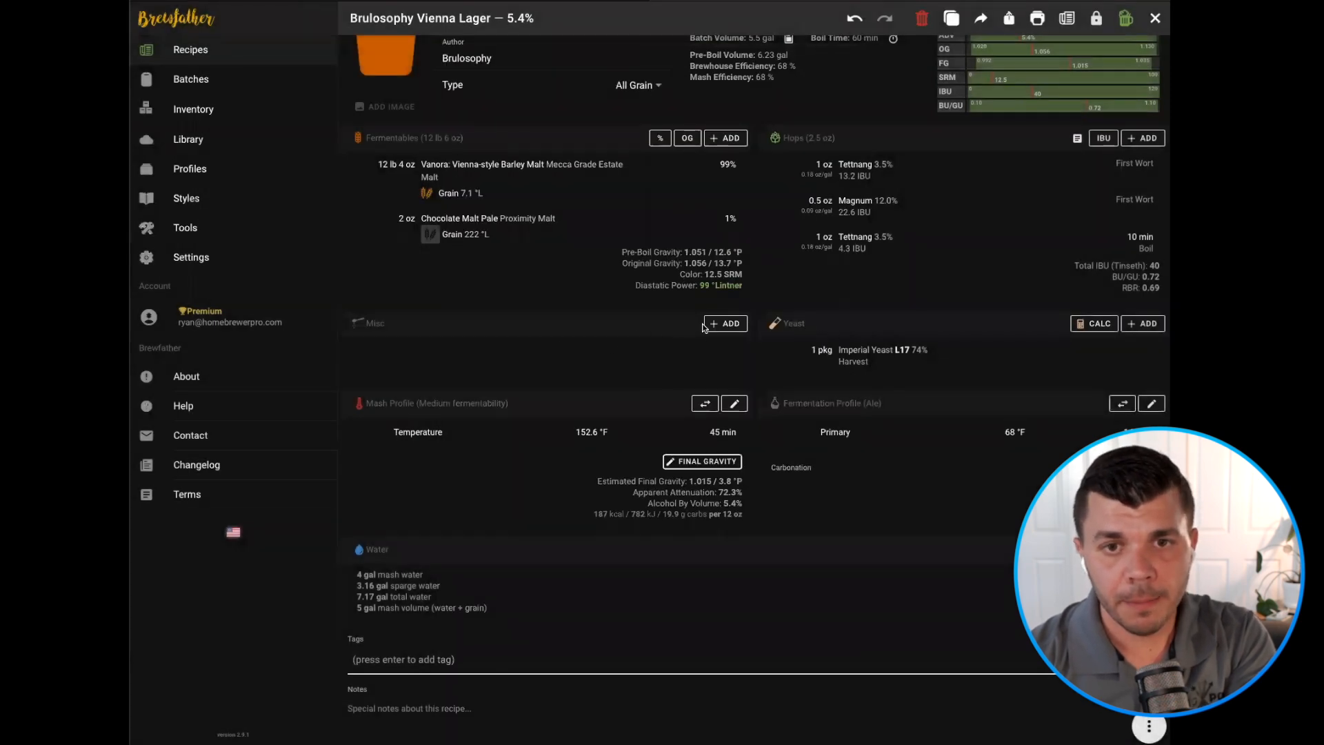
{"action": "left_click", "coordinate": [726, 324]}
{"action": "left_click", "coordinate": [567, 188]}
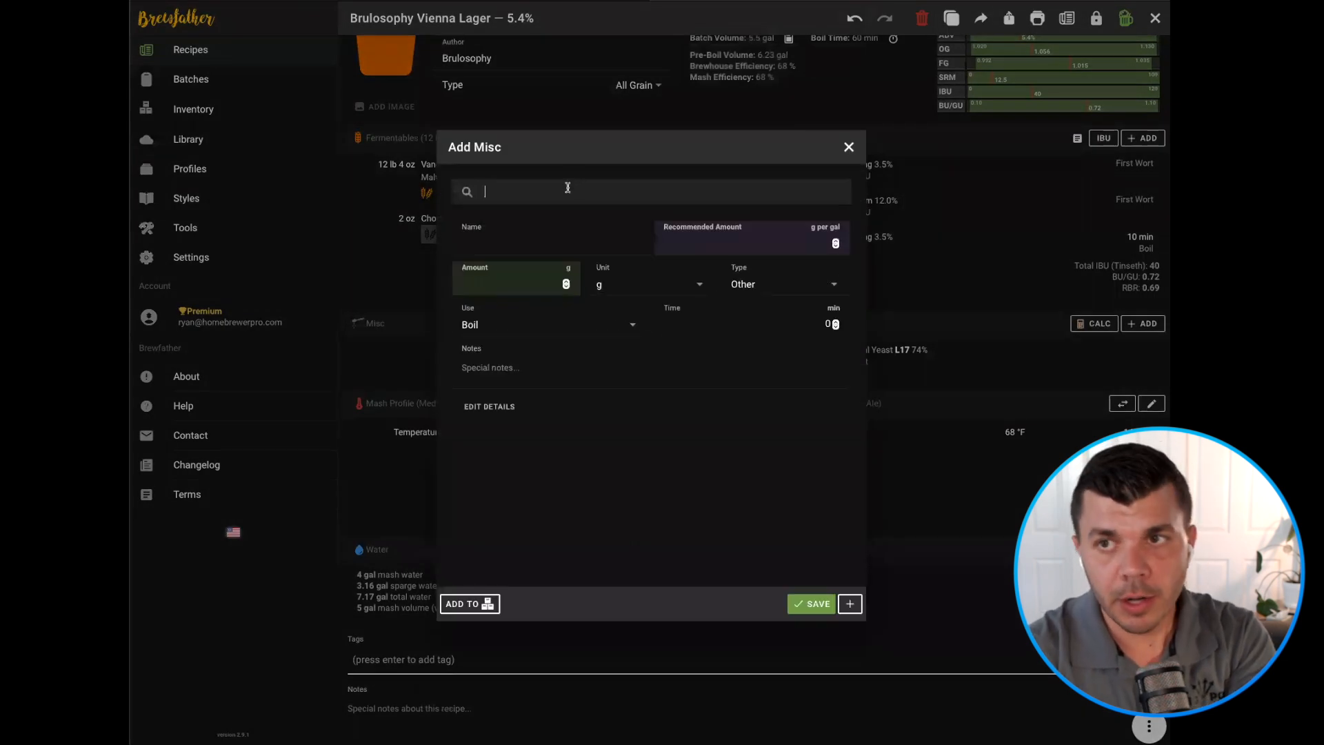
{"action": "left_click", "coordinate": [849, 147]}
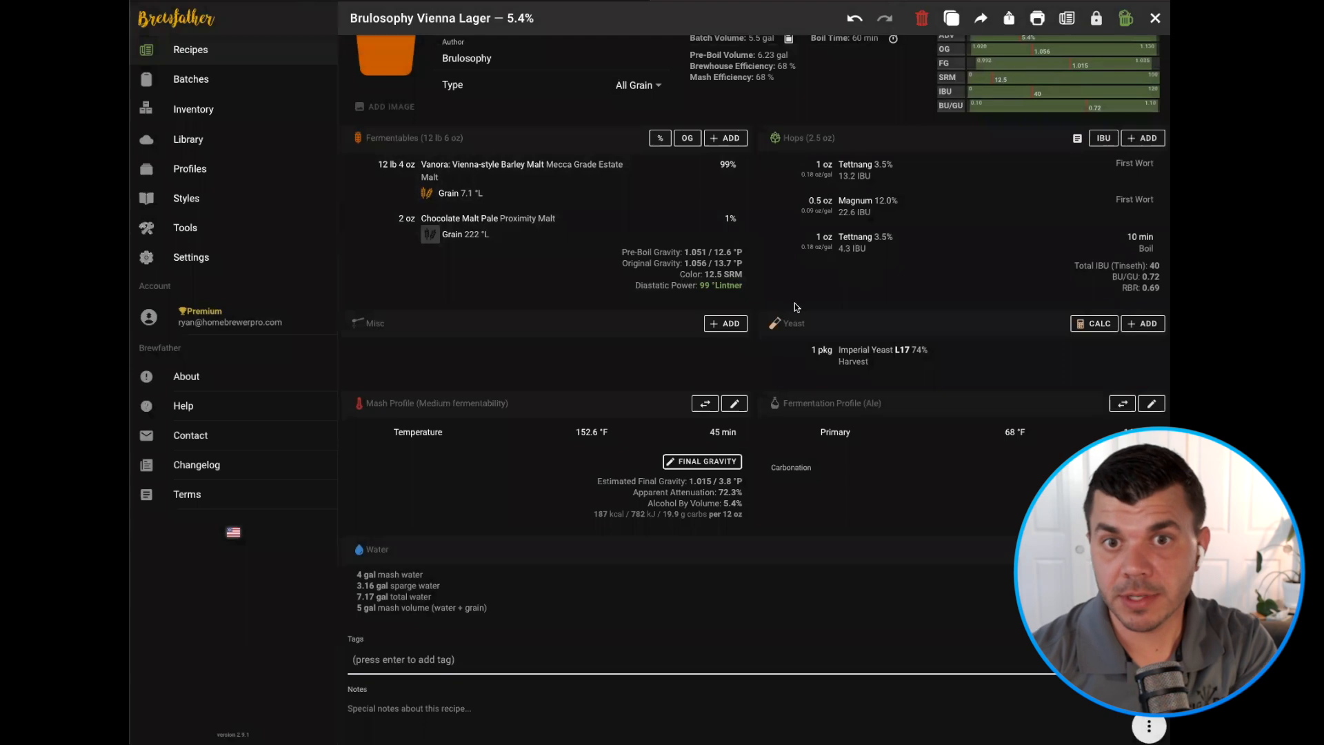
{"action": "scroll", "coordinate": [758, 336], "scroll_direction": "down", "scroll_amount": 1}
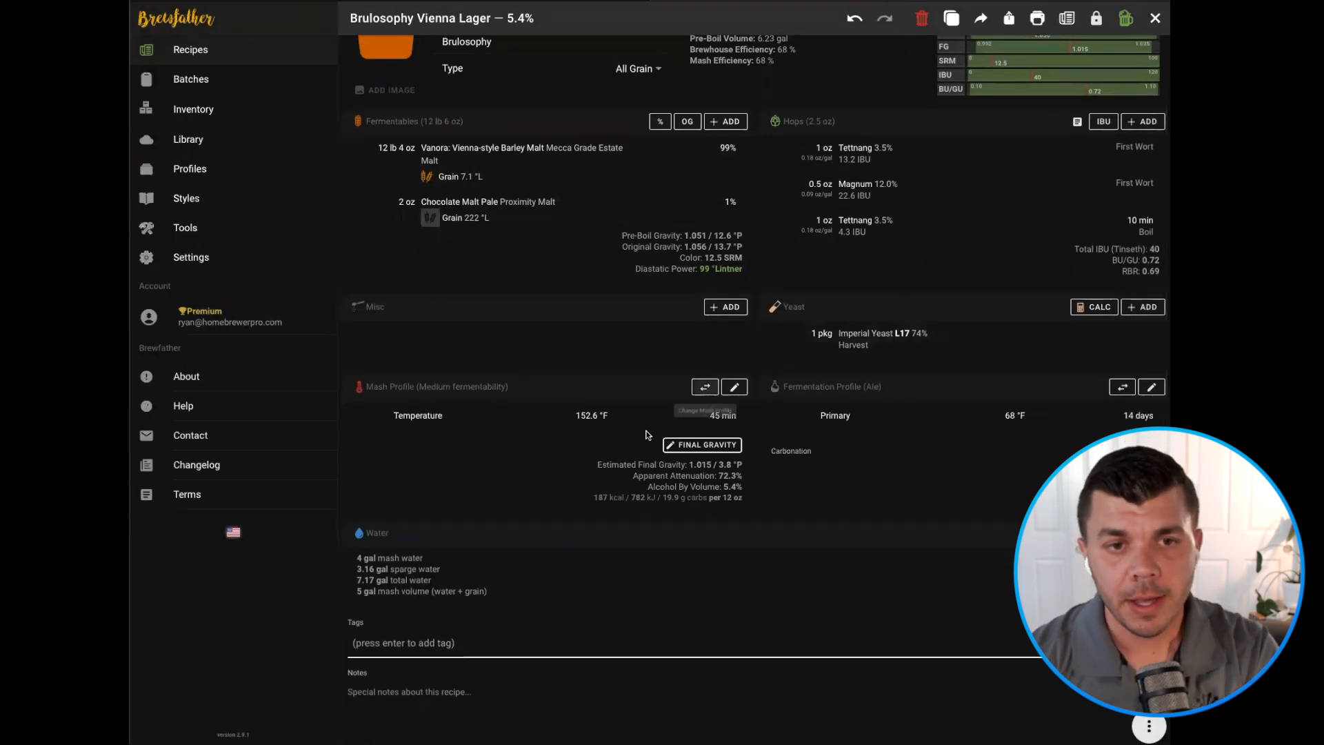
{"action": "scroll", "coordinate": [900, 390], "scroll_direction": "down", "scroll_amount": 2}
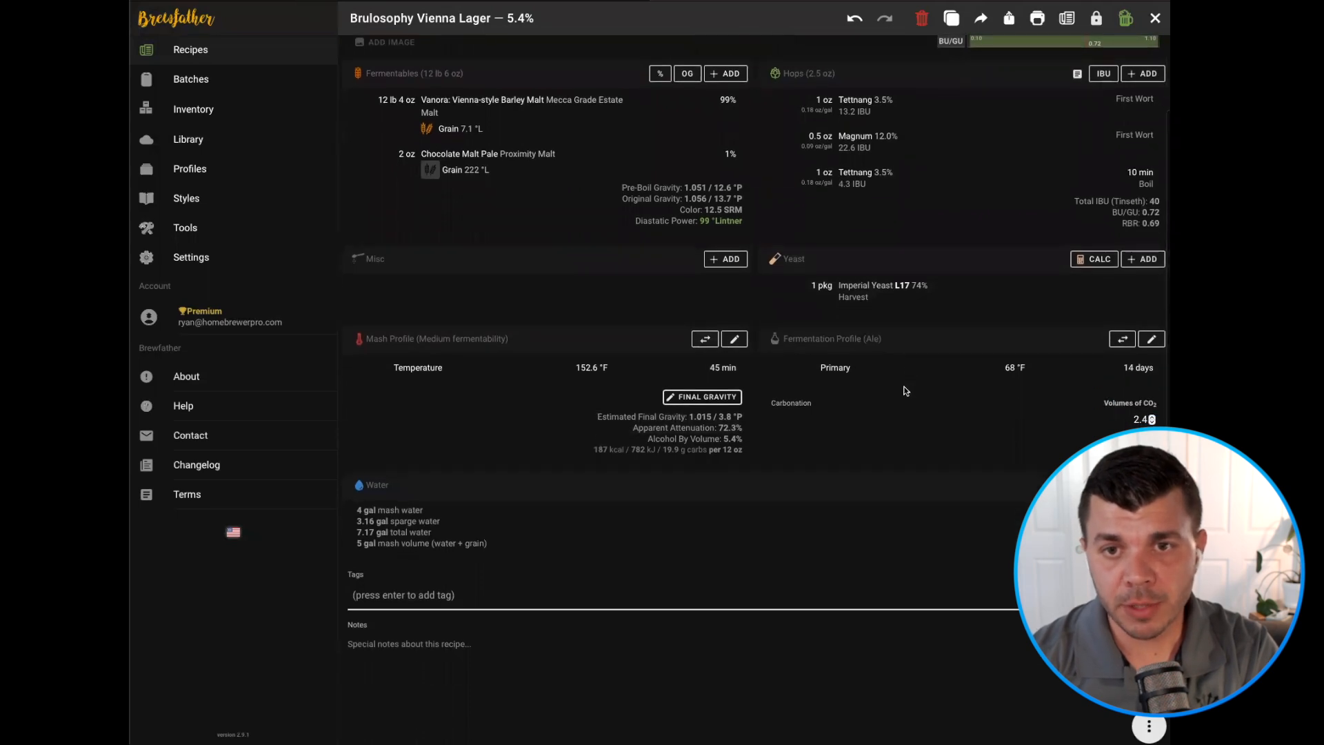
{"action": "left_click", "coordinate": [1120, 339]}
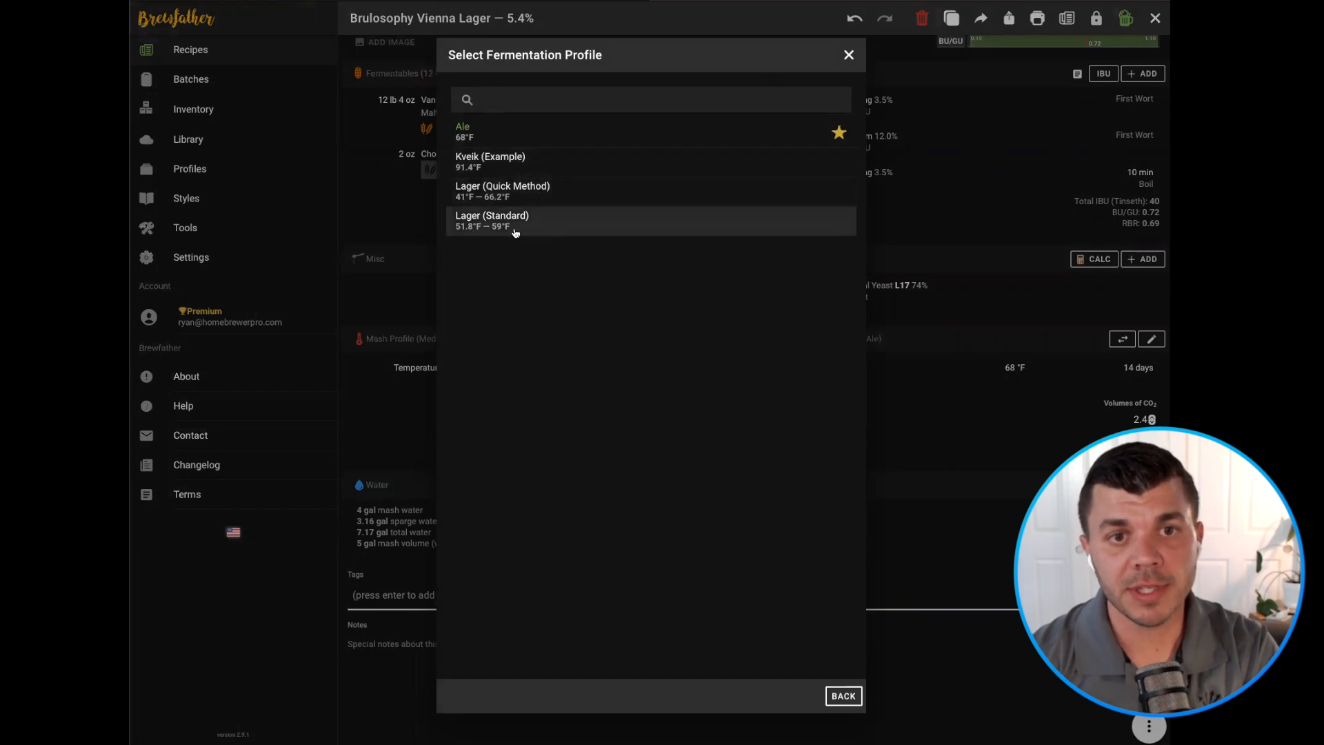
{"action": "left_click", "coordinate": [509, 132]}
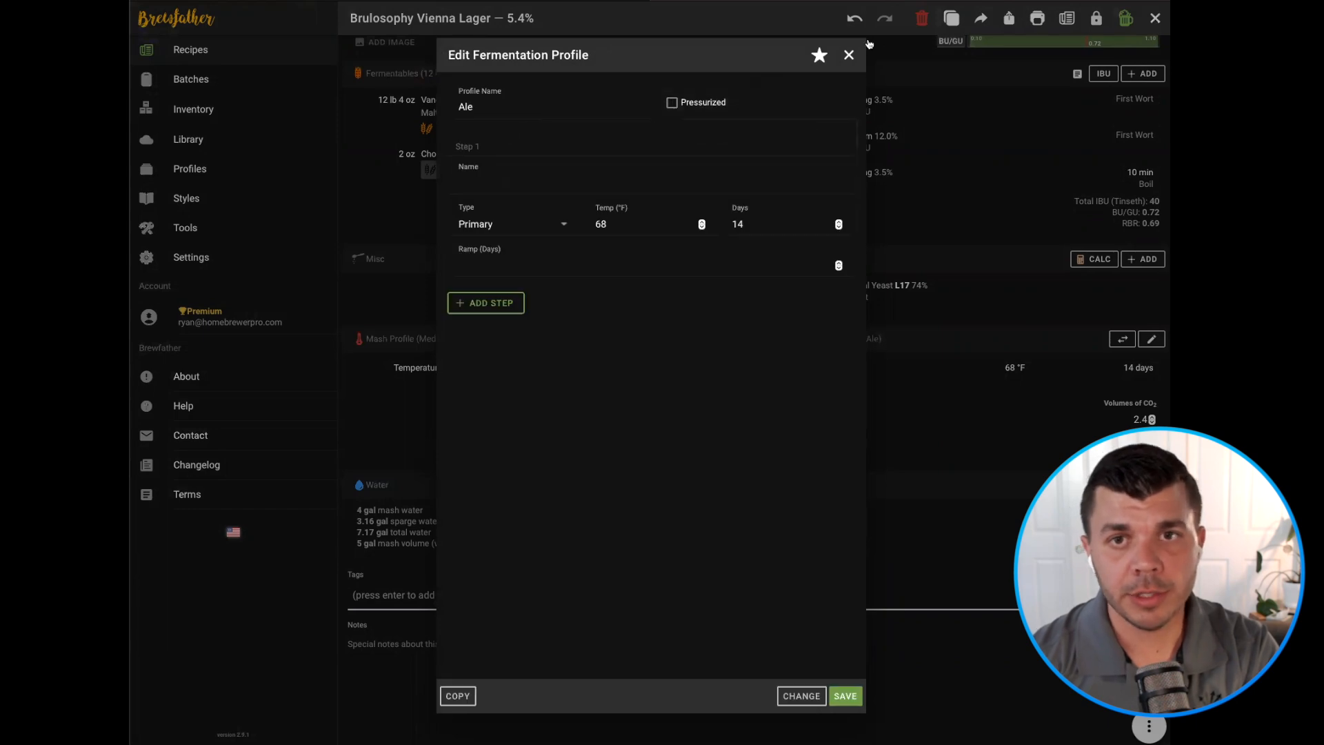
{"action": "left_click", "coordinate": [849, 55]}
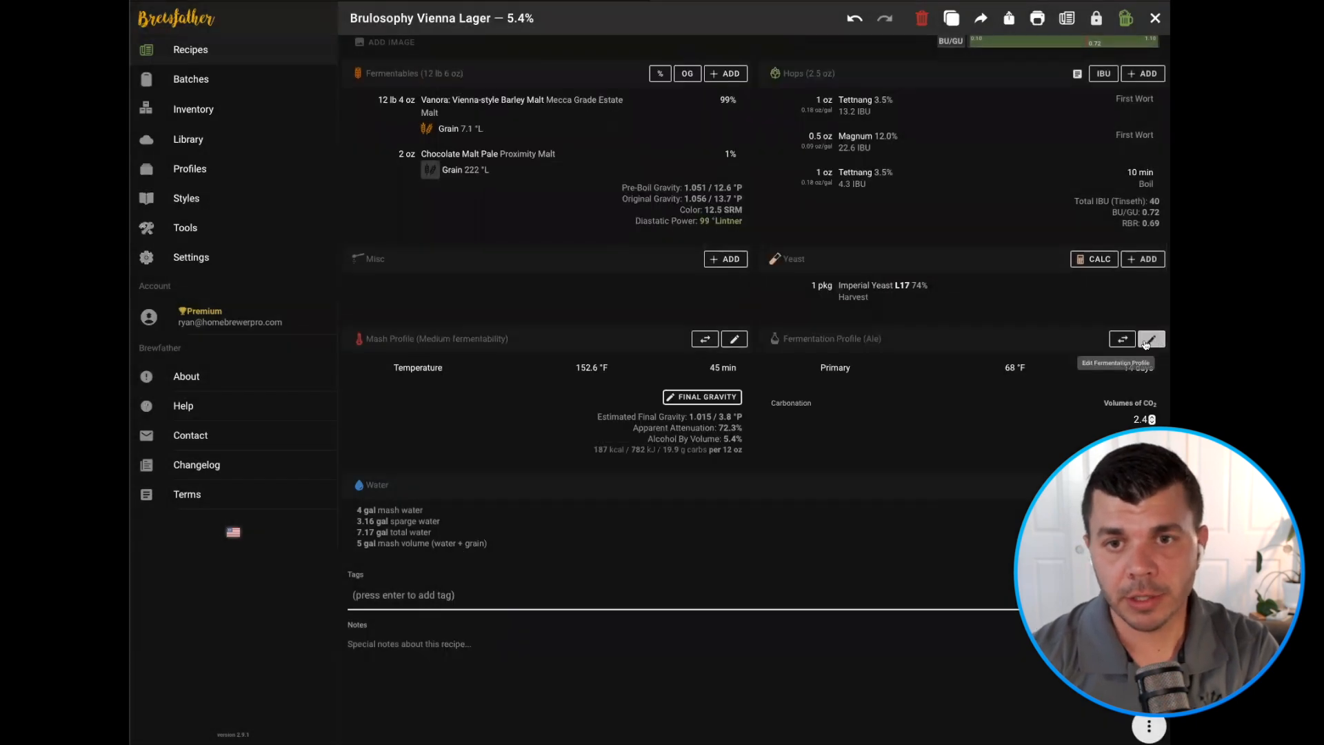
Change the recipe's fermentation profile to Lager (Standard) and save it
{"action": "left_click", "coordinate": [1123, 338]}
{"action": "left_click", "coordinate": [549, 229]}
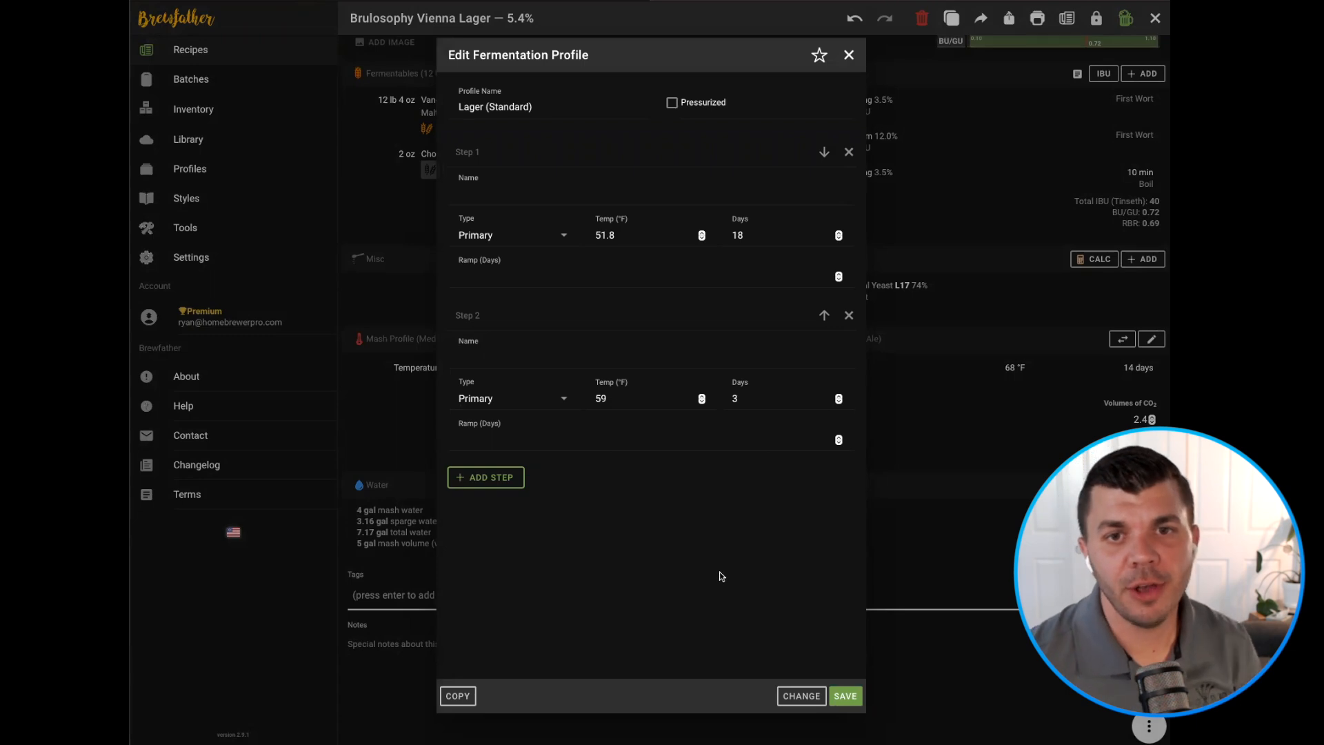
{"action": "left_click", "coordinate": [845, 696]}
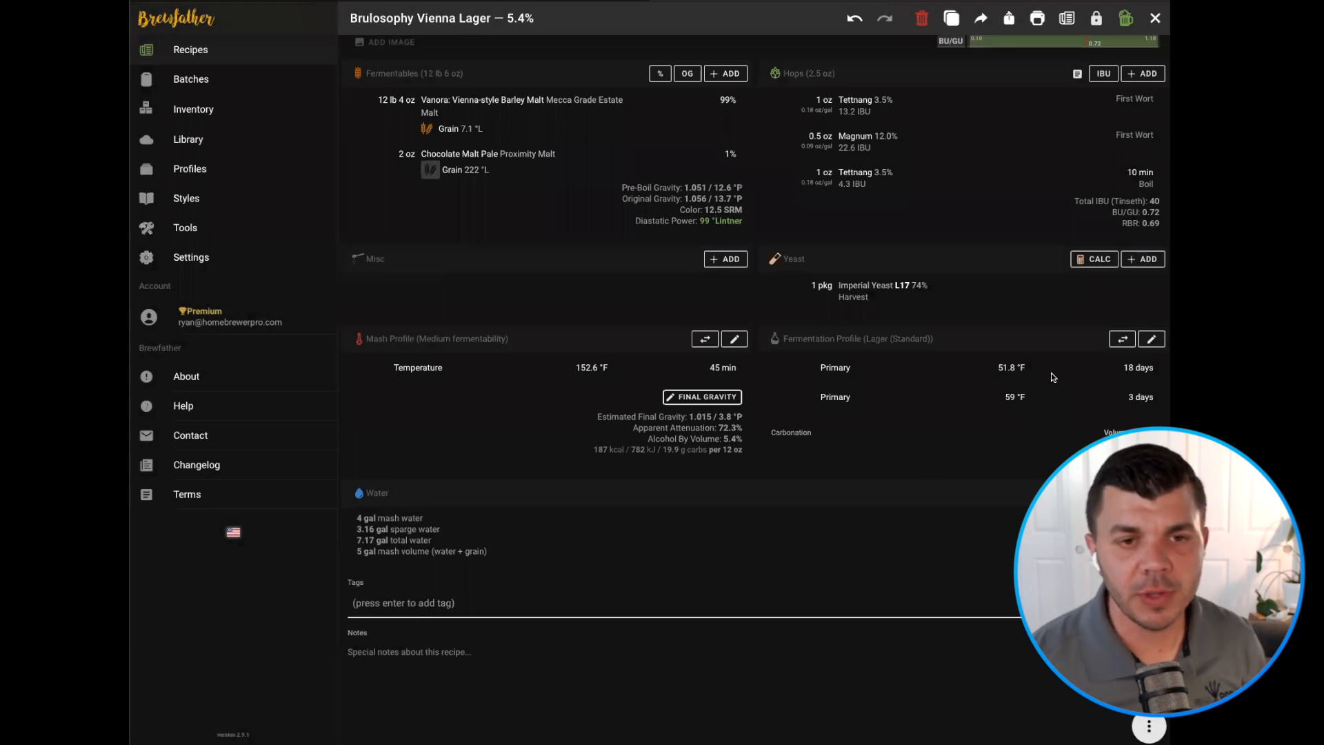
Open the recipe's water calculator and look over its source water, target profile and mineral addition sections
{"action": "scroll", "coordinate": [1053, 377], "scroll_direction": "down", "scroll_amount": 1}
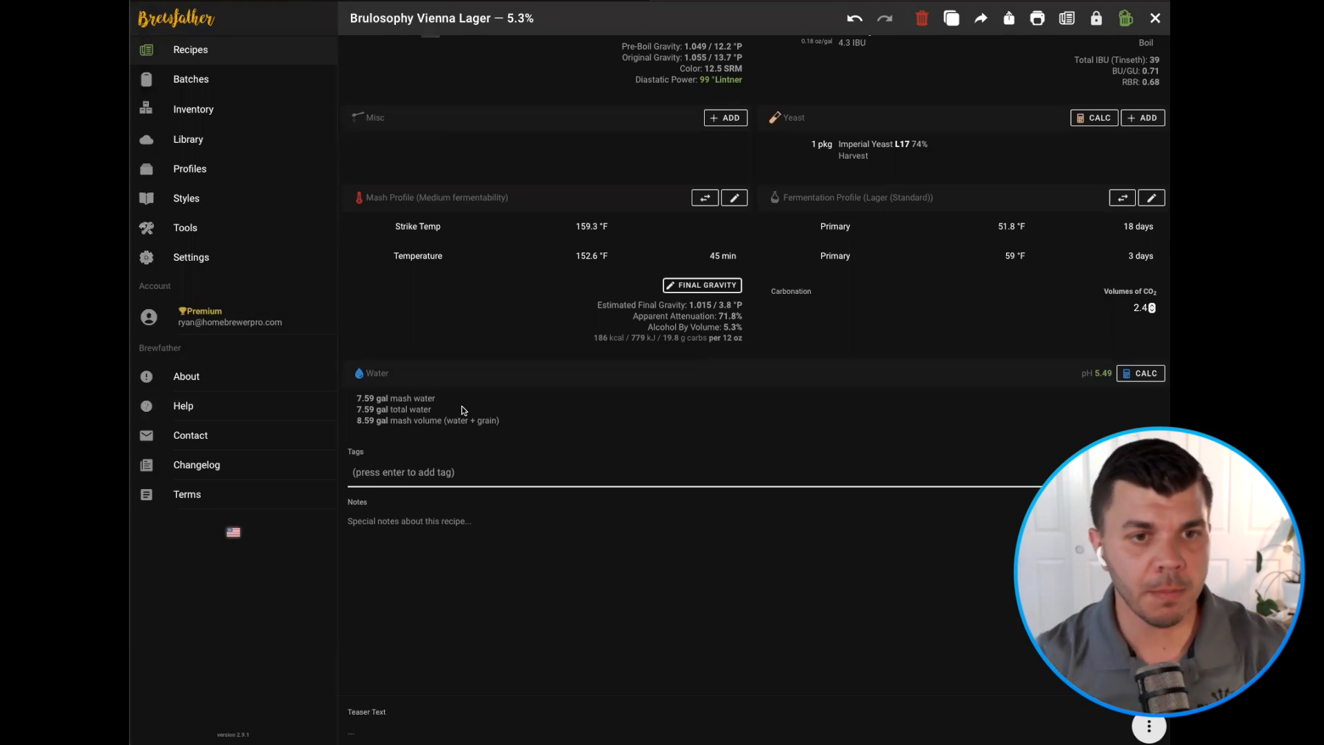
{"action": "left_click", "coordinate": [1140, 375]}
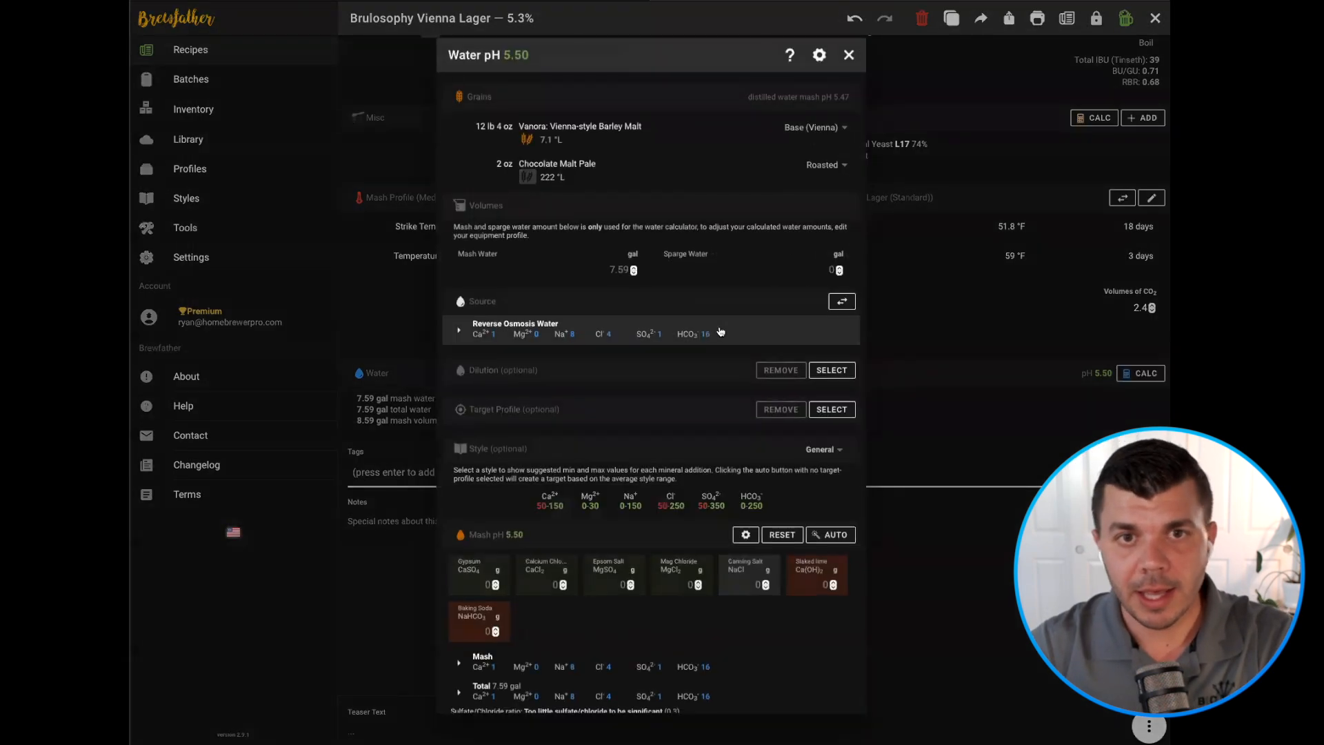
{"action": "scroll", "coordinate": [668, 171], "scroll_direction": "down", "scroll_amount": 3}
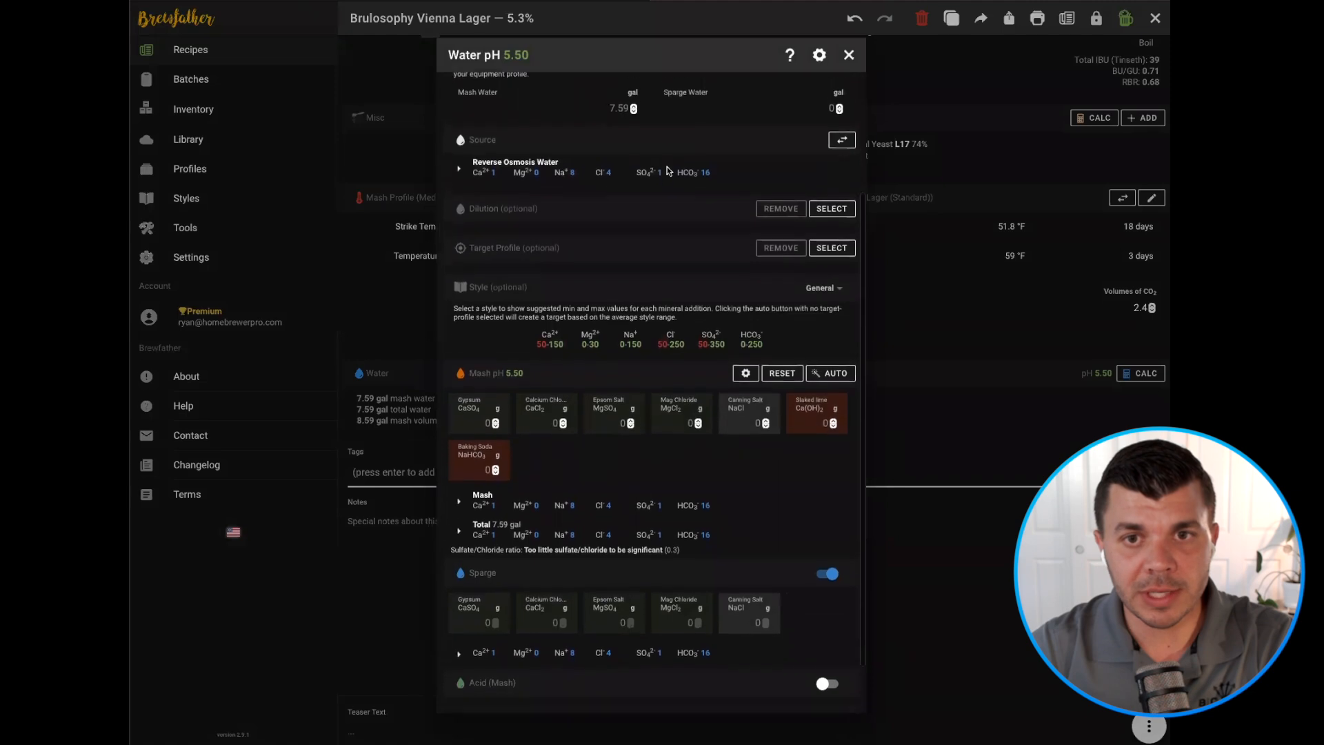
{"action": "scroll", "coordinate": [562, 142], "scroll_direction": "up", "scroll_amount": 1}
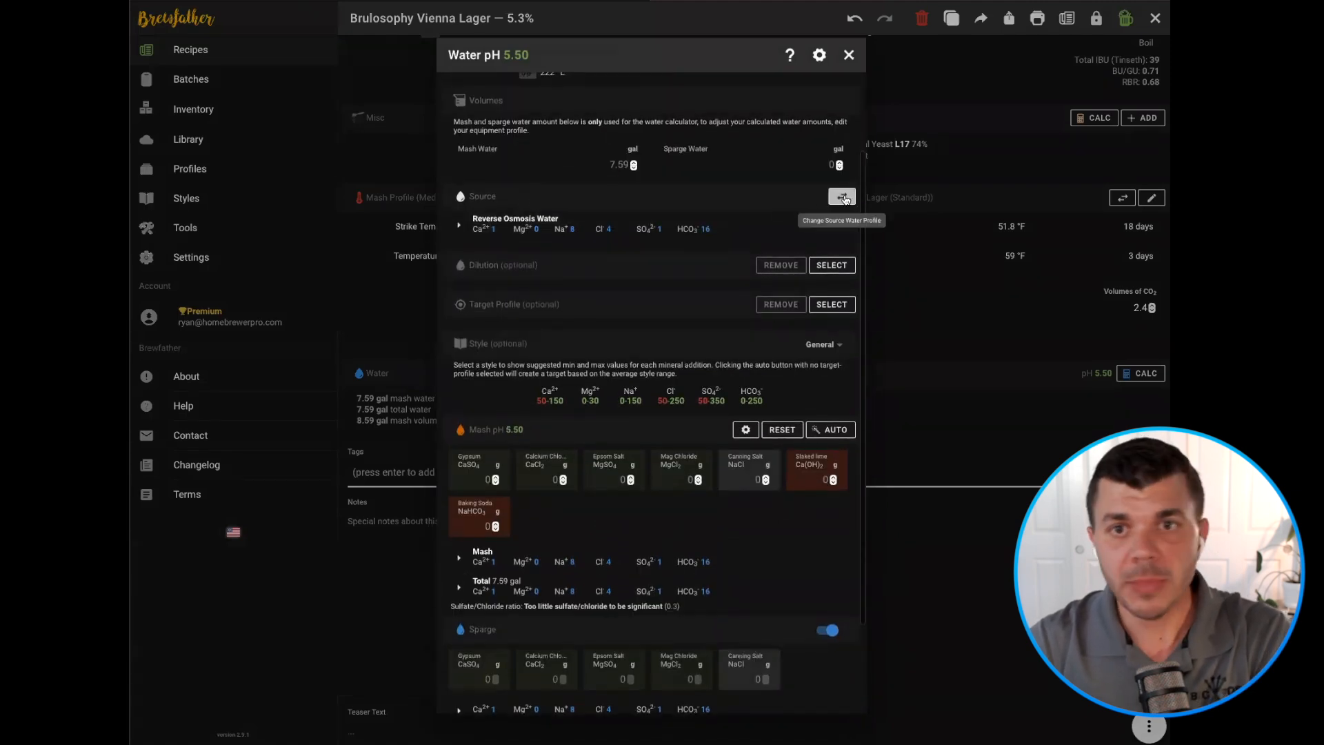
Examine the water profiles that can be chosen as the recipe's source water
{"action": "left_click", "coordinate": [842, 197]}
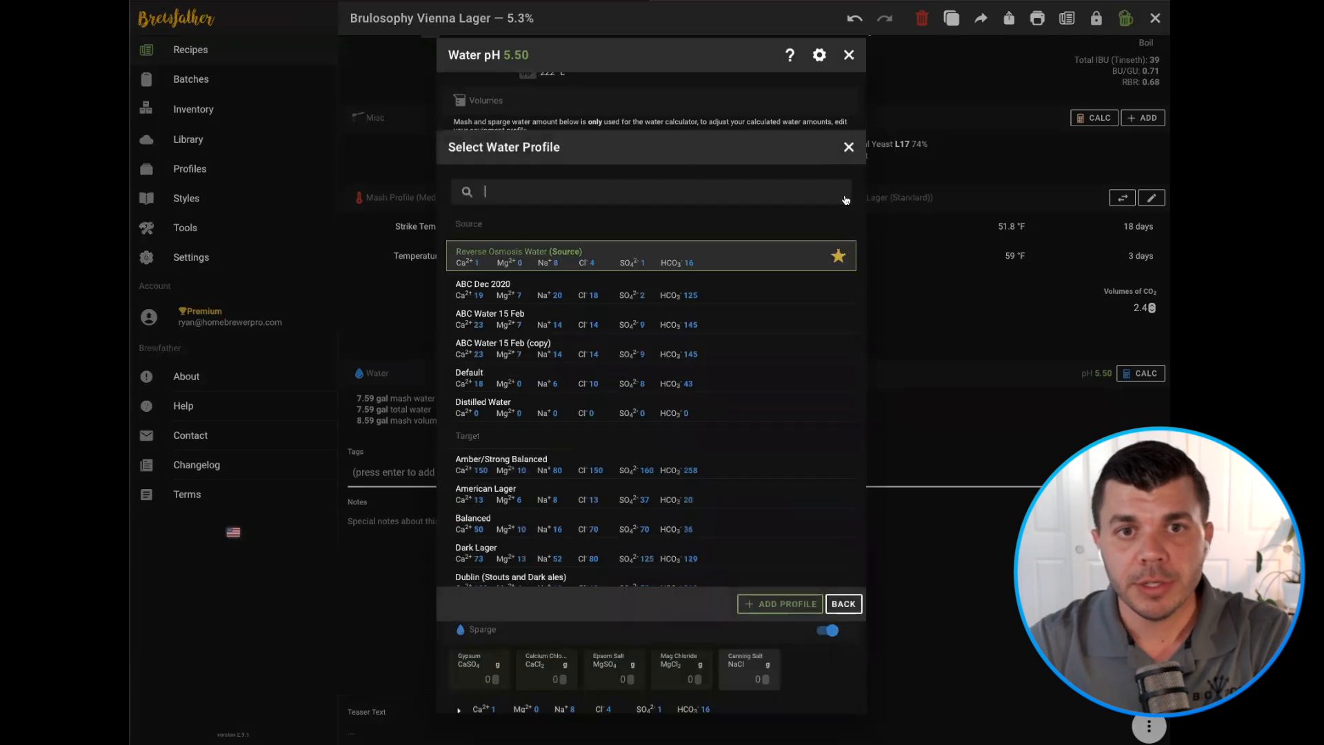
{"action": "scroll", "coordinate": [728, 281], "scroll_direction": "down", "scroll_amount": 2}
{"action": "scroll", "coordinate": [727, 281], "scroll_direction": "up", "scroll_amount": 2}
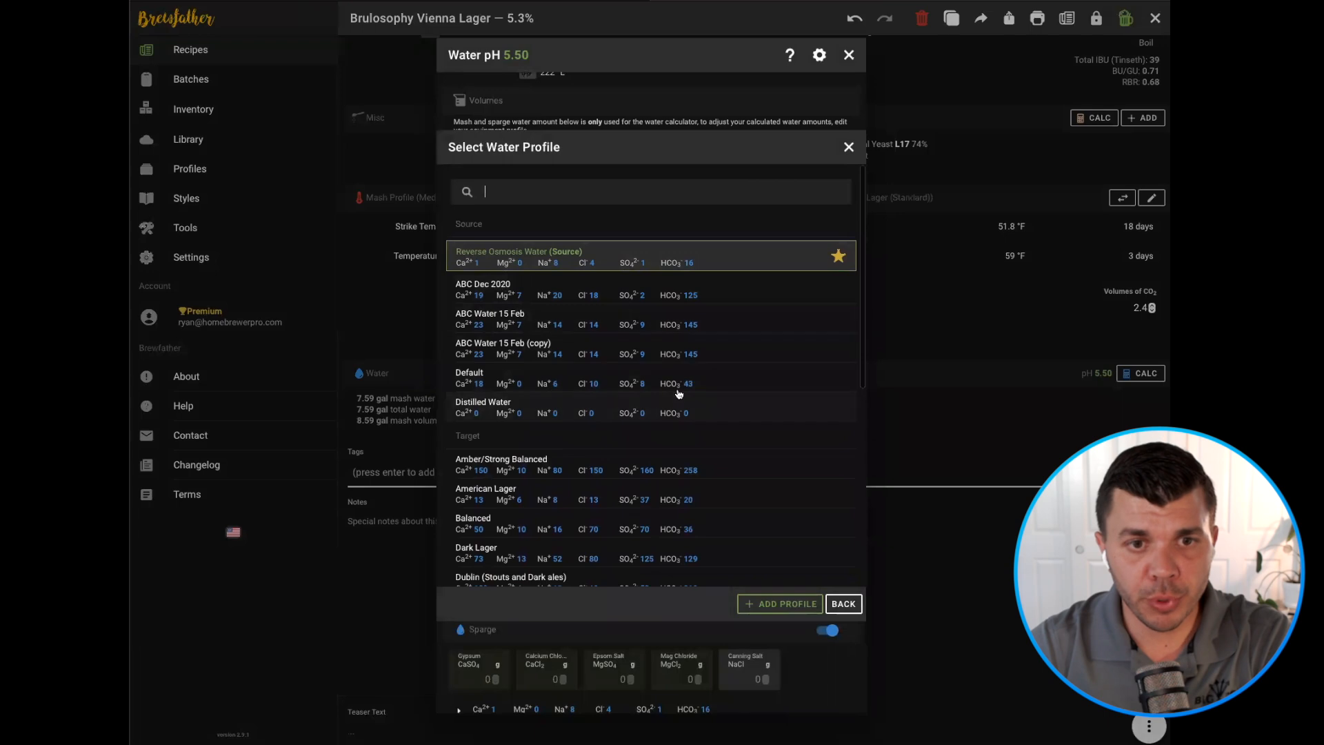
{"action": "scroll", "coordinate": [750, 400], "scroll_direction": "down", "scroll_amount": 1}
{"action": "scroll", "coordinate": [750, 400], "scroll_direction": "down", "scroll_amount": 5}
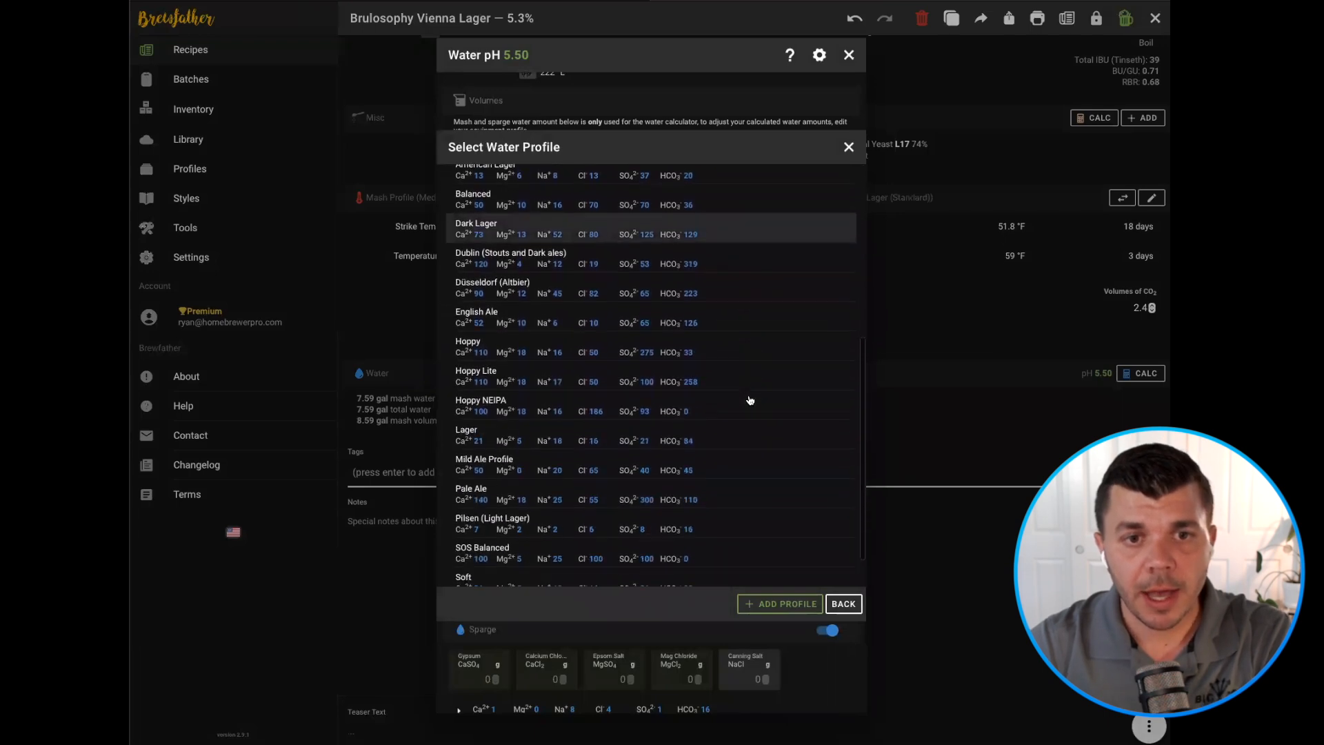
{"action": "scroll", "coordinate": [751, 400], "scroll_direction": "up", "scroll_amount": 6}
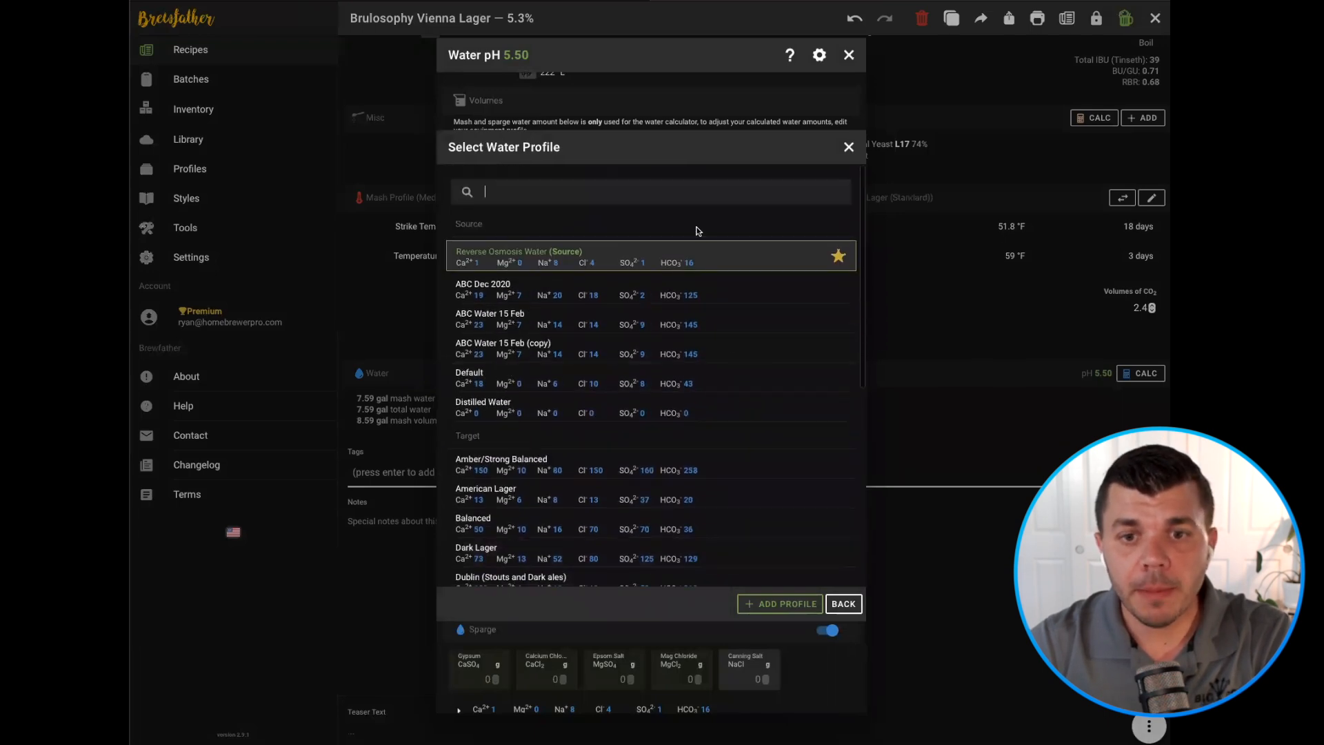
{"action": "left_click", "coordinate": [787, 607]}
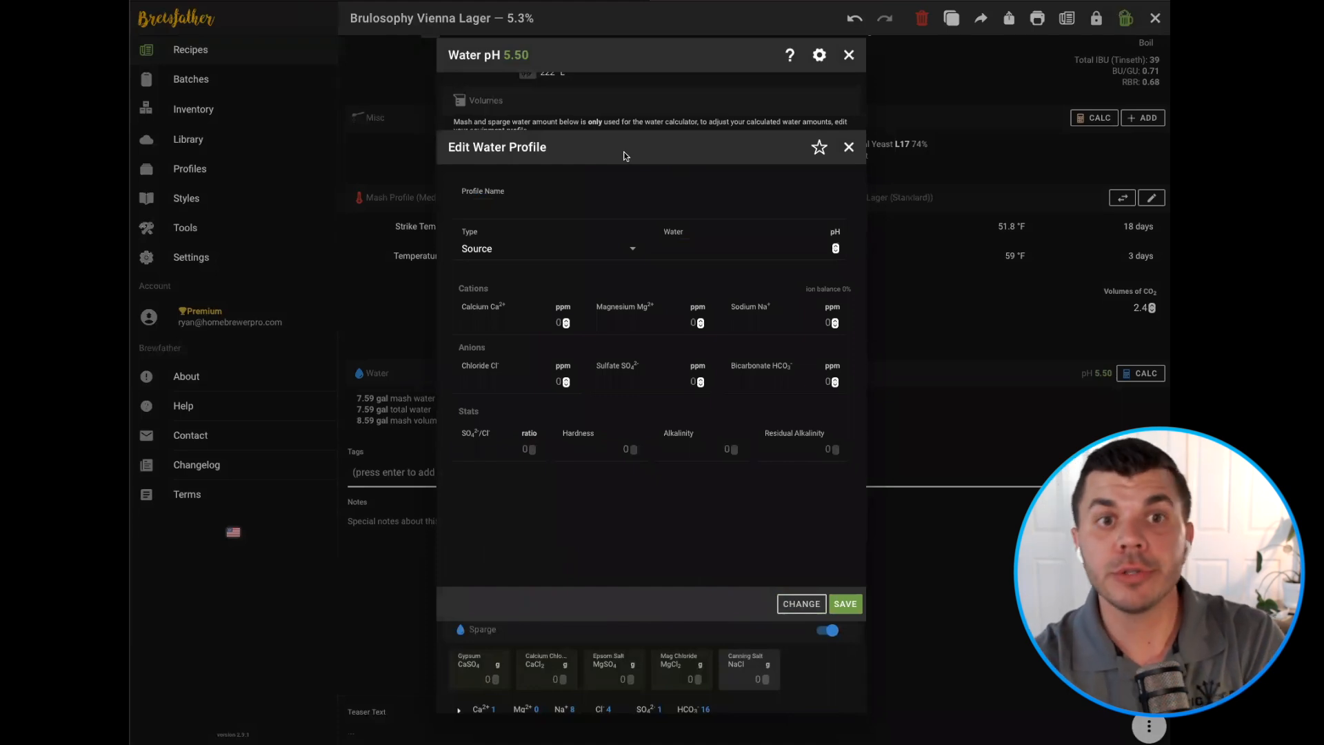
{"action": "left_click", "coordinate": [532, 209]}
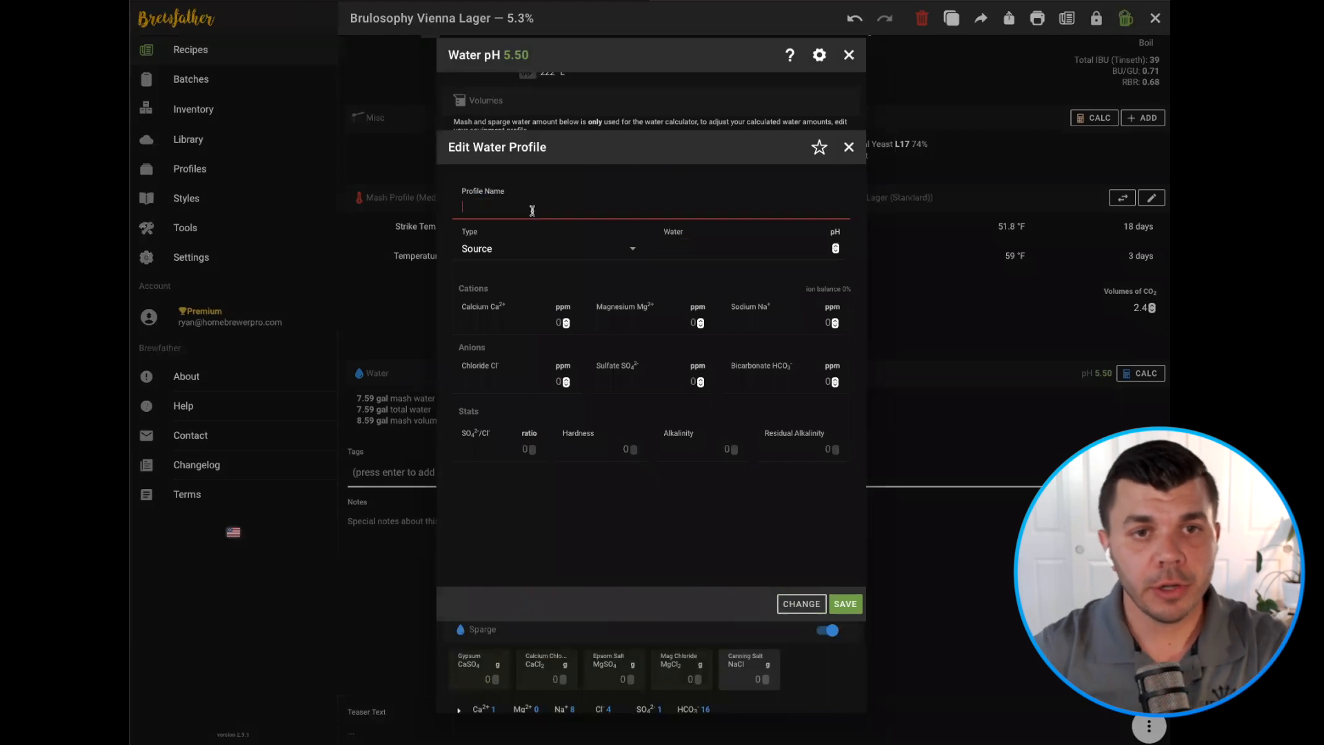
{"action": "type", "text": "Big"}
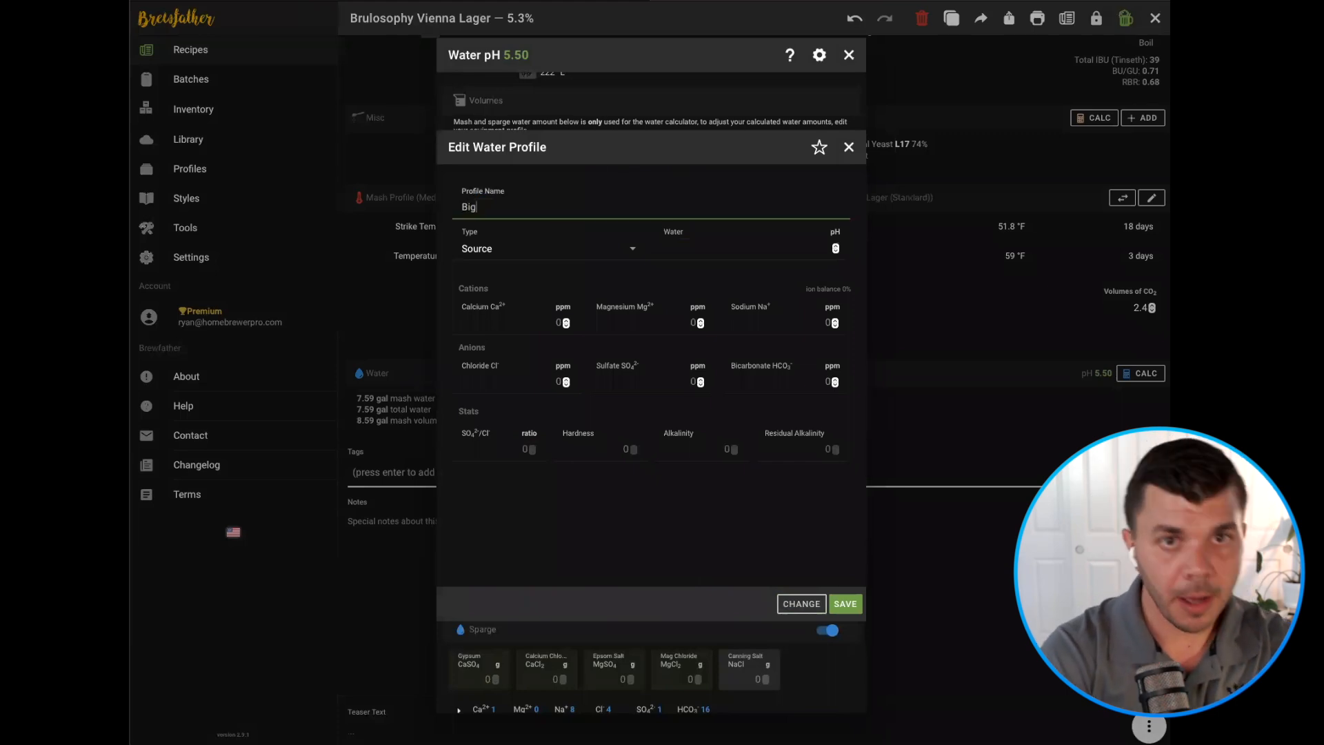
{"action": "key", "text": "BackSpace"}
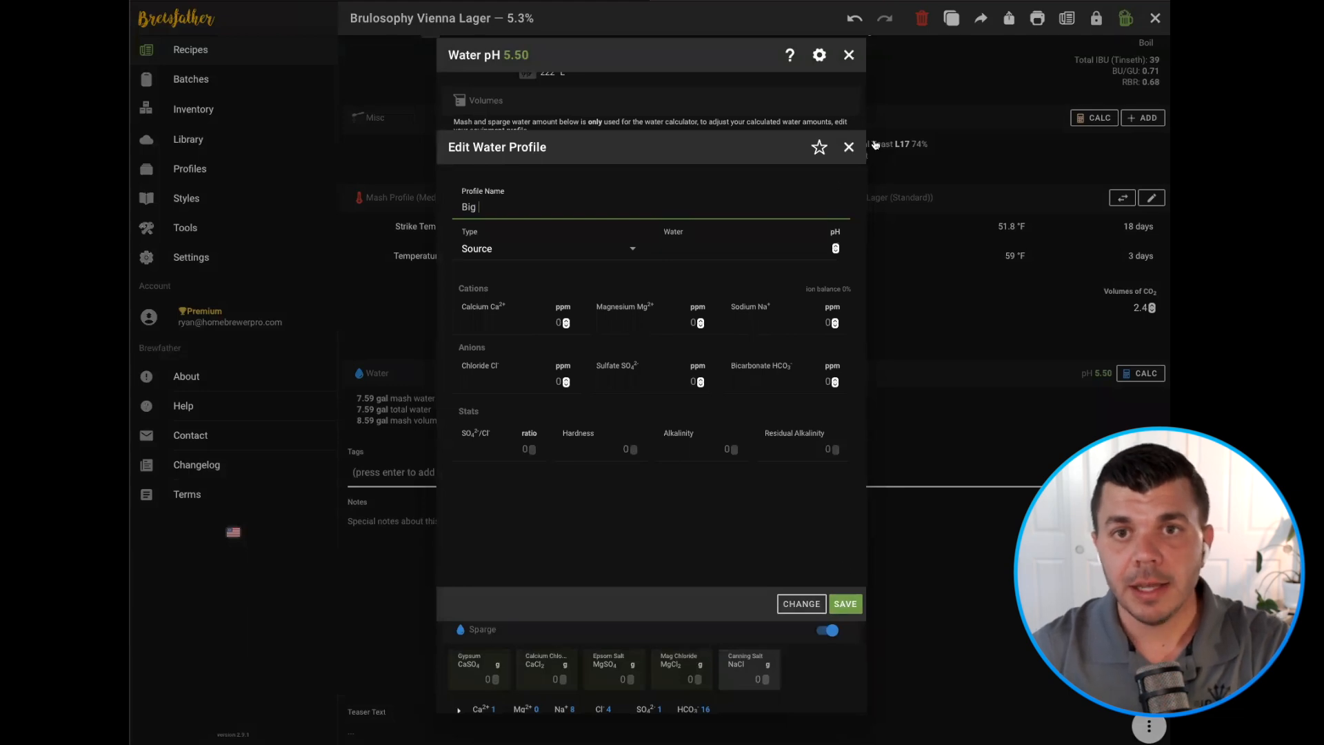
{"action": "left_click", "coordinate": [849, 147]}
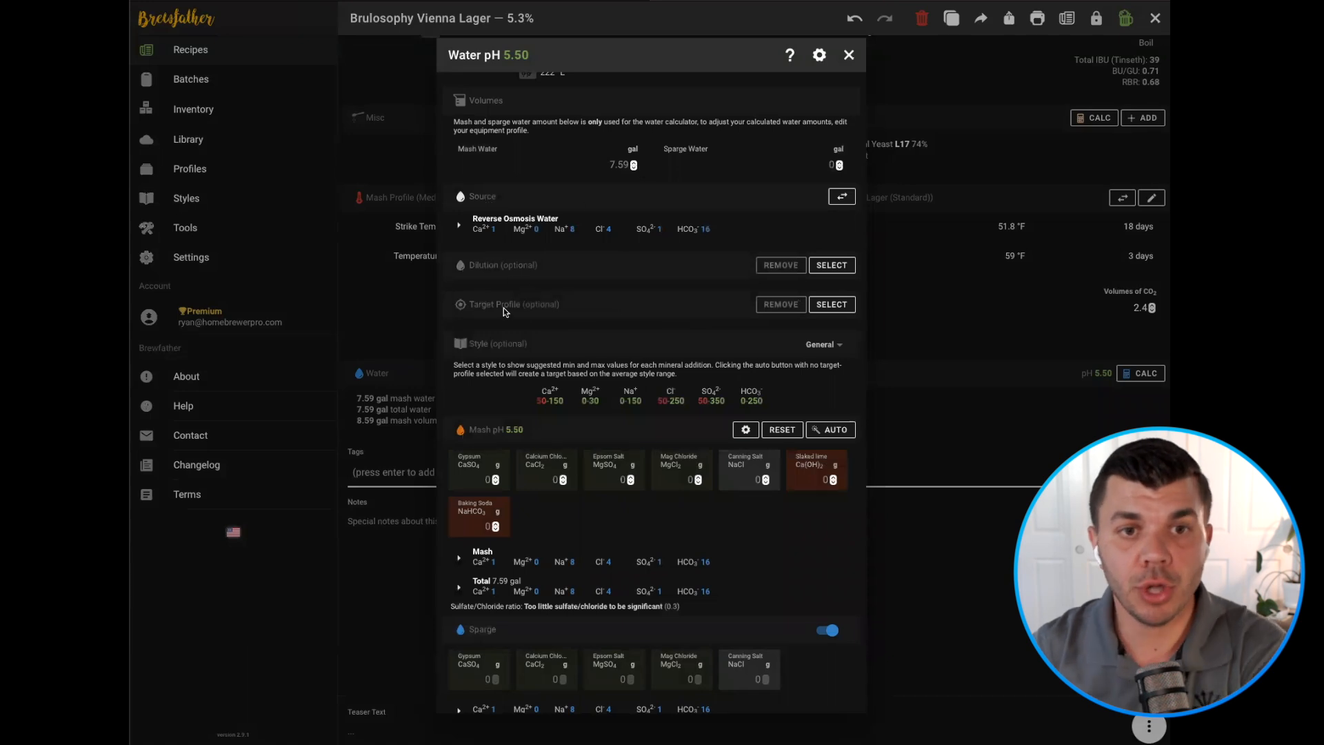
Choose Lager as the target water profile in the water calculator and save it
{"action": "left_click", "coordinate": [832, 304]}
{"action": "scroll", "coordinate": [660, 274], "scroll_direction": "down", "scroll_amount": 1}
{"action": "scroll", "coordinate": [660, 275], "scroll_direction": "down", "scroll_amount": 2}
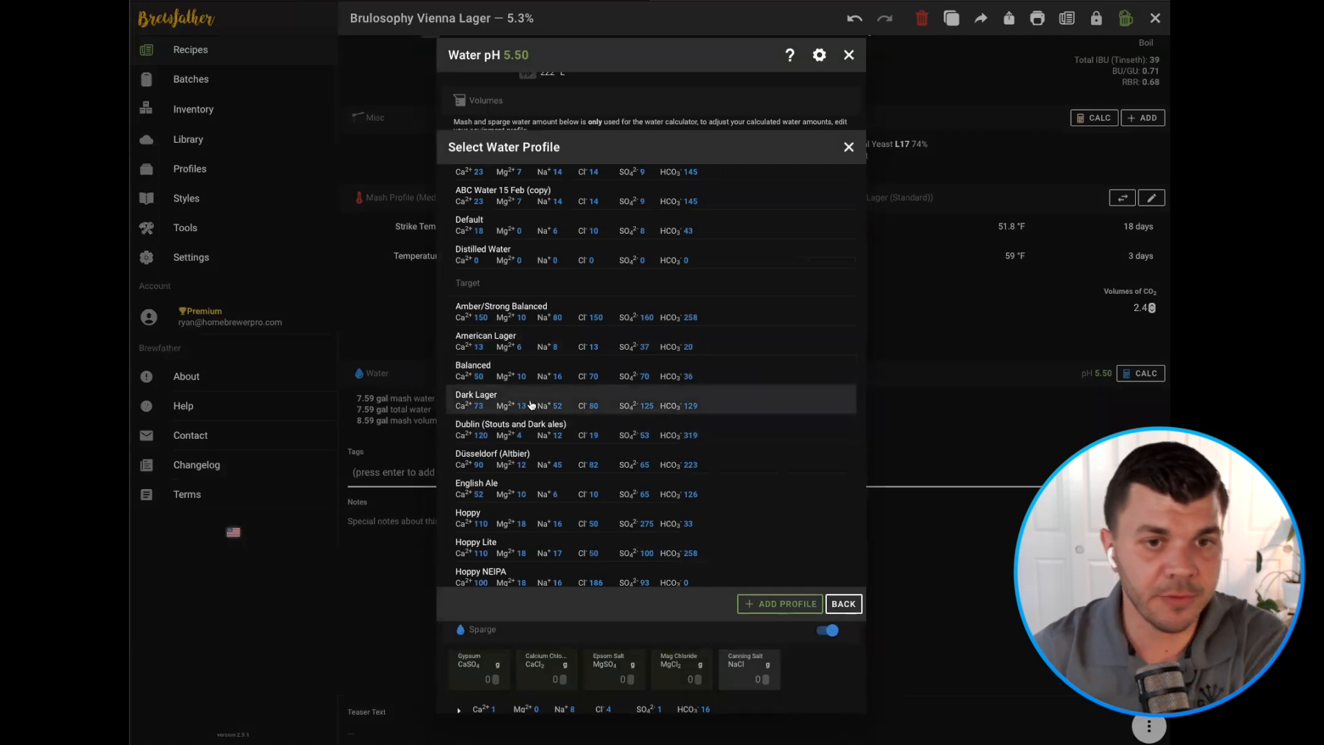
{"action": "scroll", "coordinate": [576, 403], "scroll_direction": "down", "scroll_amount": 1}
{"action": "scroll", "coordinate": [576, 402], "scroll_direction": "down", "scroll_amount": 5}
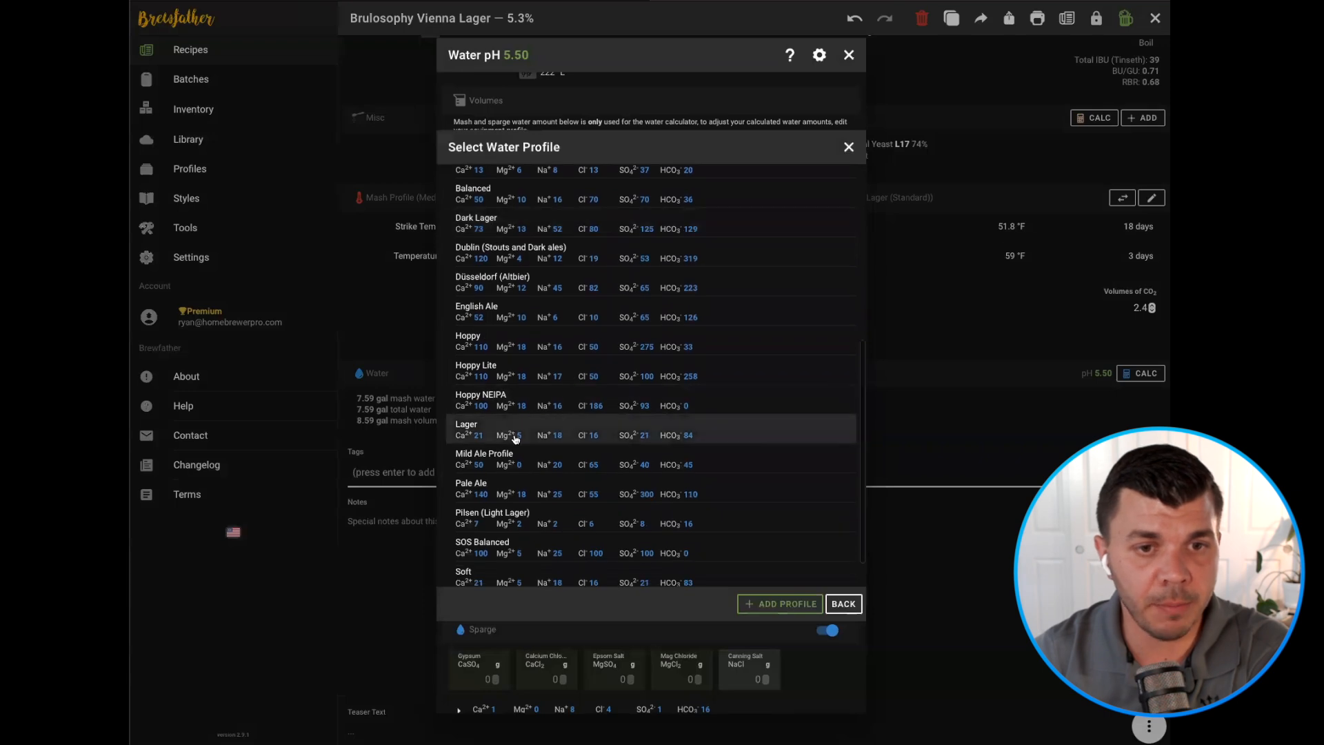
{"action": "left_click", "coordinate": [531, 429]}
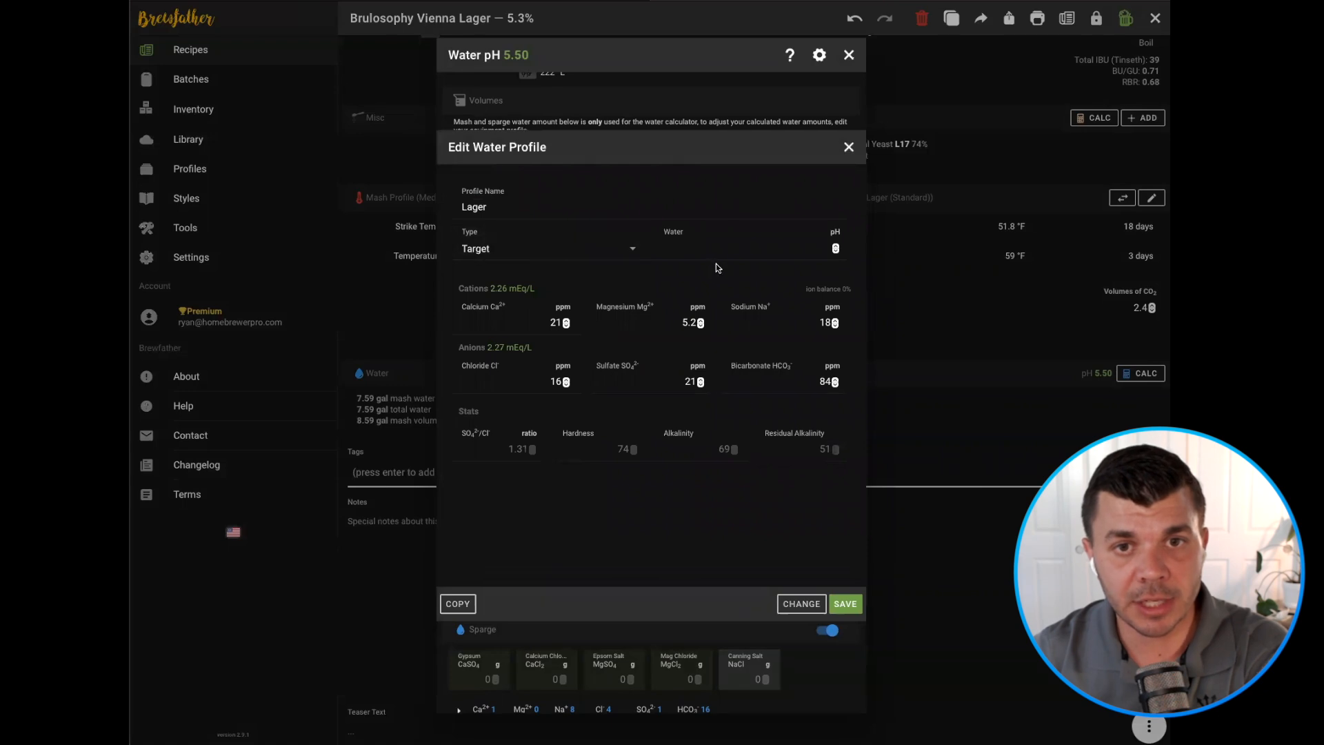
{"action": "left_click", "coordinate": [846, 604]}
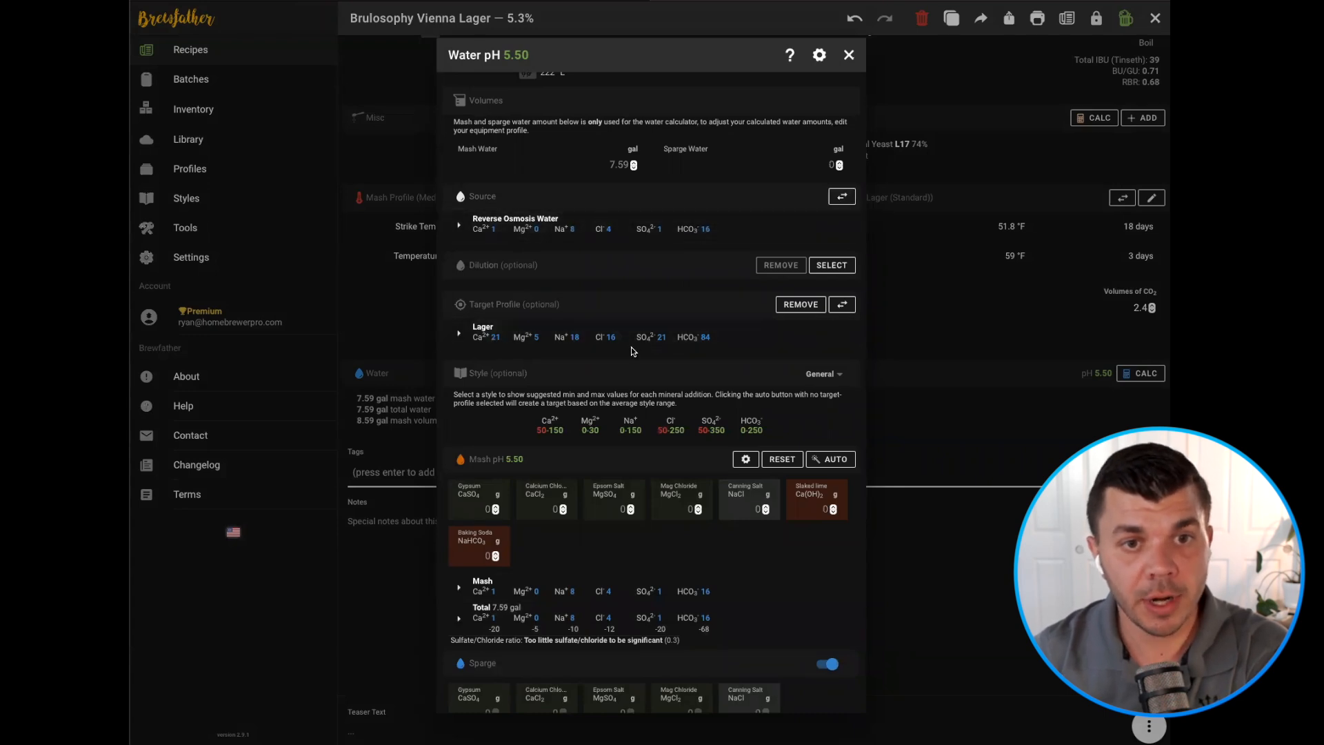
Calculate the mash mineral additions automatically for the Lager target, review them, and save the water adjustments to the recipe
{"action": "left_click", "coordinate": [831, 460]}
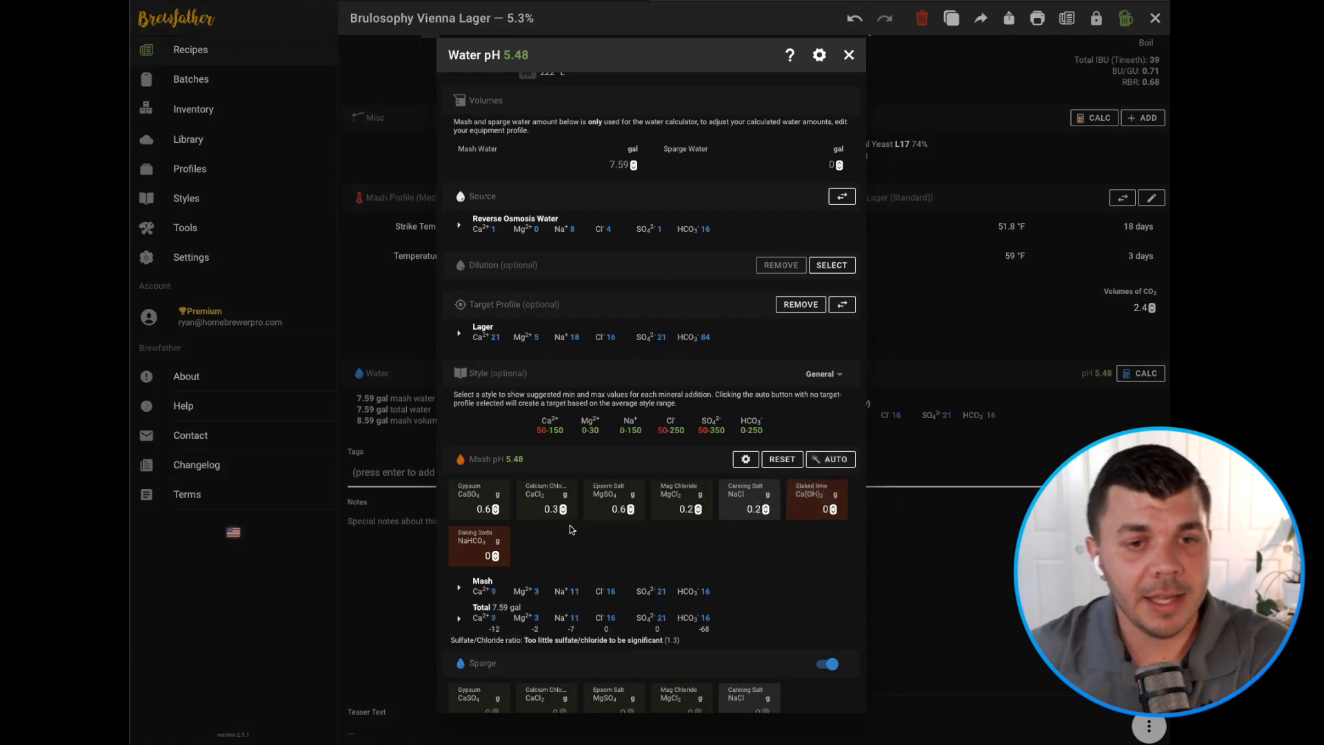
{"action": "scroll", "coordinate": [559, 529], "scroll_direction": "down", "scroll_amount": 1}
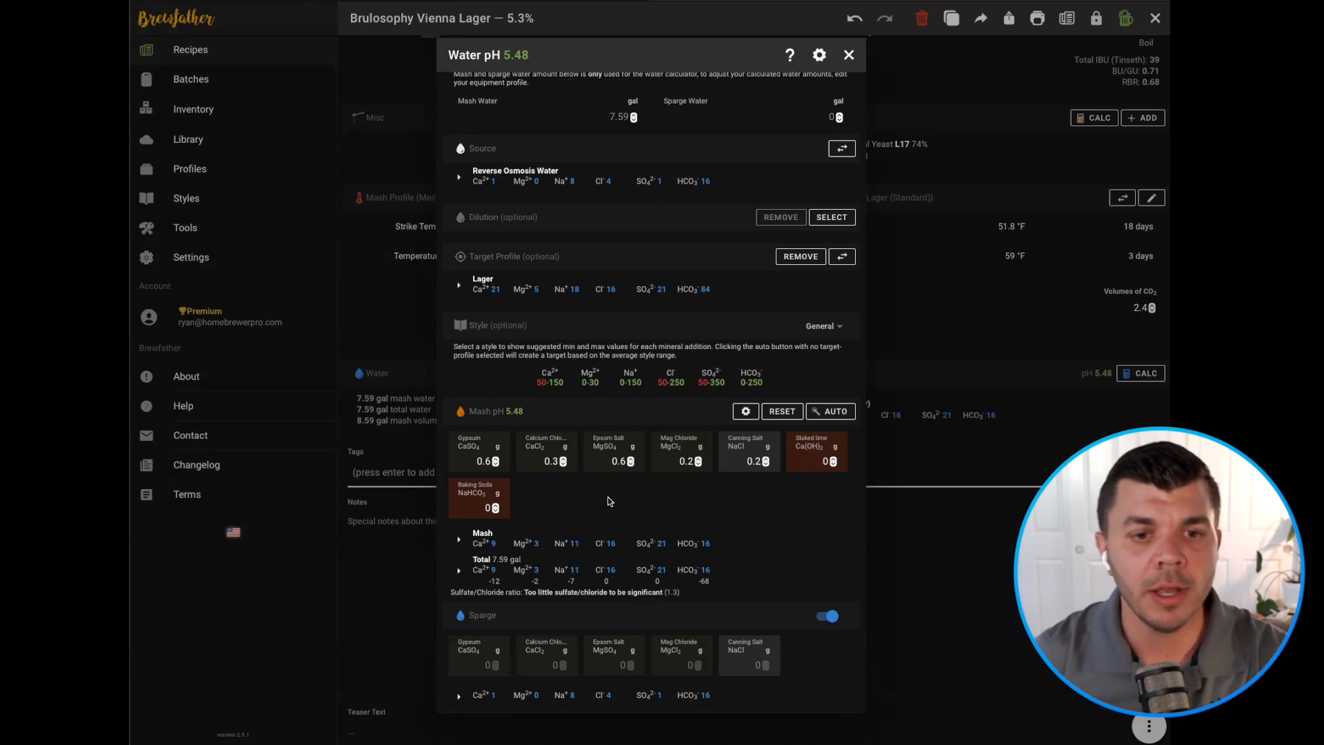
{"action": "scroll", "coordinate": [610, 501], "scroll_direction": "up", "scroll_amount": 2}
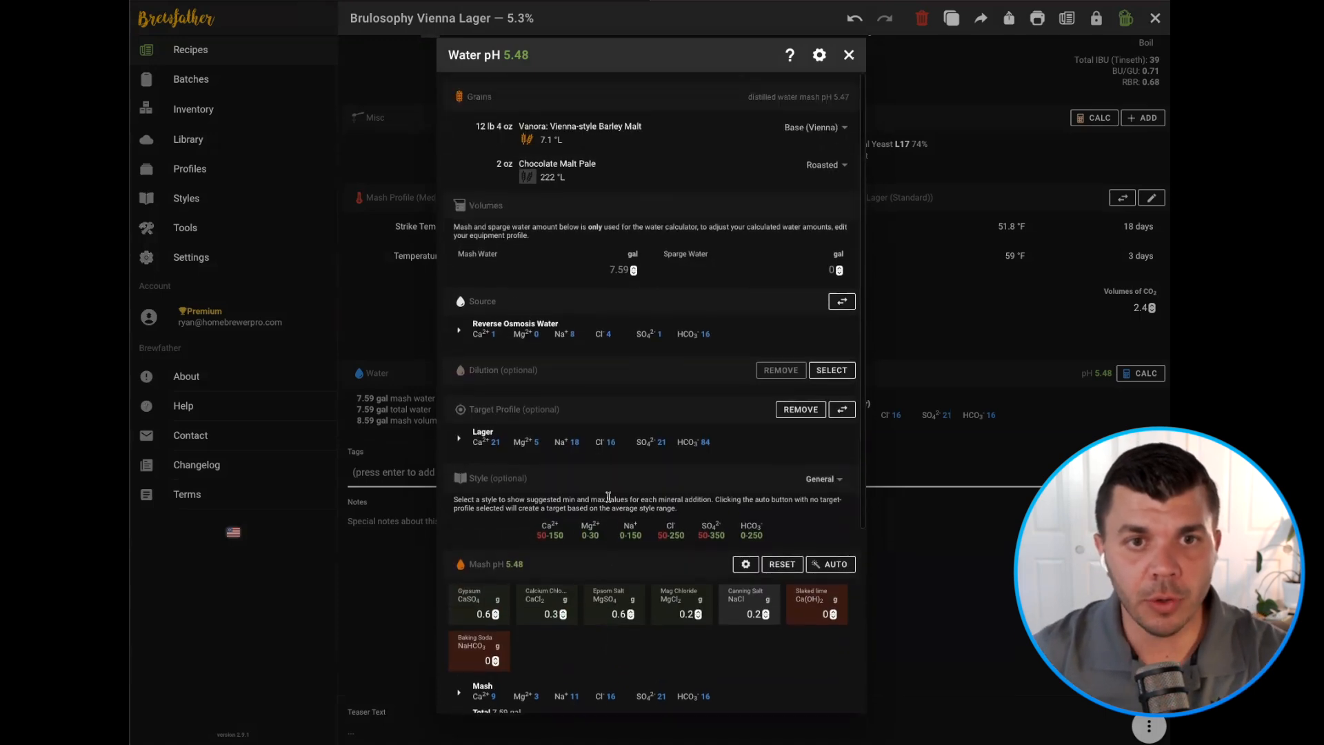
{"action": "scroll", "coordinate": [609, 496], "scroll_direction": "down", "scroll_amount": 1}
{"action": "scroll", "coordinate": [608, 496], "scroll_direction": "down", "scroll_amount": 3}
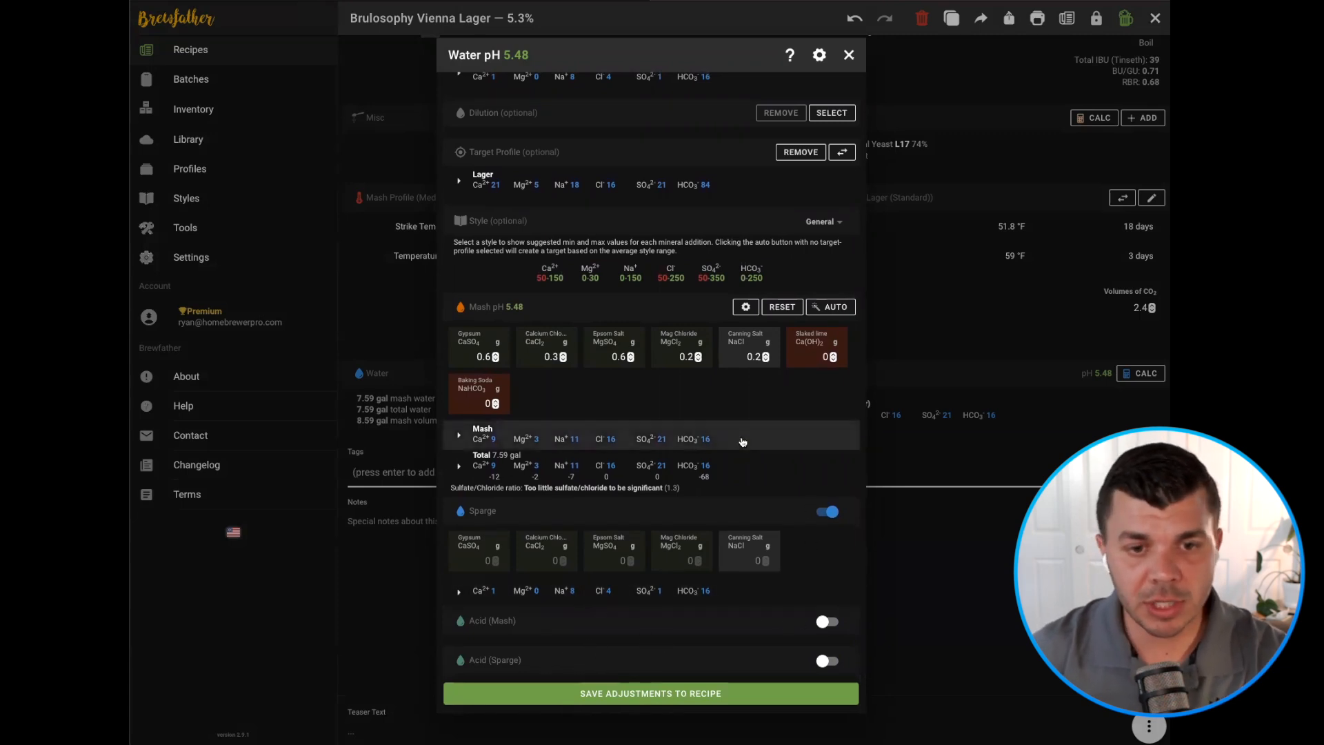
{"action": "scroll", "coordinate": [759, 451], "scroll_direction": "up", "scroll_amount": 4}
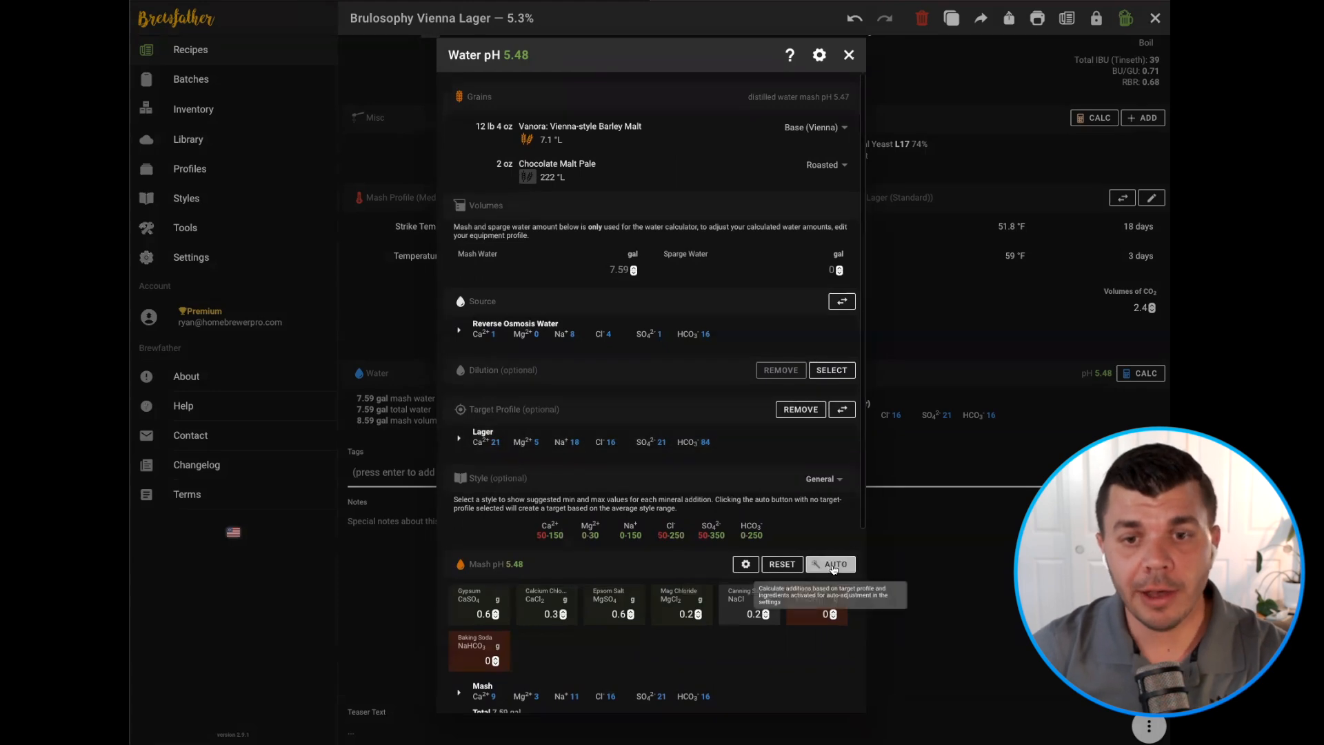
{"action": "scroll", "coordinate": [649, 429], "scroll_direction": "down", "scroll_amount": 4}
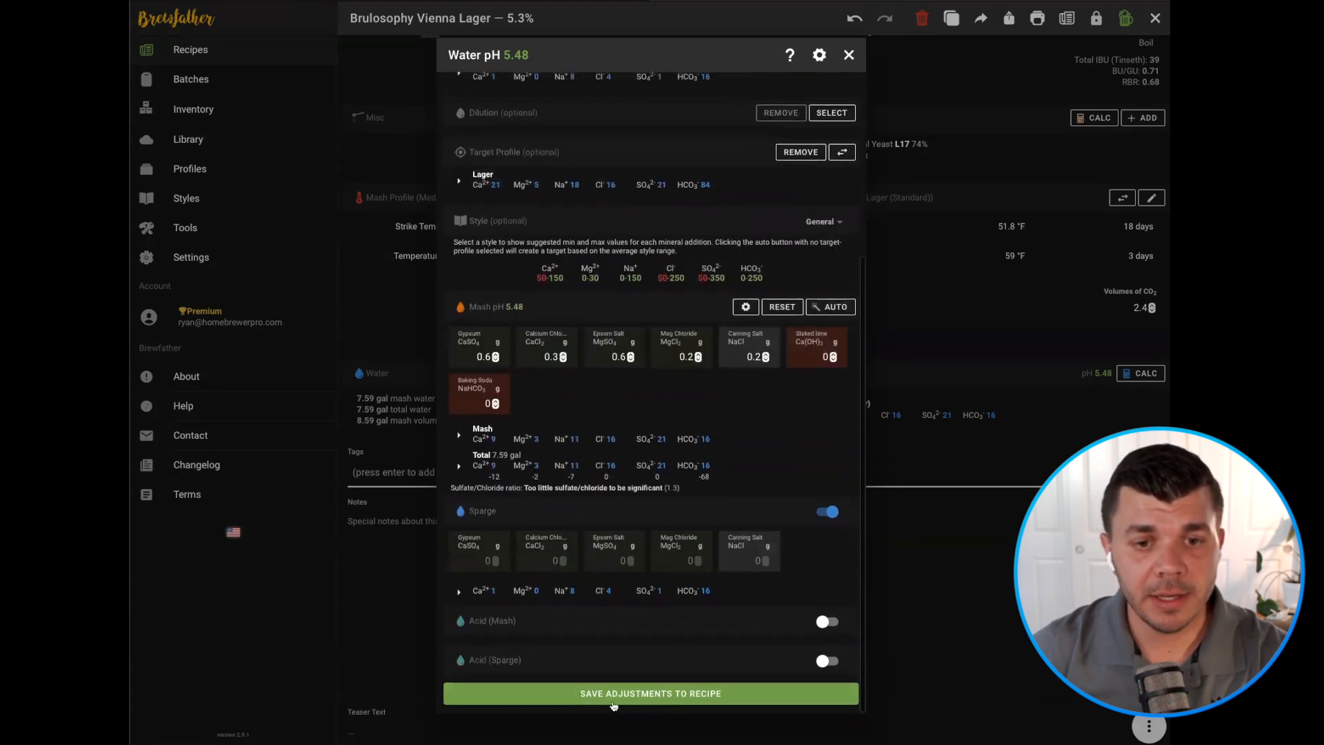
{"action": "left_click", "coordinate": [658, 693]}
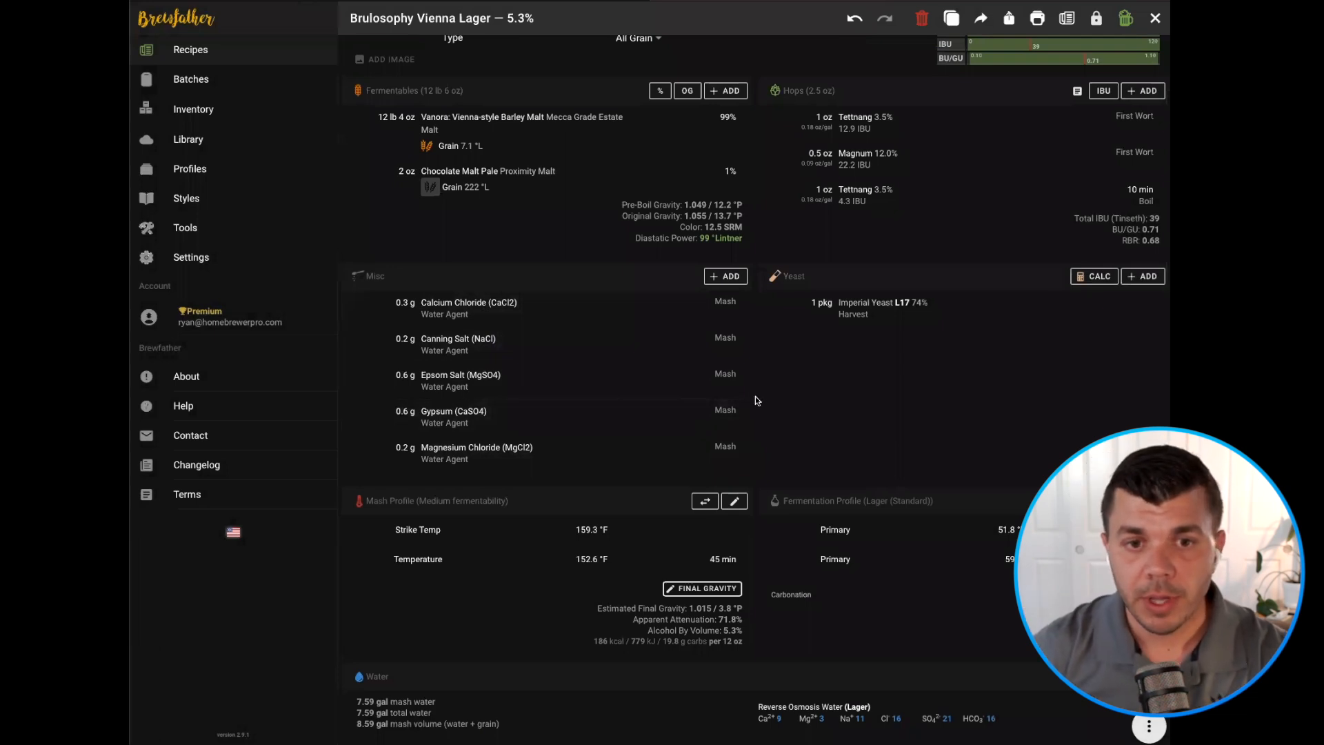
{"action": "scroll", "coordinate": [759, 400], "scroll_direction": "down", "scroll_amount": 4}
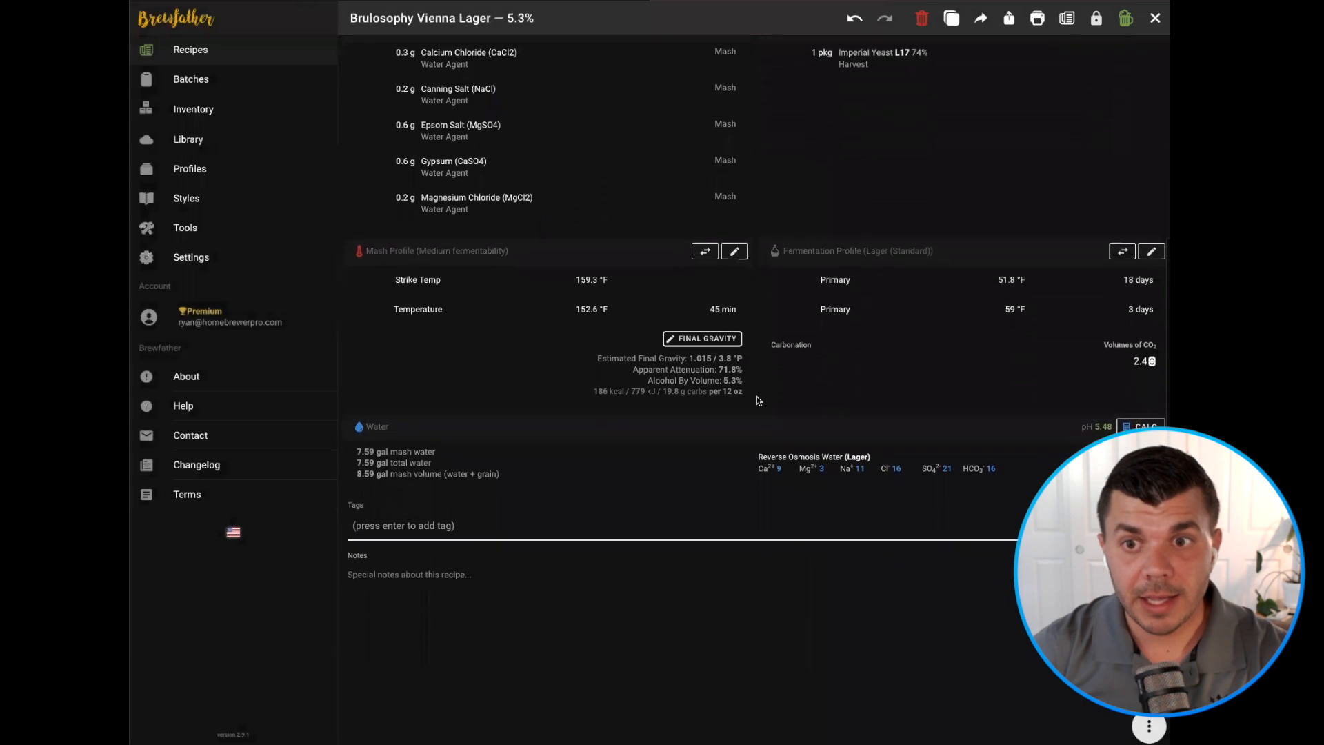
{"action": "scroll", "coordinate": [759, 400], "scroll_direction": "up", "scroll_amount": 1}
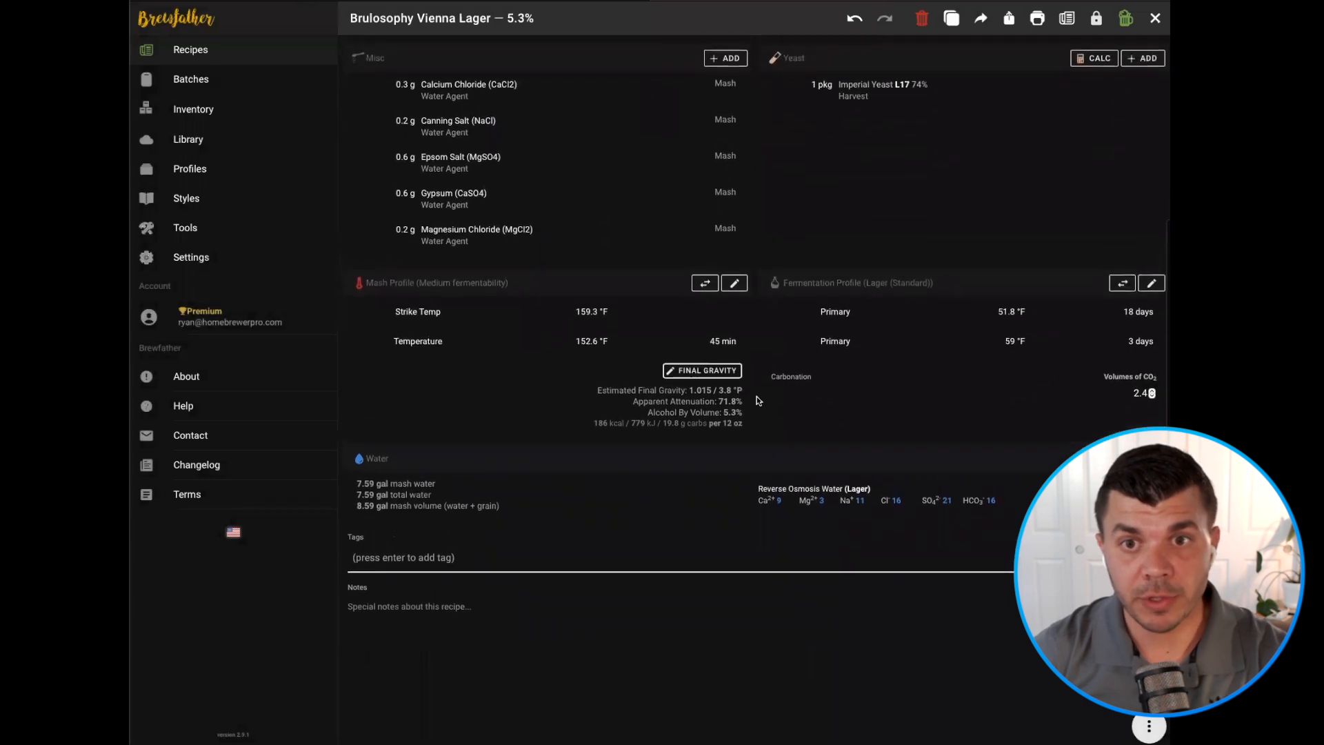
Open the recipe's condensed text summary and review its water volumes, vitals, mash, ingredients, fermentation and water profile
{"action": "scroll", "coordinate": [758, 401], "scroll_direction": "up", "scroll_amount": 5}
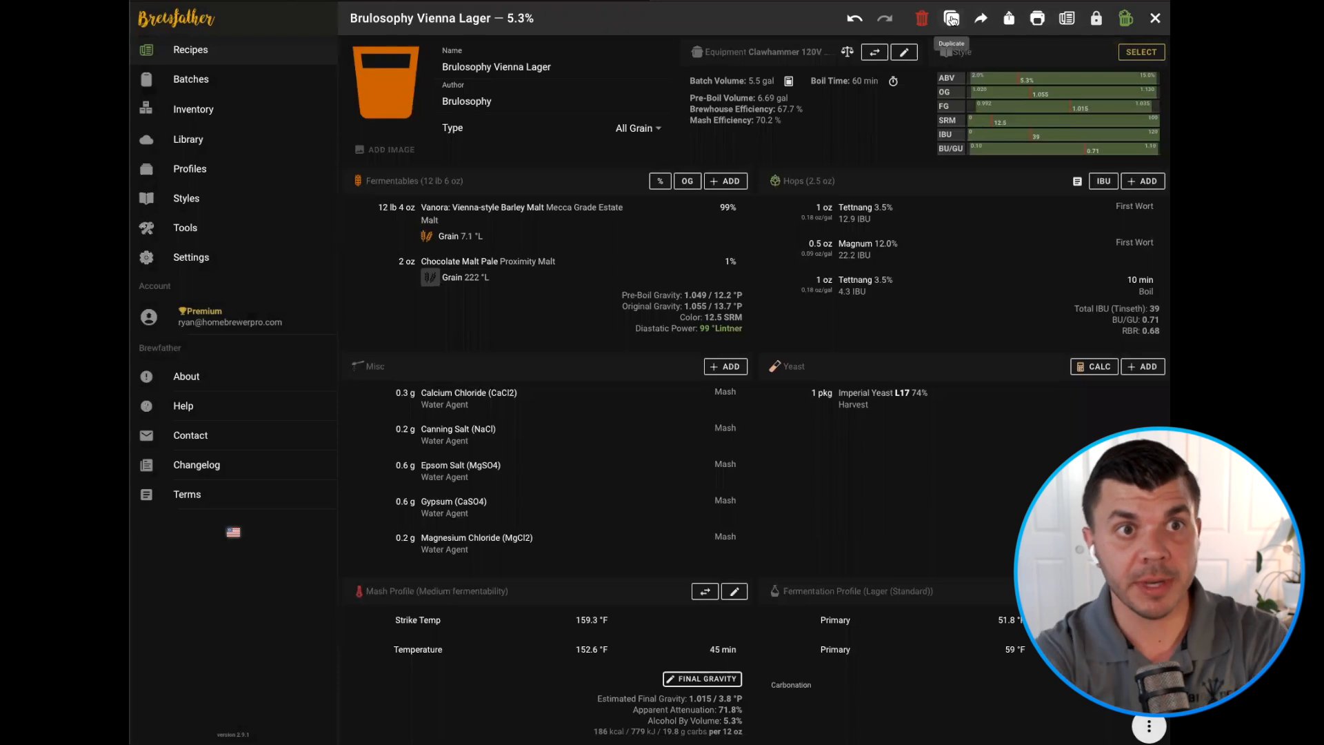
{"action": "left_click", "coordinate": [1068, 20]}
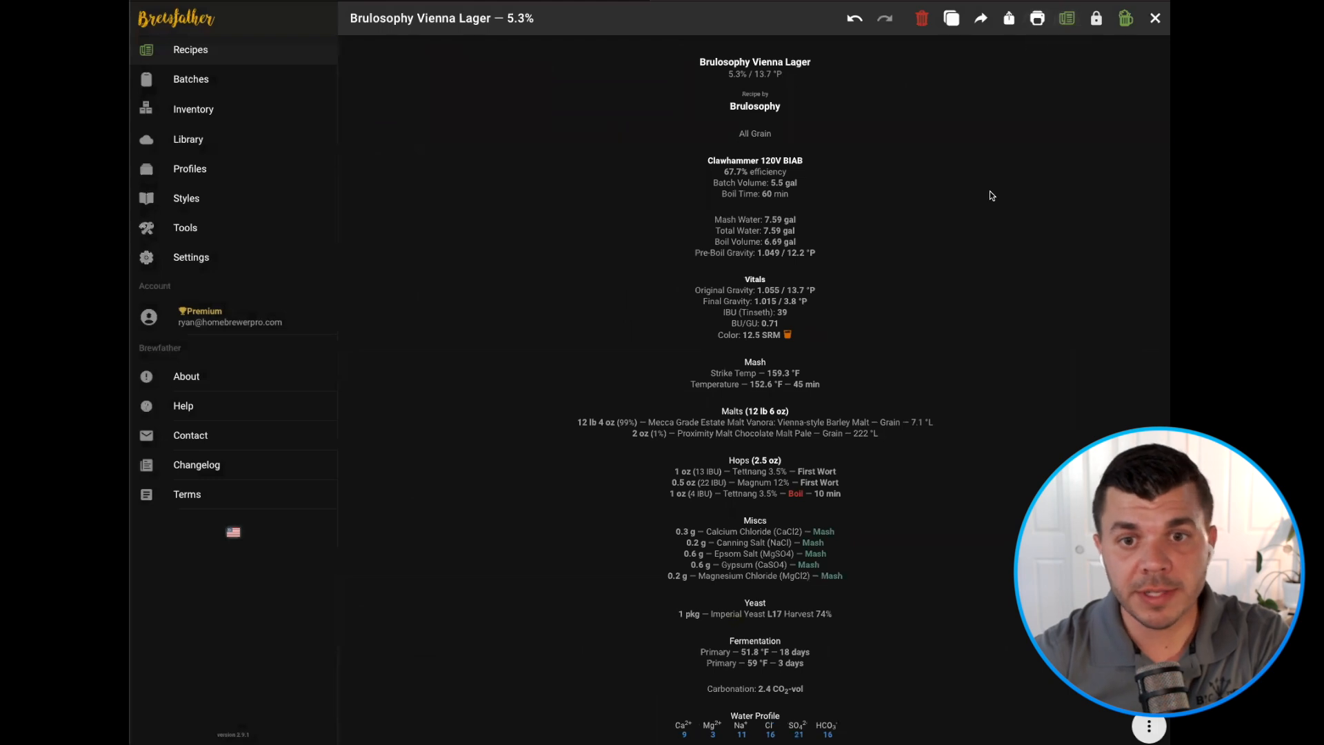
{"action": "scroll", "coordinate": [991, 195], "scroll_direction": "down", "scroll_amount": 1}
{"action": "scroll", "coordinate": [991, 195], "scroll_direction": "up", "scroll_amount": 1}
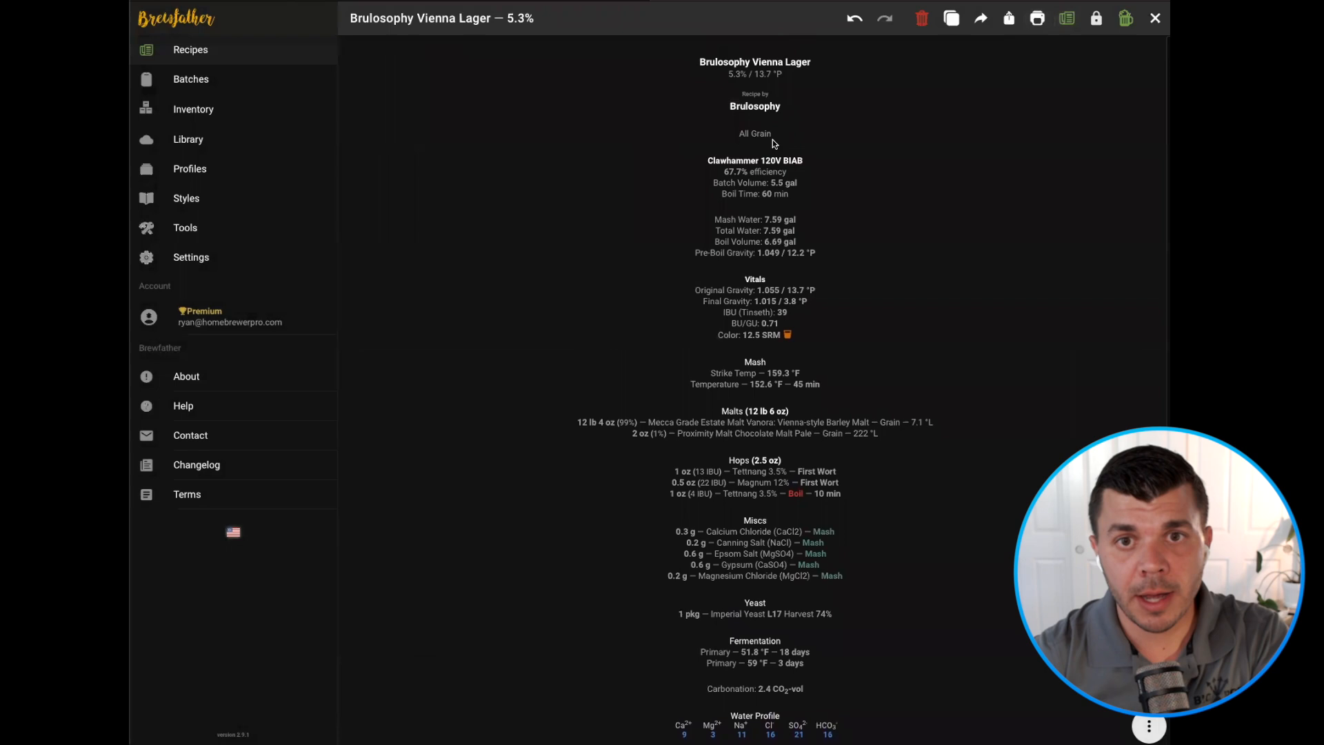
{"action": "scroll", "coordinate": [859, 153], "scroll_direction": "down", "scroll_amount": 1}
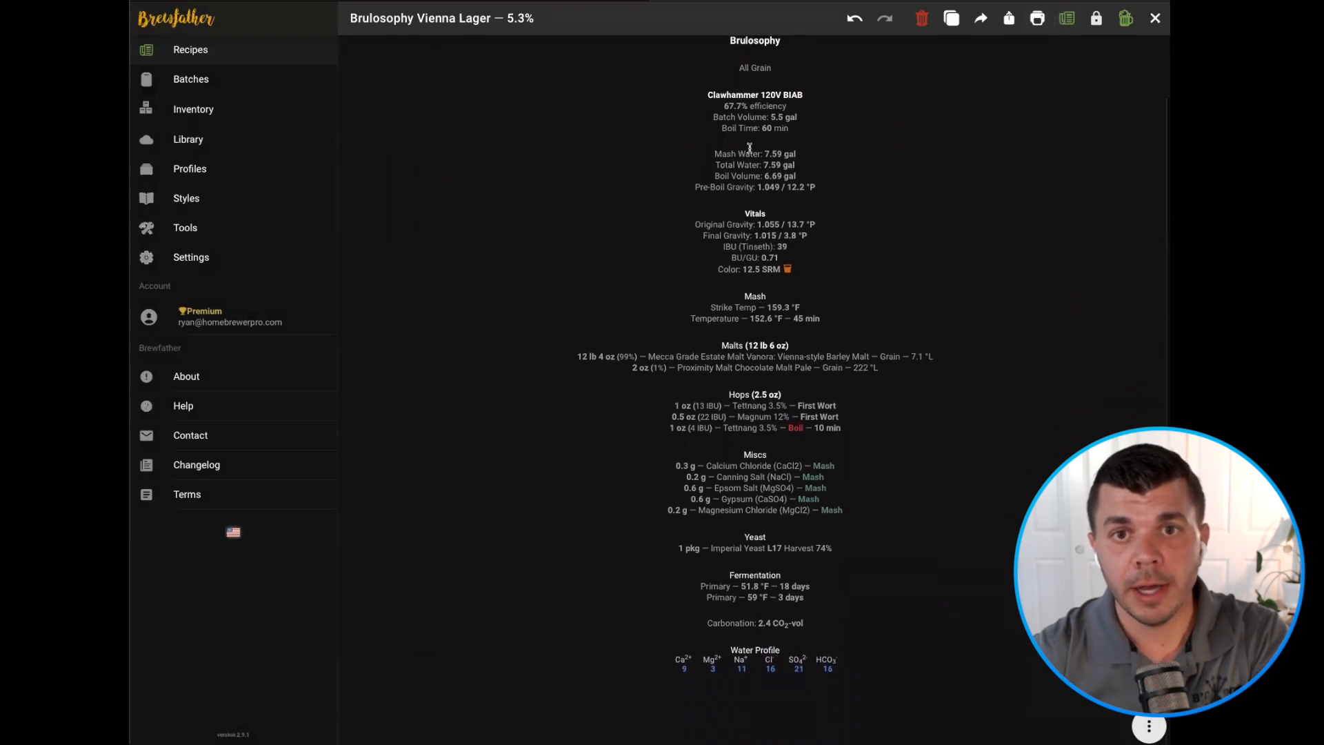
{"action": "left_click_drag", "start_coordinate": [799, 154], "coordinate": [712, 154]}
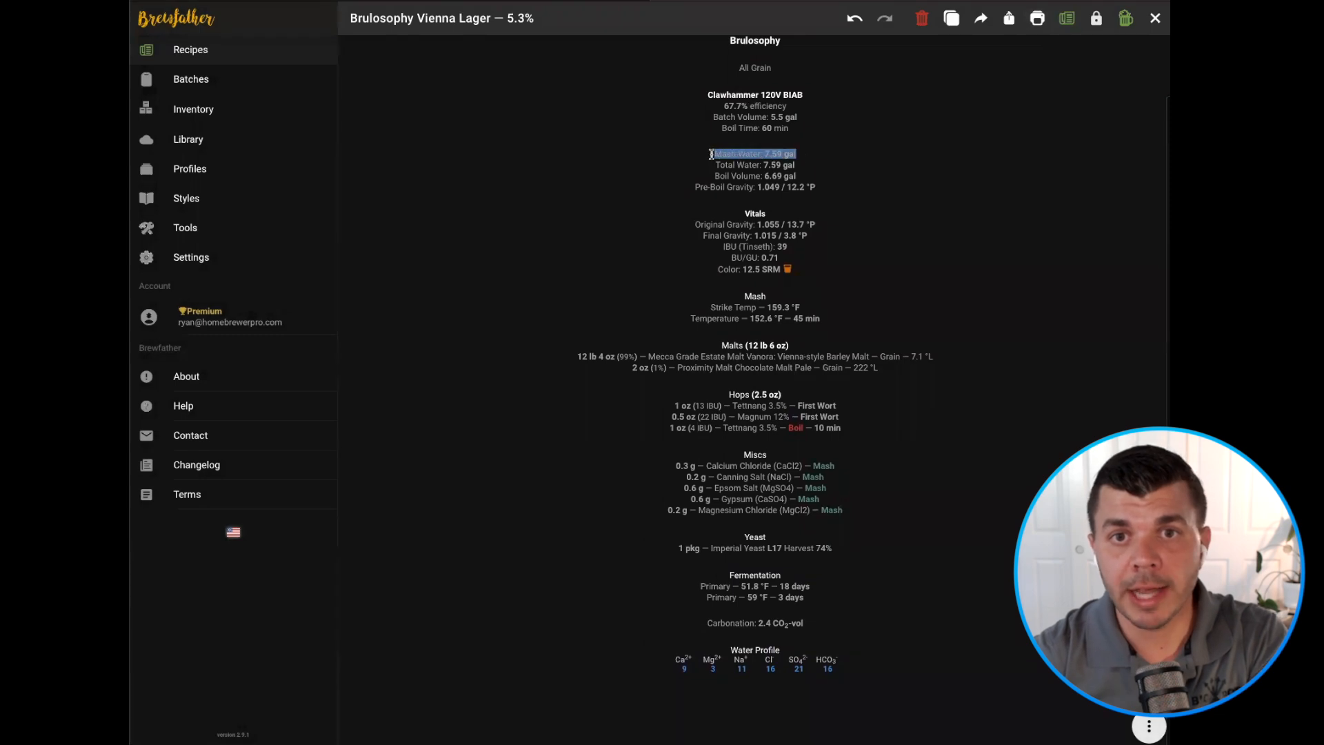
{"action": "left_click", "coordinate": [851, 159]}
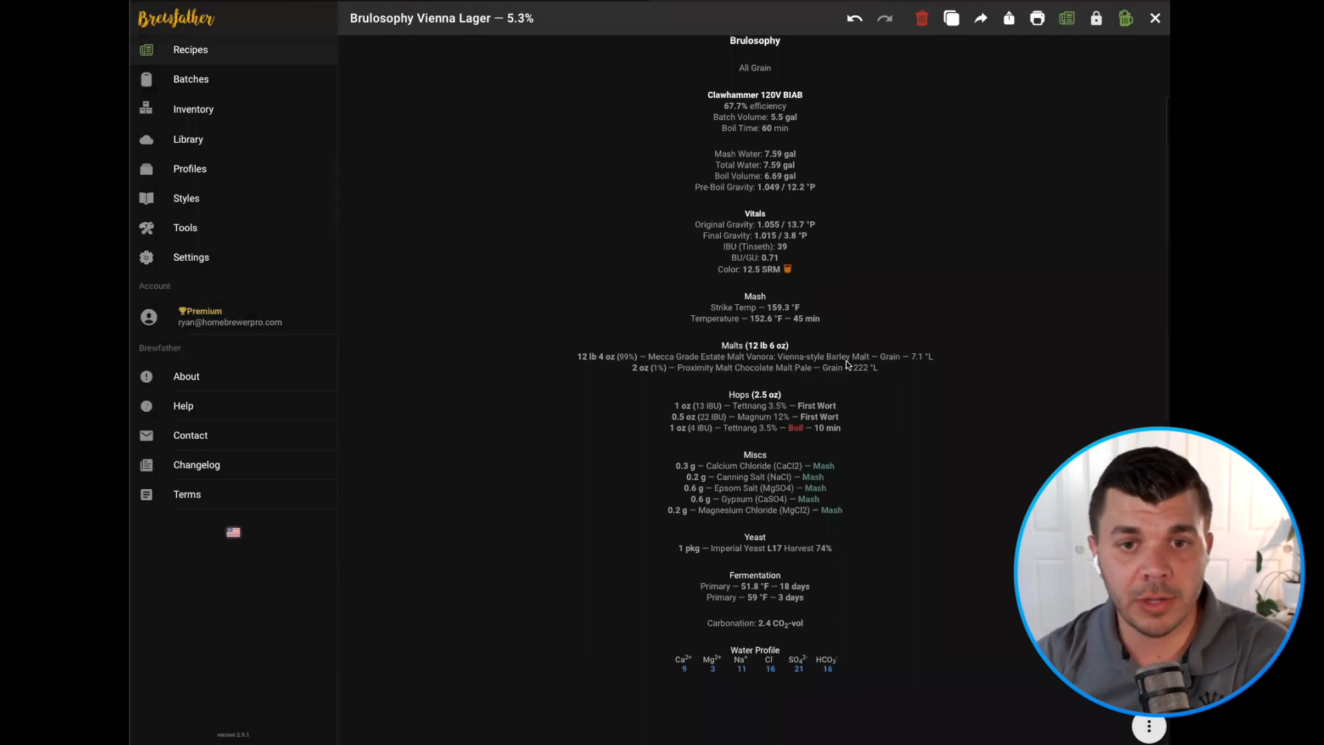
{"action": "scroll", "coordinate": [858, 459], "scroll_direction": "up", "scroll_amount": 1}
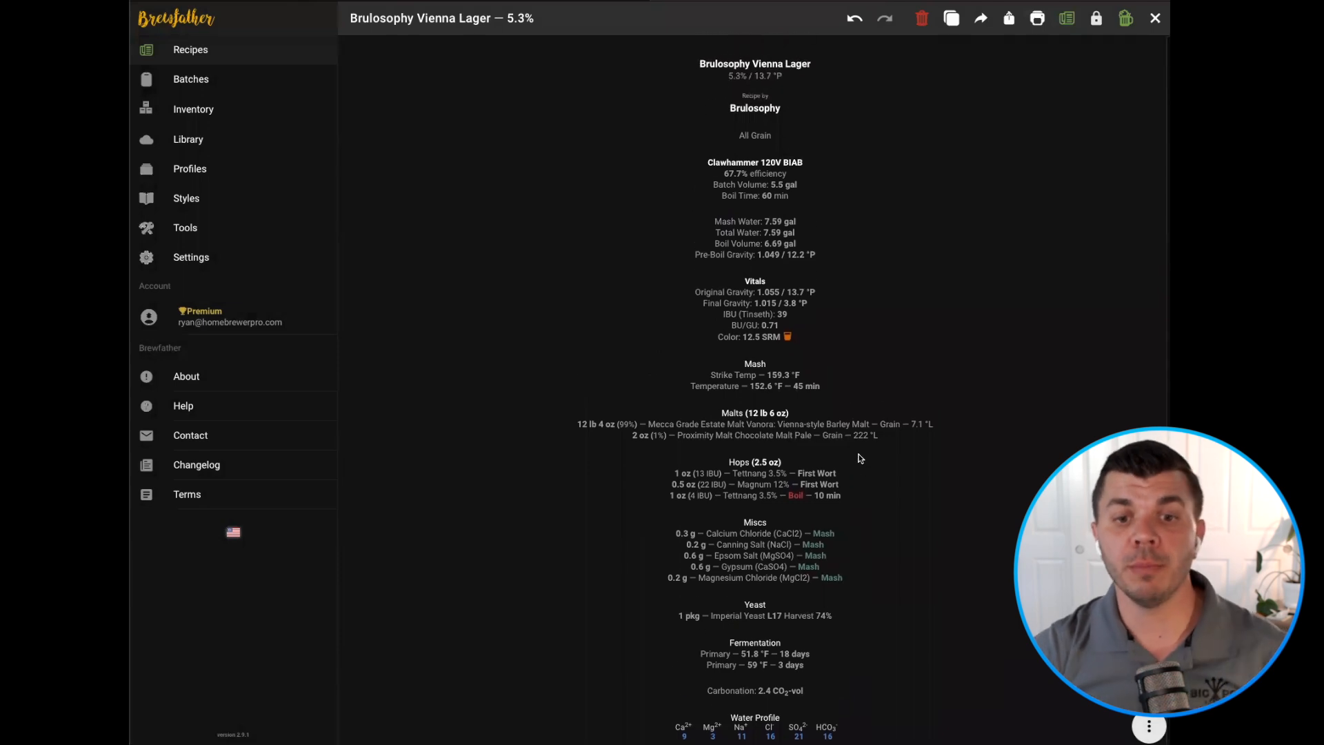
{"action": "scroll", "coordinate": [858, 458], "scroll_direction": "down", "scroll_amount": 1}
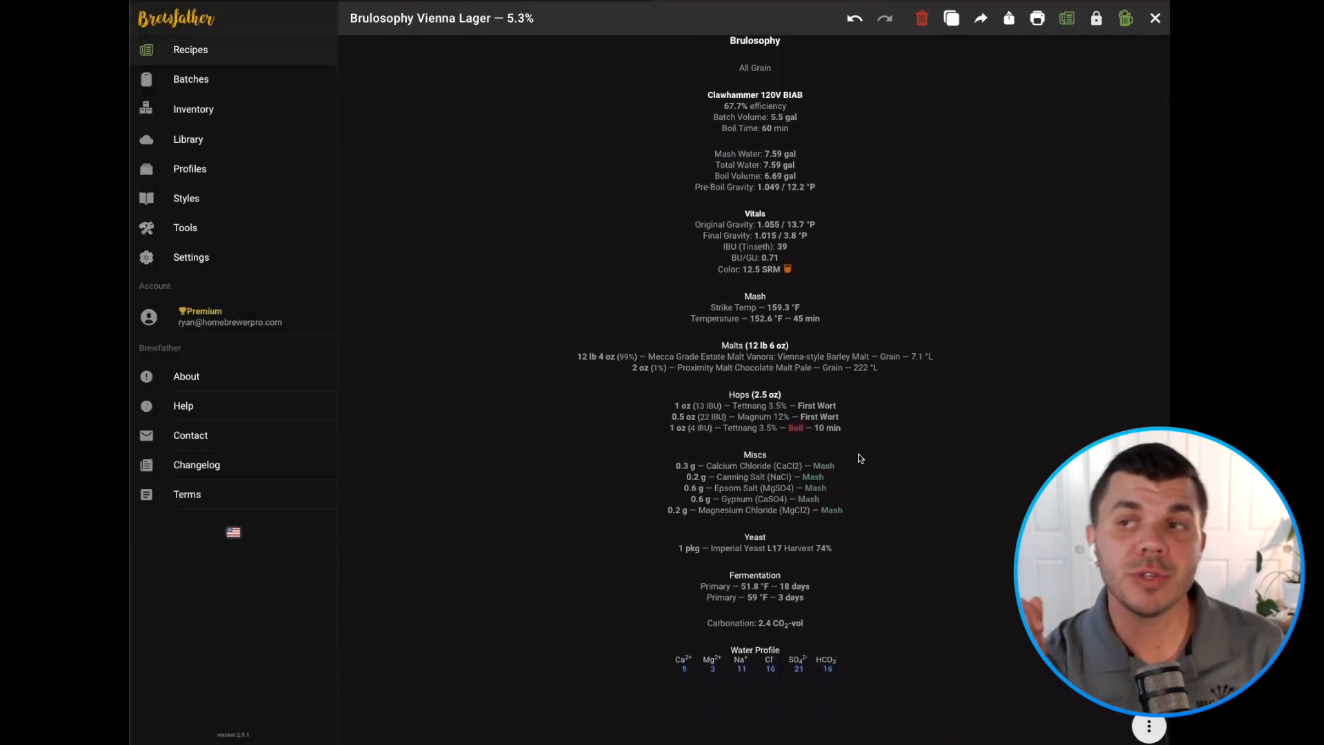